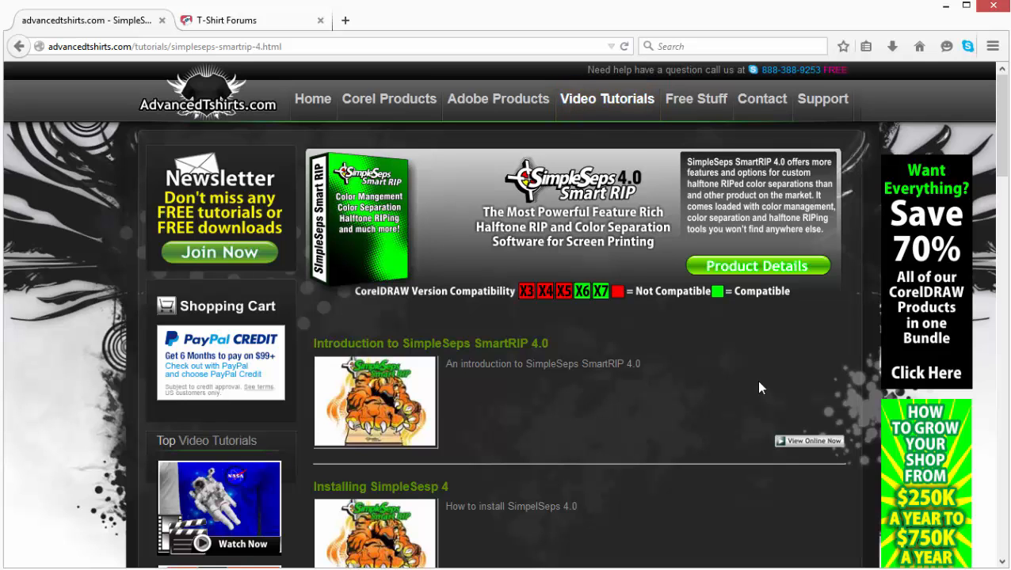
scroll(663, 374, down, 4)
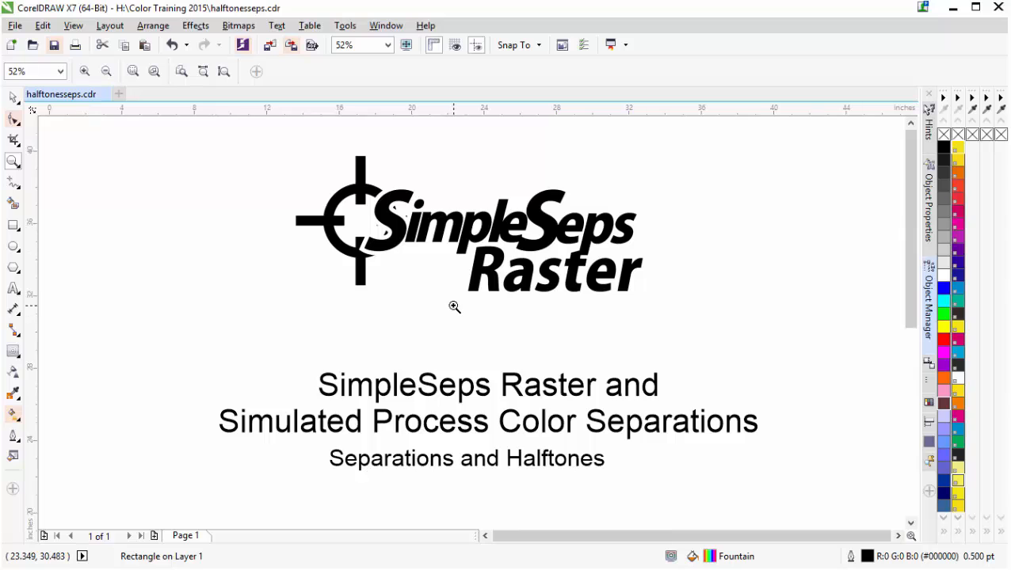
- Switch to CorelDRAW and select the dragon bitmap below the title text
right_click(473, 324)
right_click(472, 324)
click(472, 318)
click(471, 300)
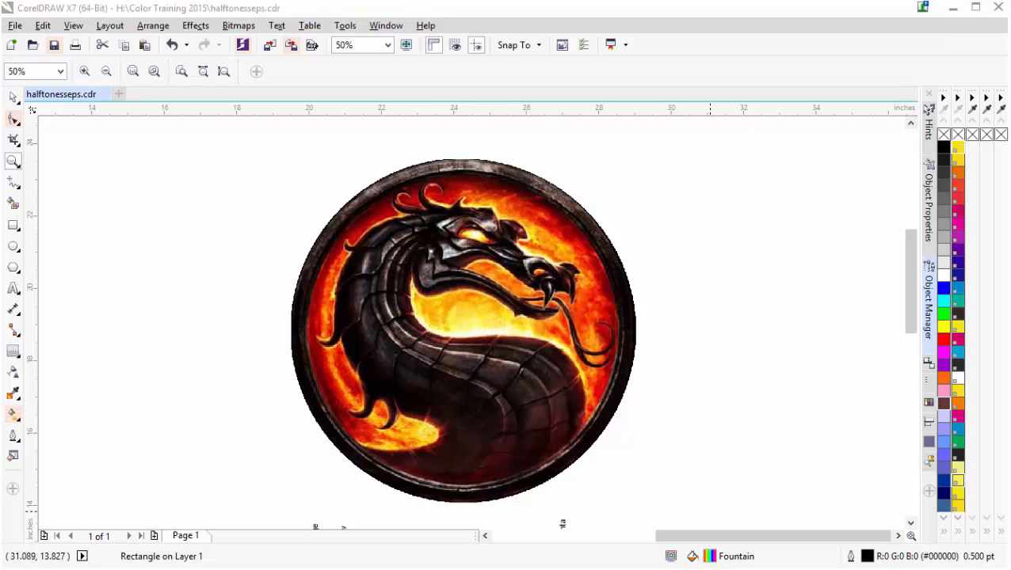
click(8, 99)
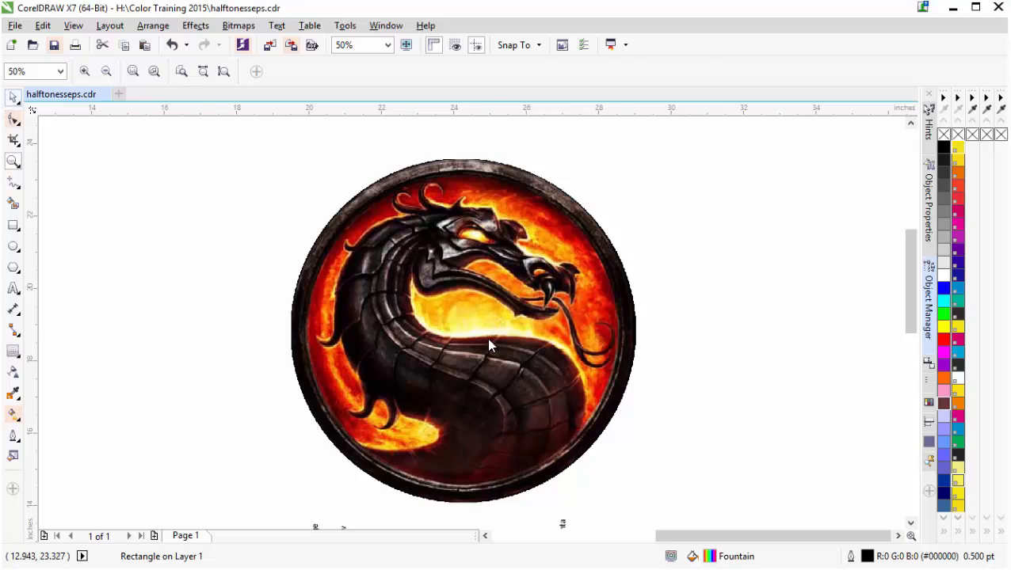
scroll(499, 338, down, 1)
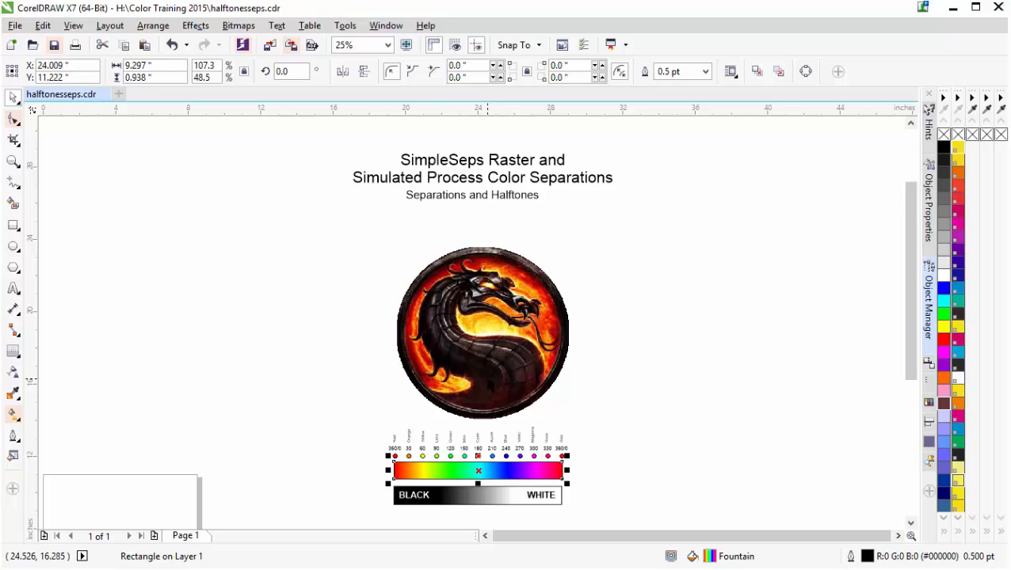
click(487, 363)
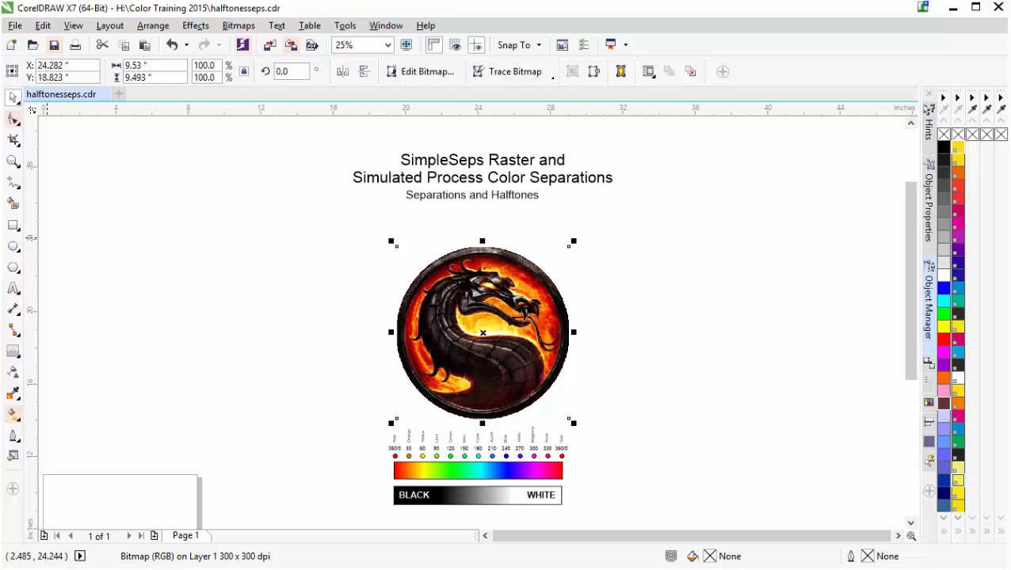
- In SimpleSeps Raster's Click-Seps options, turn off Underbase, With Choke, HL White and Black
click(172, 568)
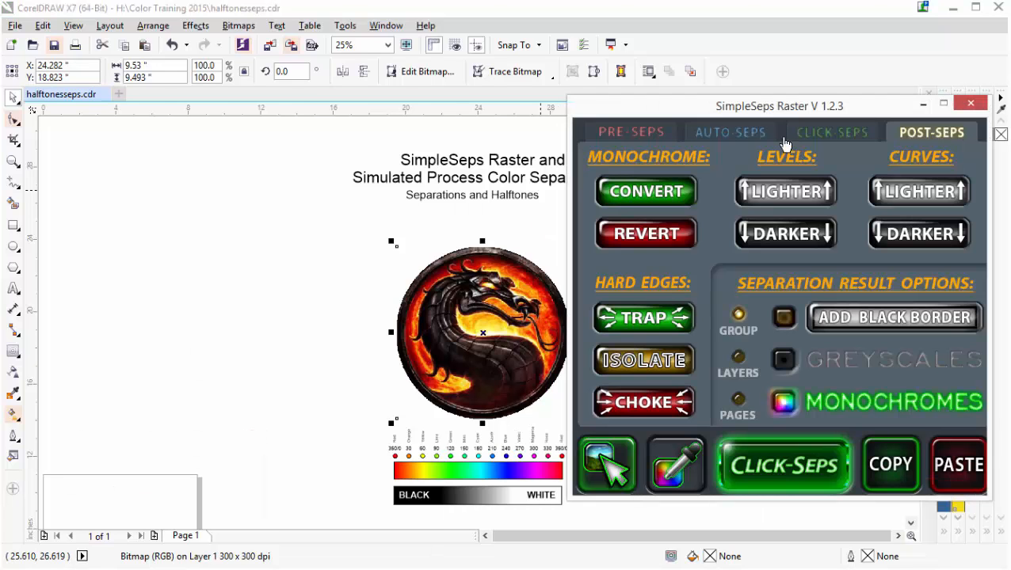
click(831, 139)
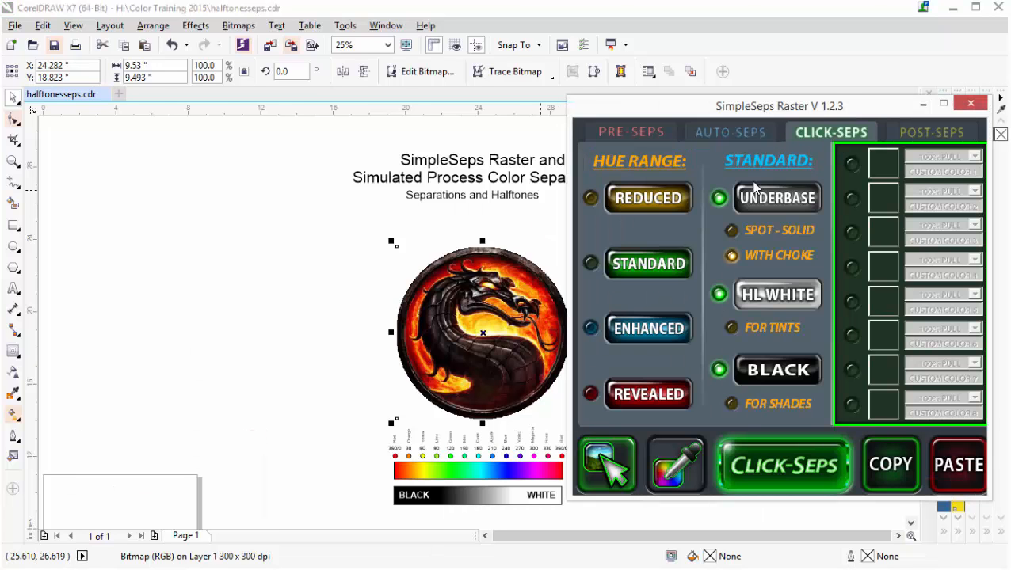
click(719, 198)
click(719, 294)
click(731, 255)
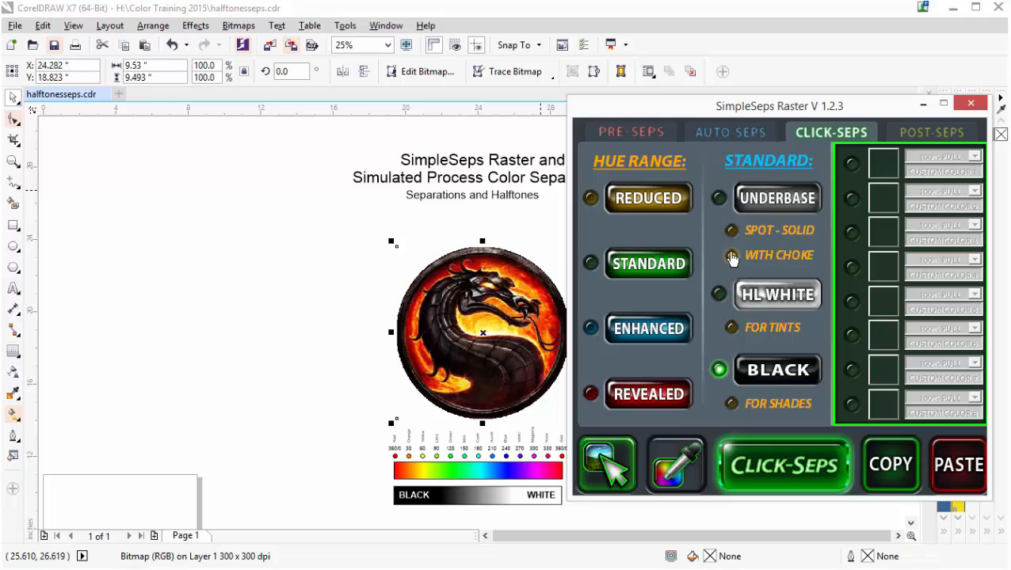
click(729, 136)
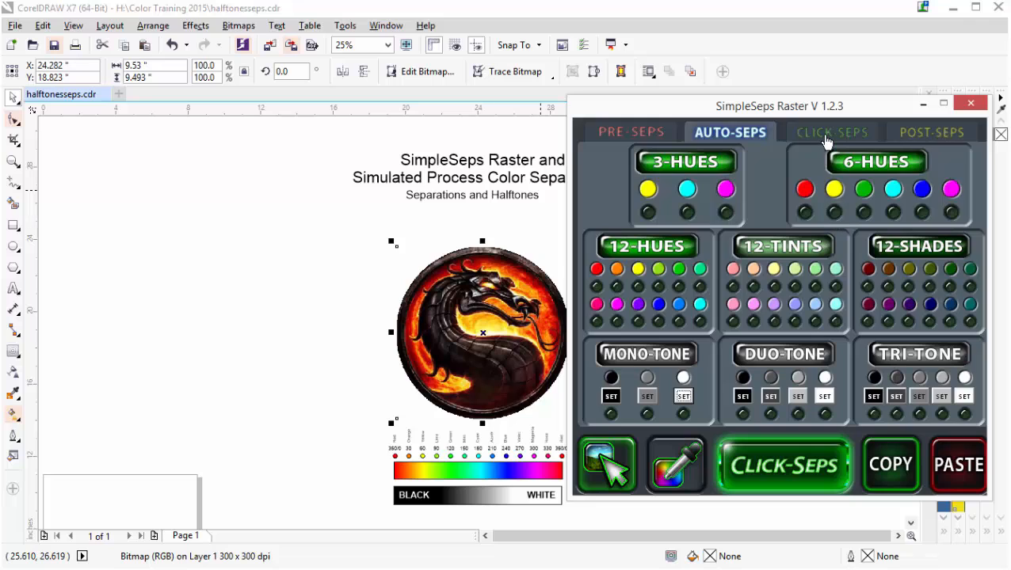
click(826, 135)
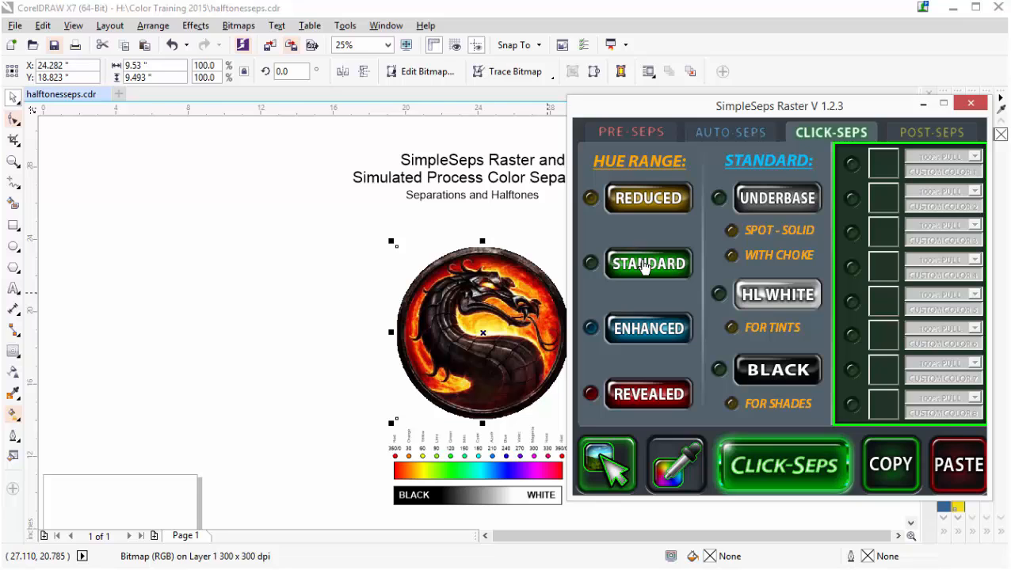
- Generate the Standard hue range version of the dragon bitmap and minimize the SimpleSeps Raster window
click(644, 267)
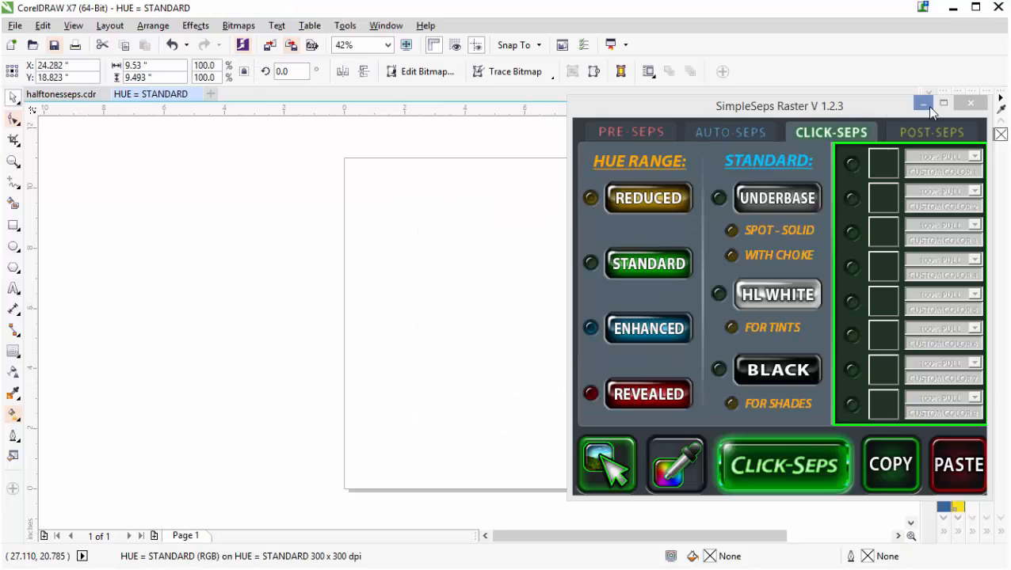
click(923, 105)
scroll(499, 408, down, 4)
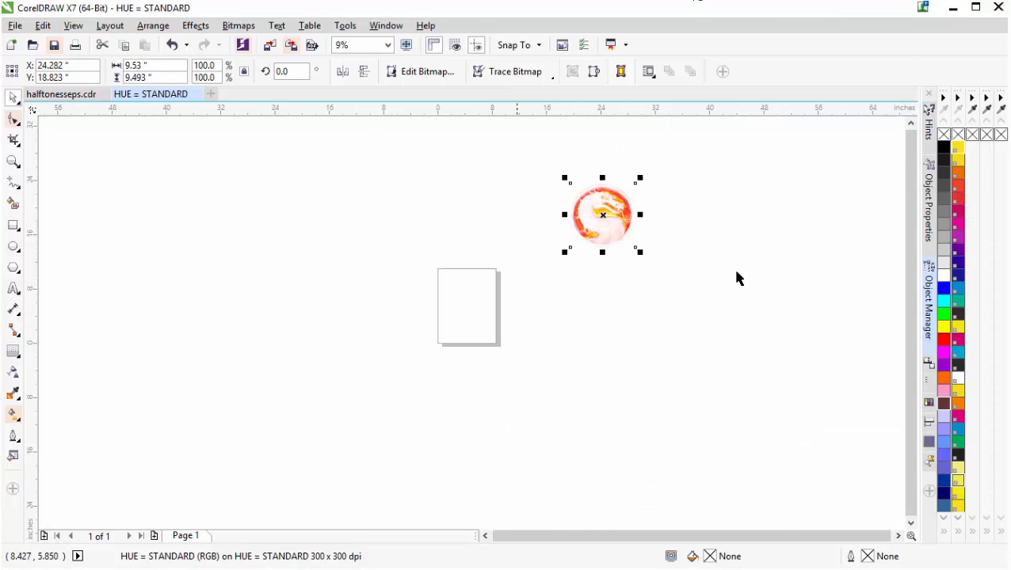
- Copy the hue image into halftonesseps.cdr and place it beside the original dragon, centred at about X 34.9 in
click(619, 225)
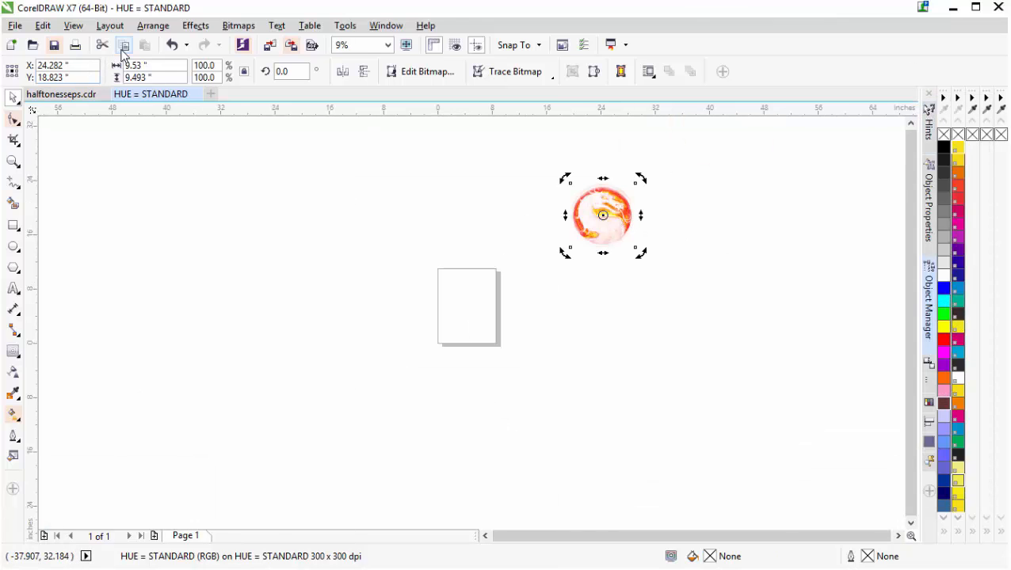
click(68, 95)
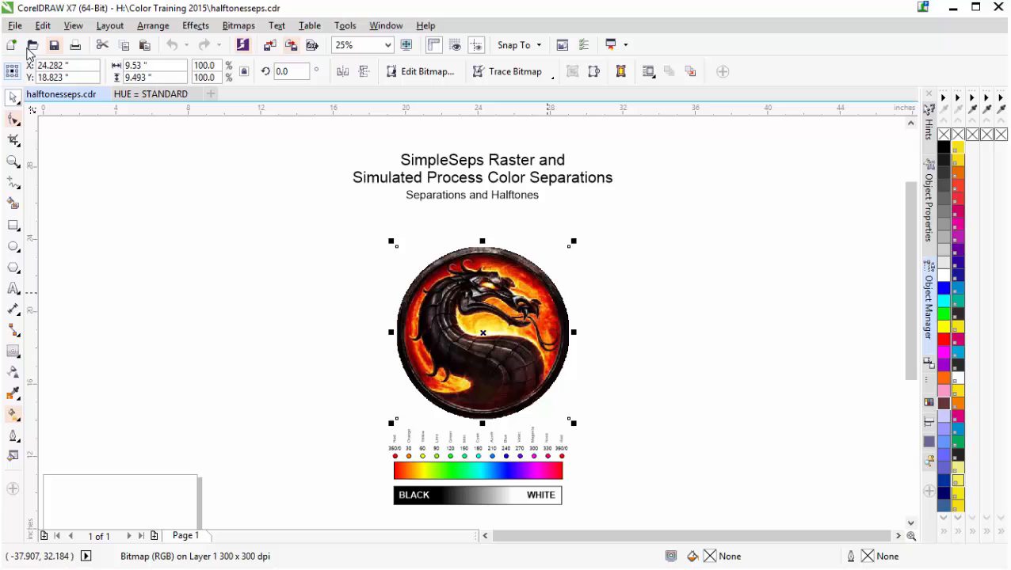
click(144, 45)
drag(477, 324, 670, 327)
scroll(434, 417, up, 2)
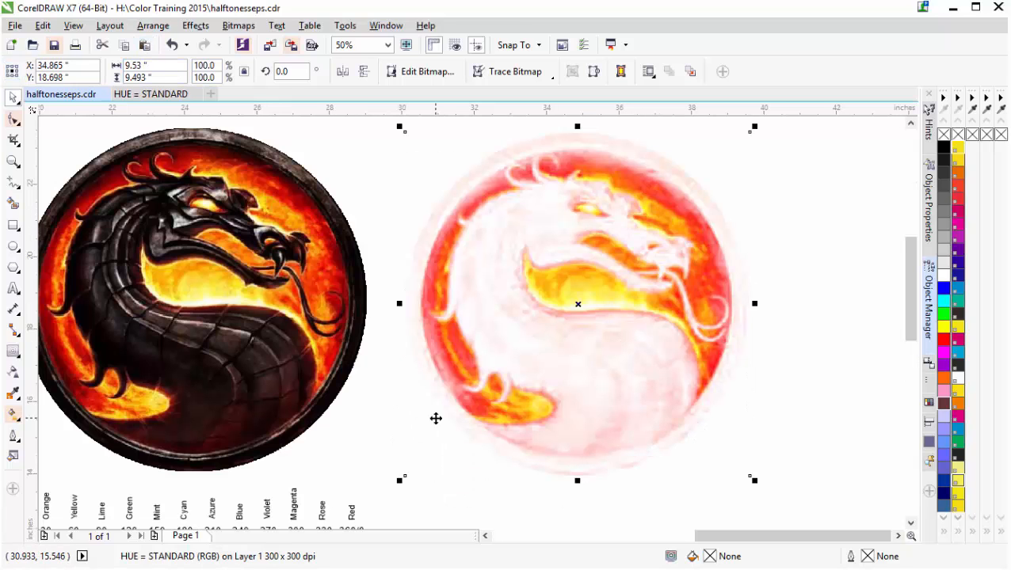
- Duplicate the hue scale and the black-to-white gradient bar with their labels beneath the hue image
scroll(390, 436, down, 2)
drag(492, 465, 187, 336)
drag(427, 427, 569, 400)
scroll(572, 388, up, 1)
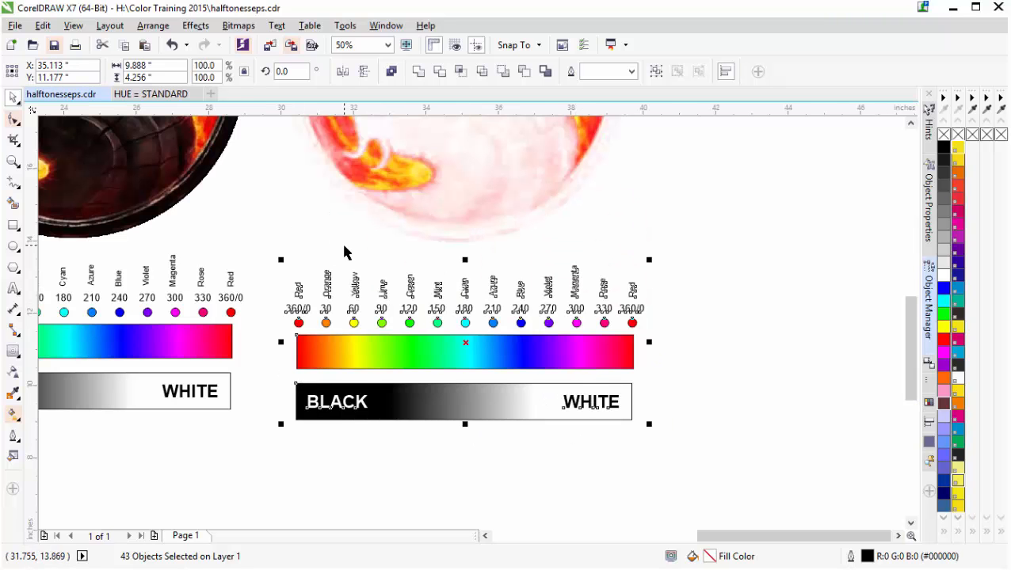
scroll(469, 318, down, 1)
scroll(474, 329, up, 1)
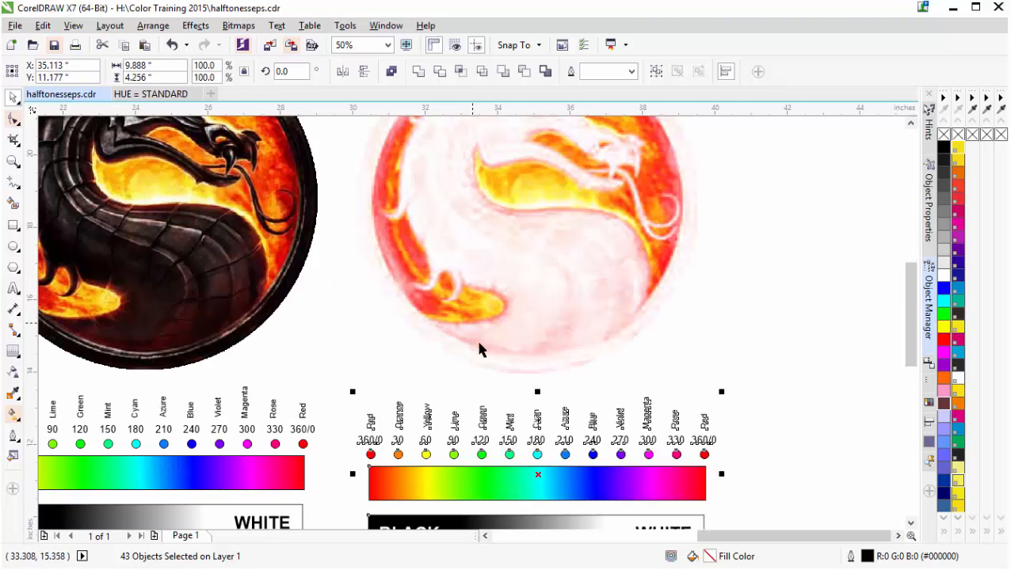
click(350, 354)
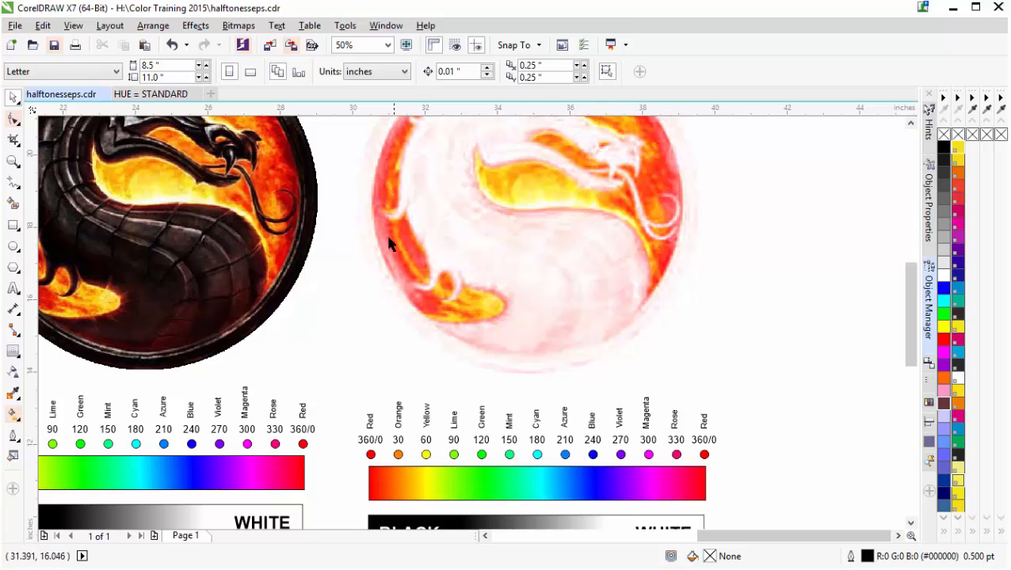
- Select the hue image and examine its colours against the original dragon and the hue and black-to-white scales
click(543, 222)
key(F3)
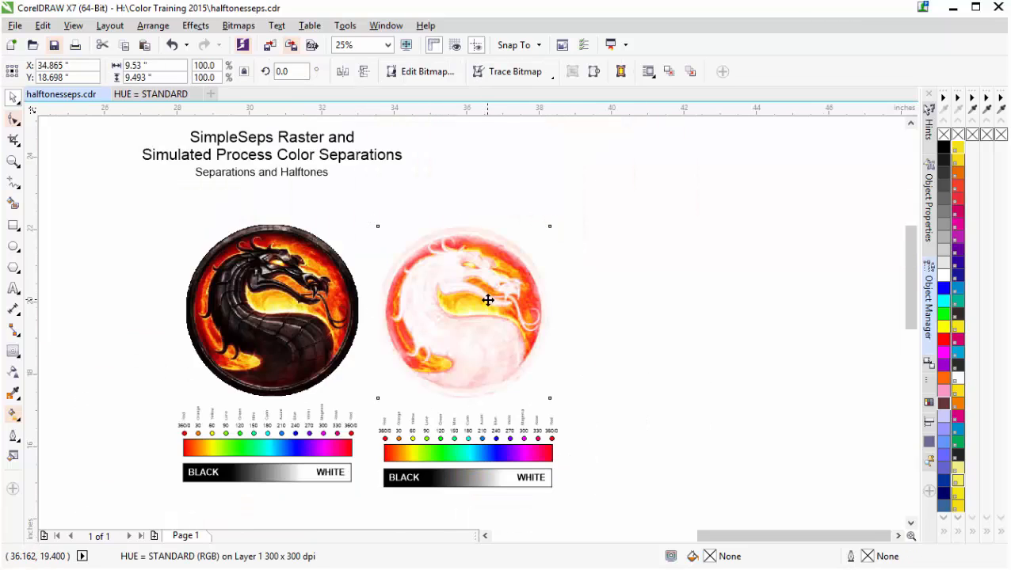
scroll(488, 300, up, 1)
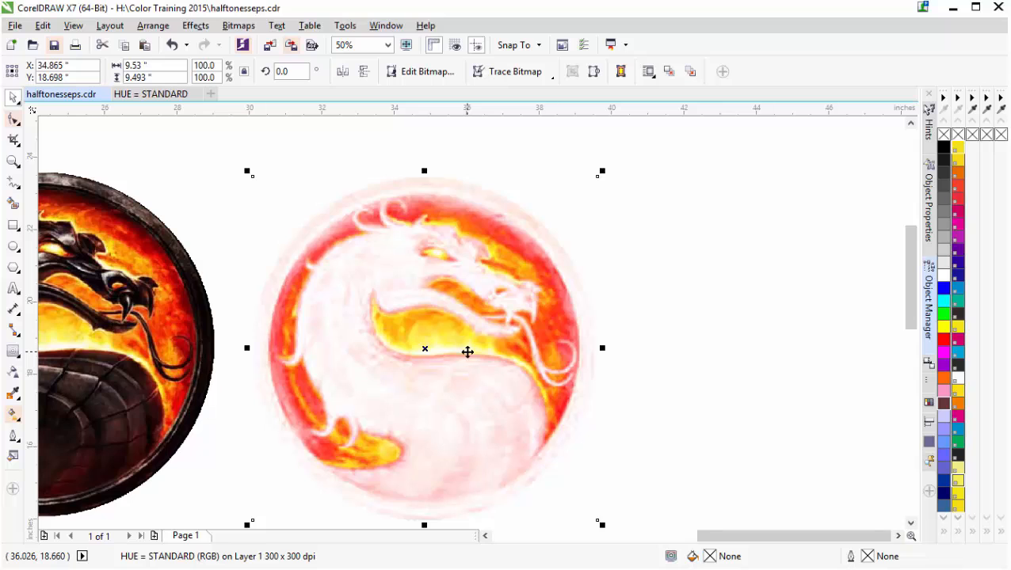
key(F3)
scroll(436, 470, up, 1)
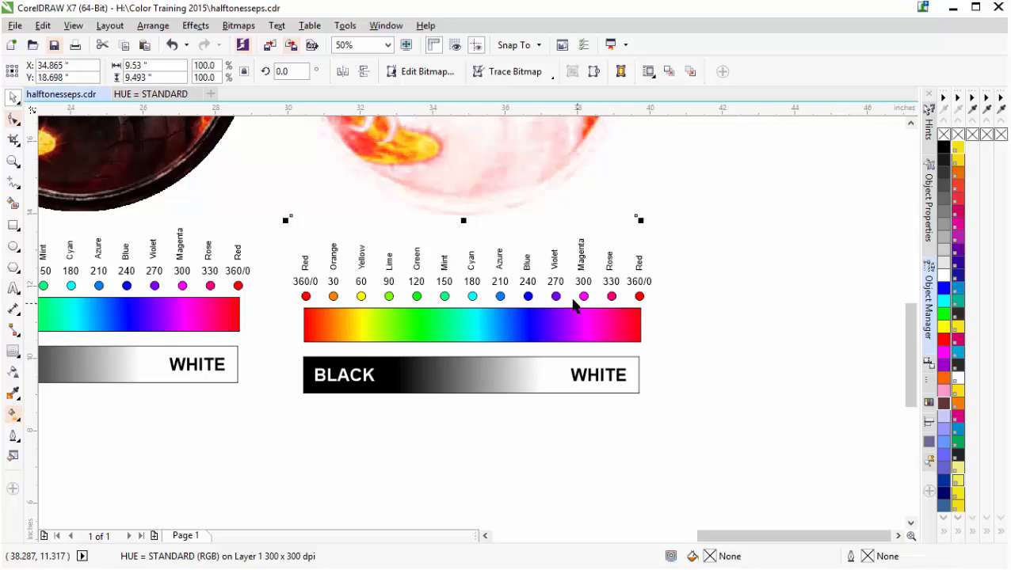
key(F3)
scroll(435, 232, up, 1)
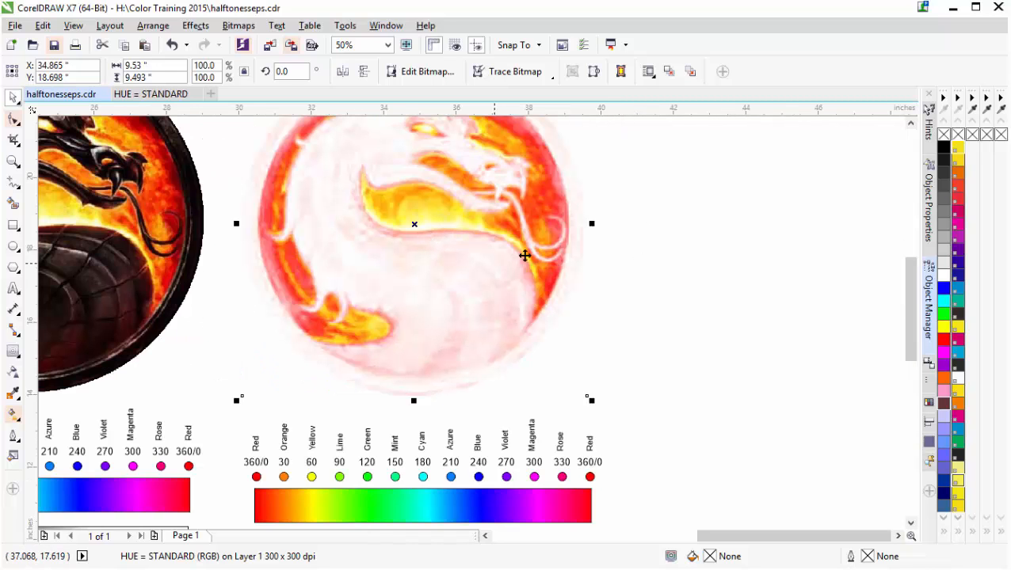
- Open the Color docker and check where it is listed among the available dockers
click(929, 445)
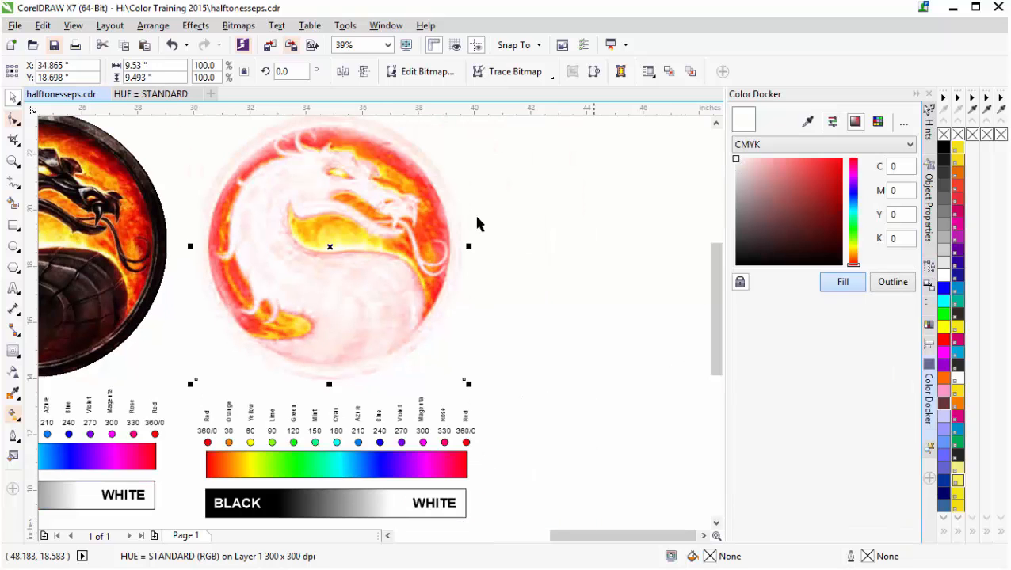
click(386, 25)
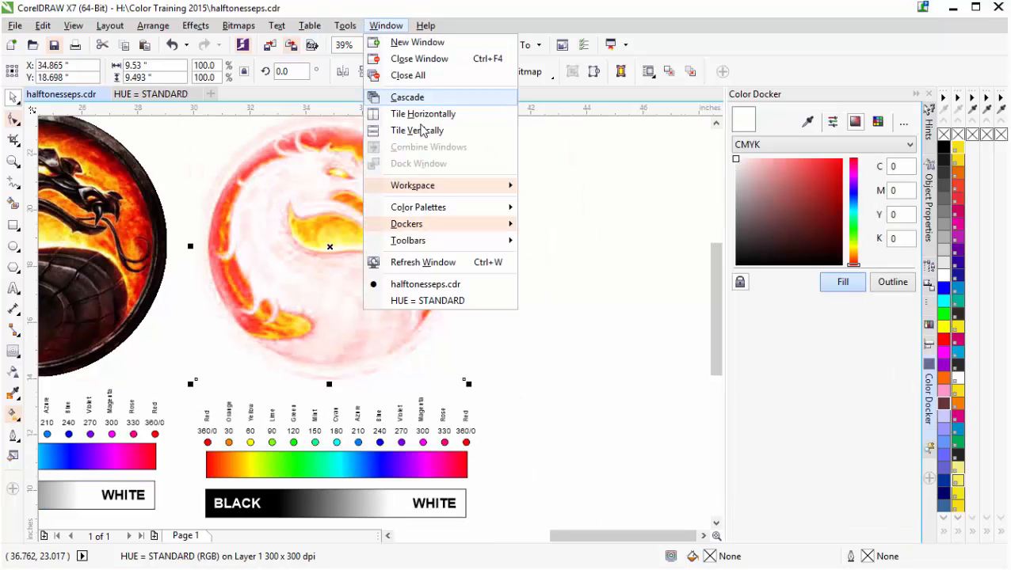
mouse_move(437, 223)
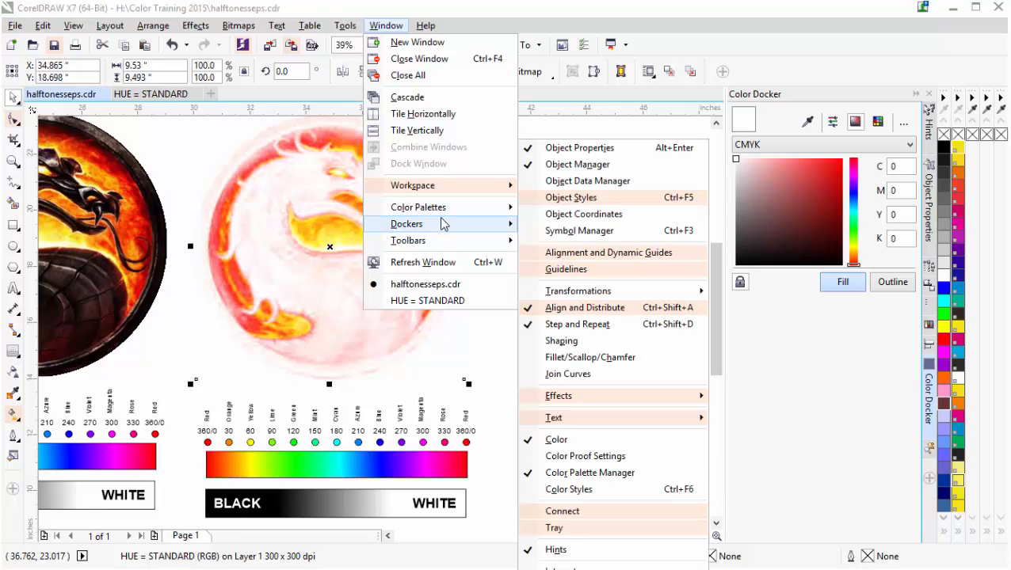
click(794, 394)
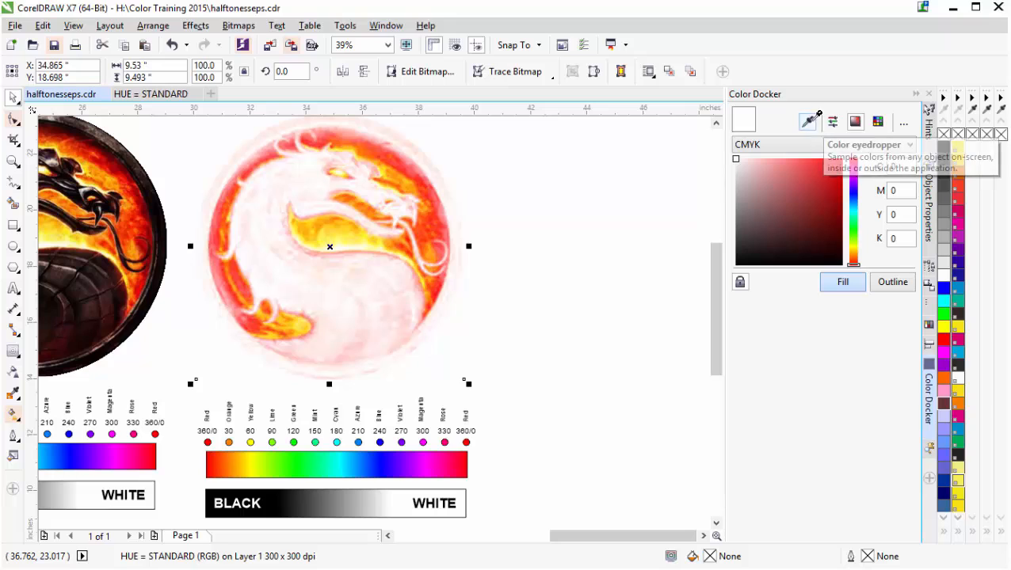
- Sample the pale body area of the hue image with the color eyedropper and display its values in HSB
click(812, 118)
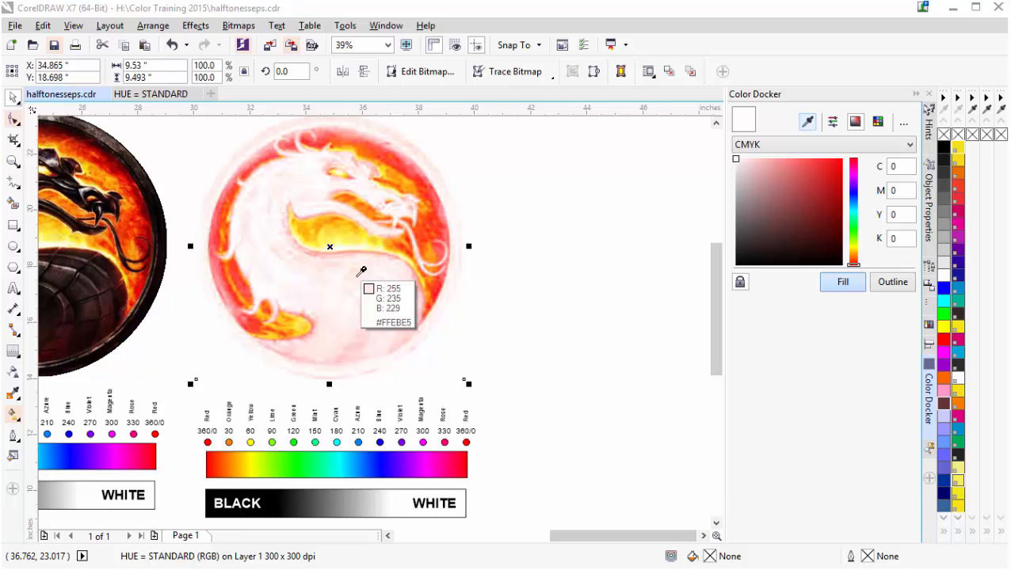
click(361, 271)
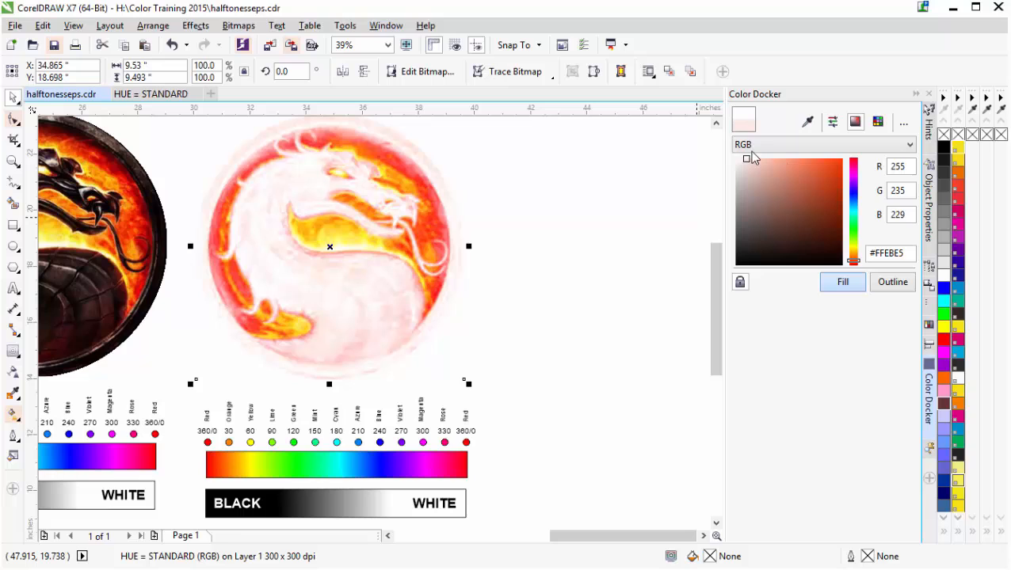
click(911, 149)
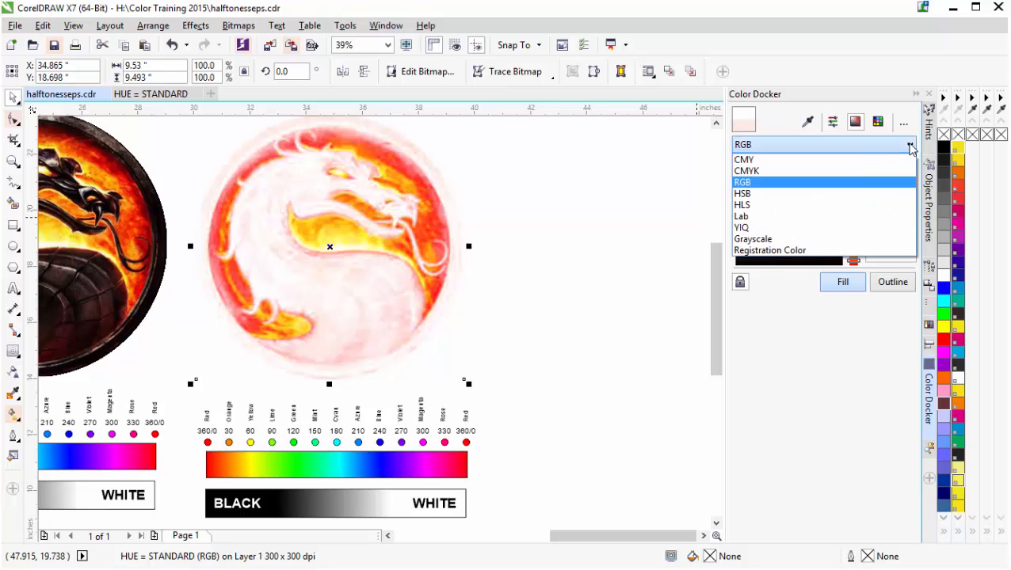
click(832, 193)
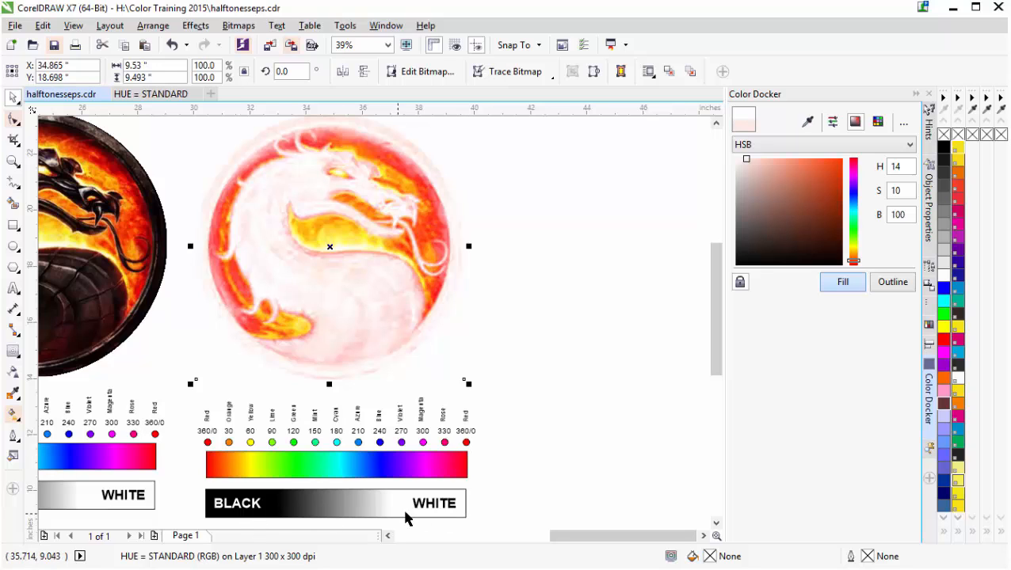
- Sample the reddish area above the dragon's head in the hue image and display its values in HSB
click(807, 121)
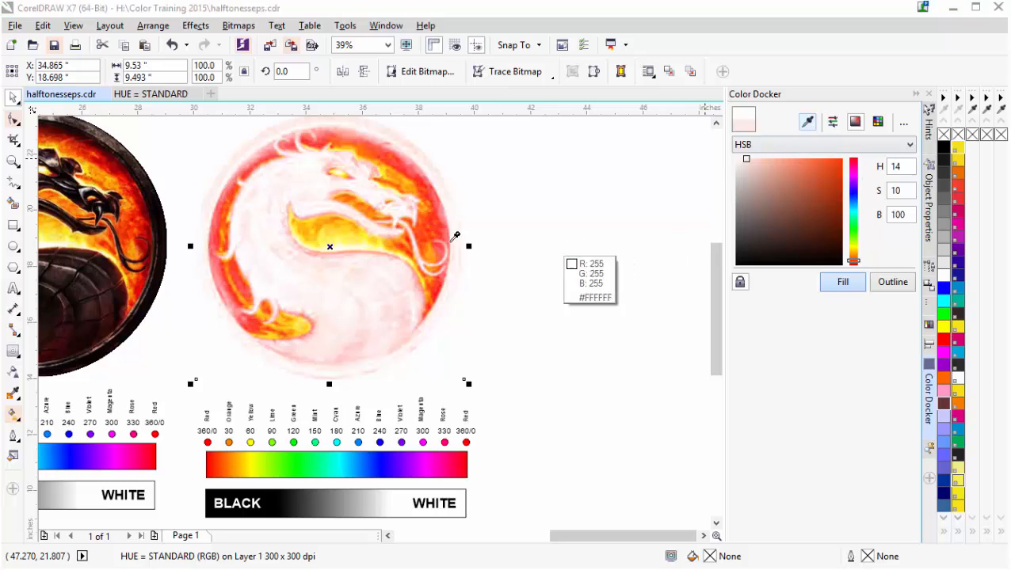
click(405, 155)
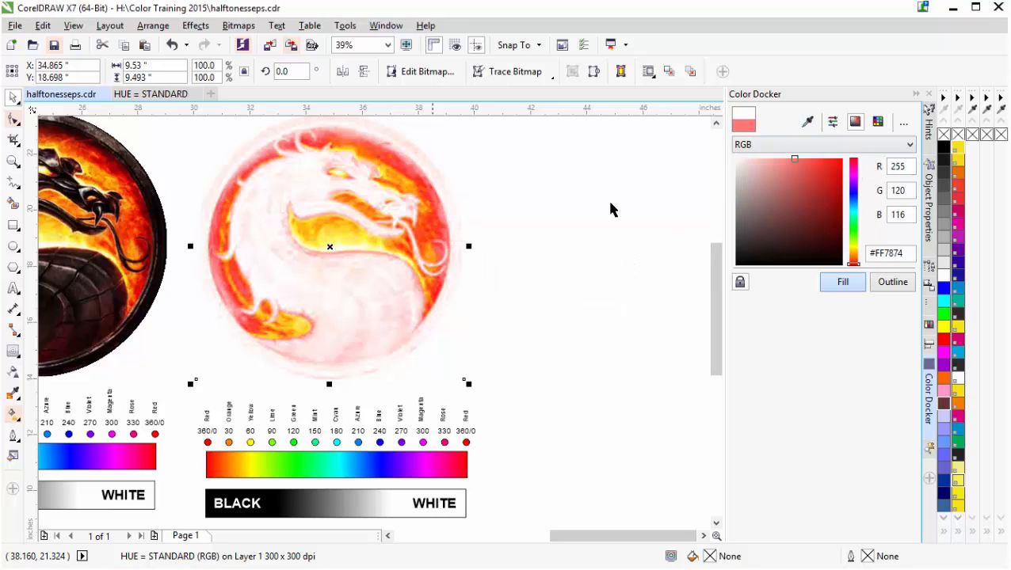
click(901, 147)
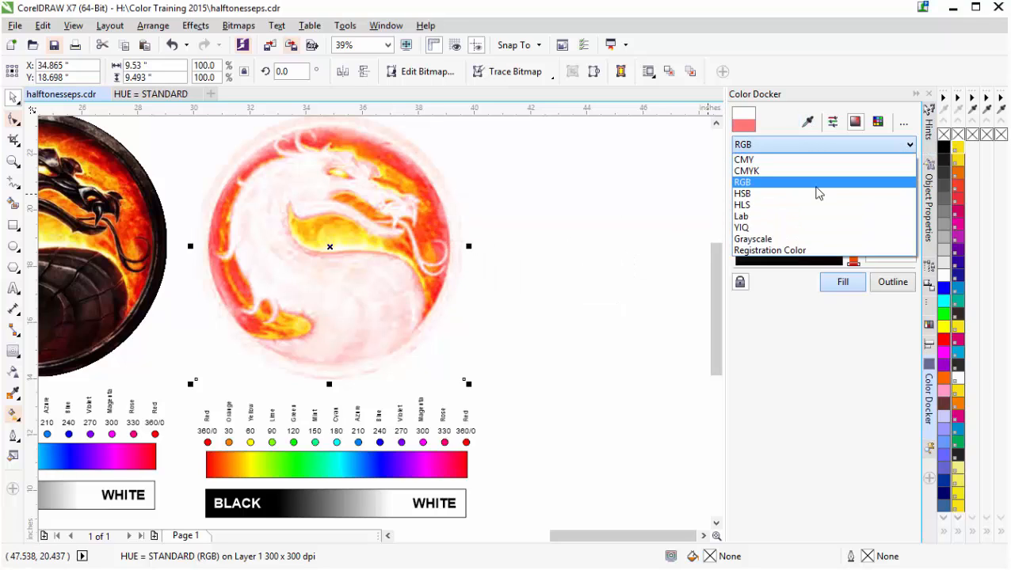
click(817, 194)
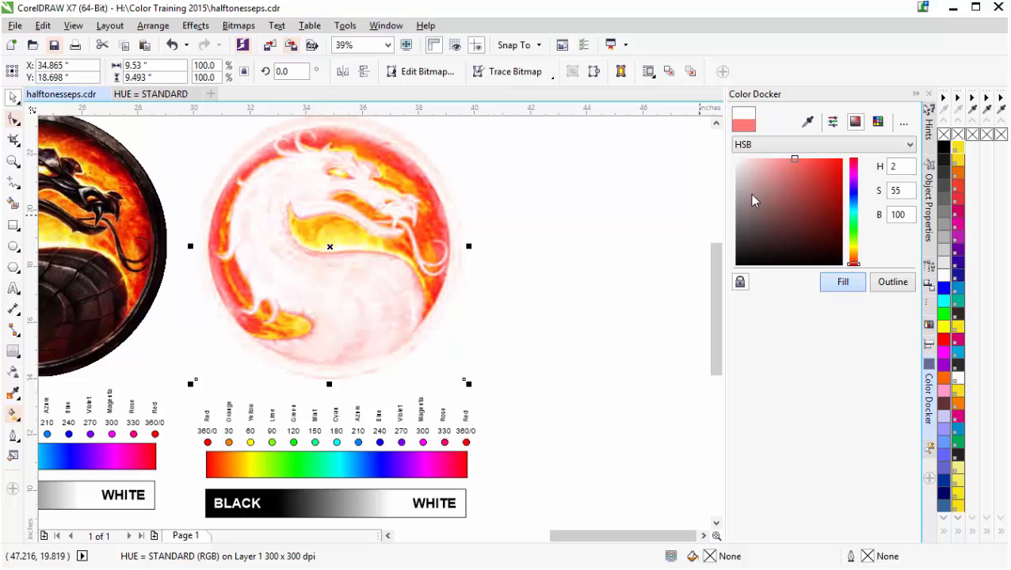
- Sample the yellow area beneath the dragon's head in the hue image and display its values in HSB
click(807, 121)
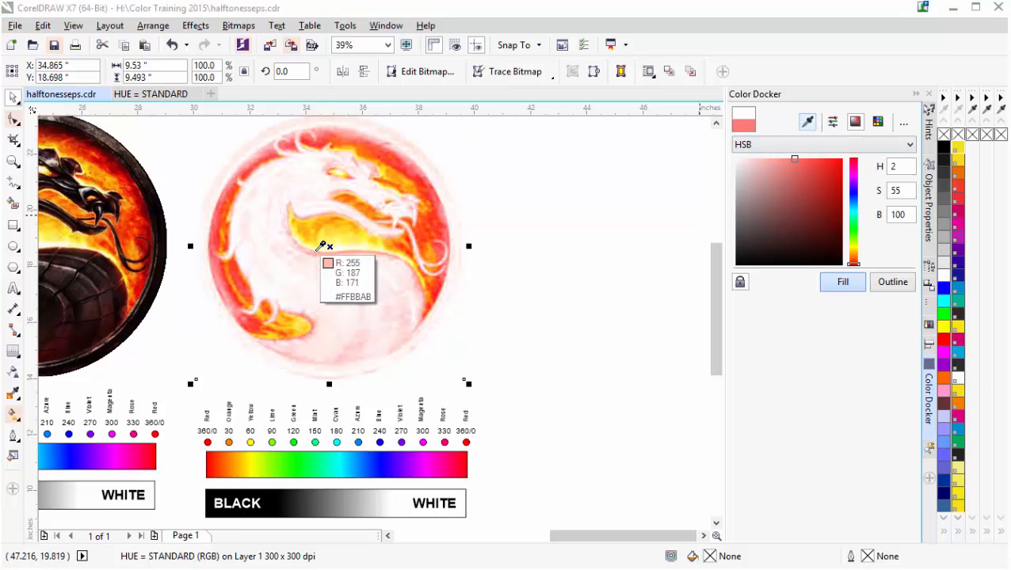
click(329, 239)
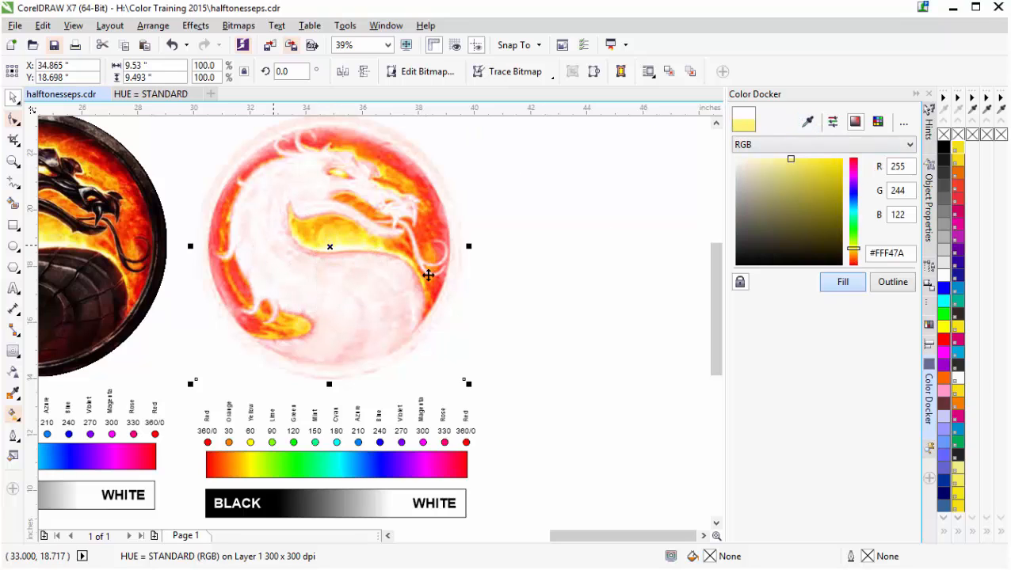
click(878, 149)
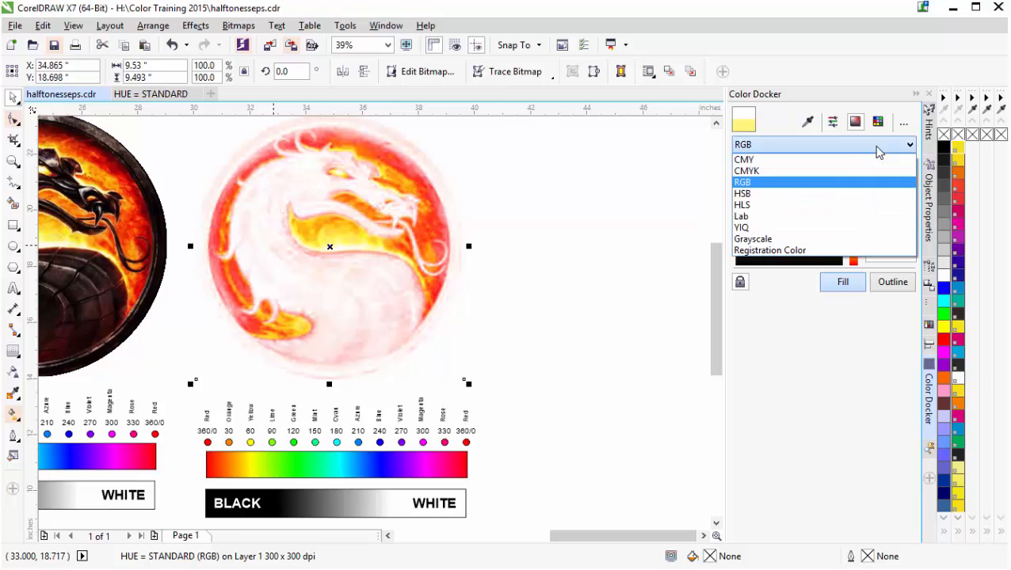
click(844, 193)
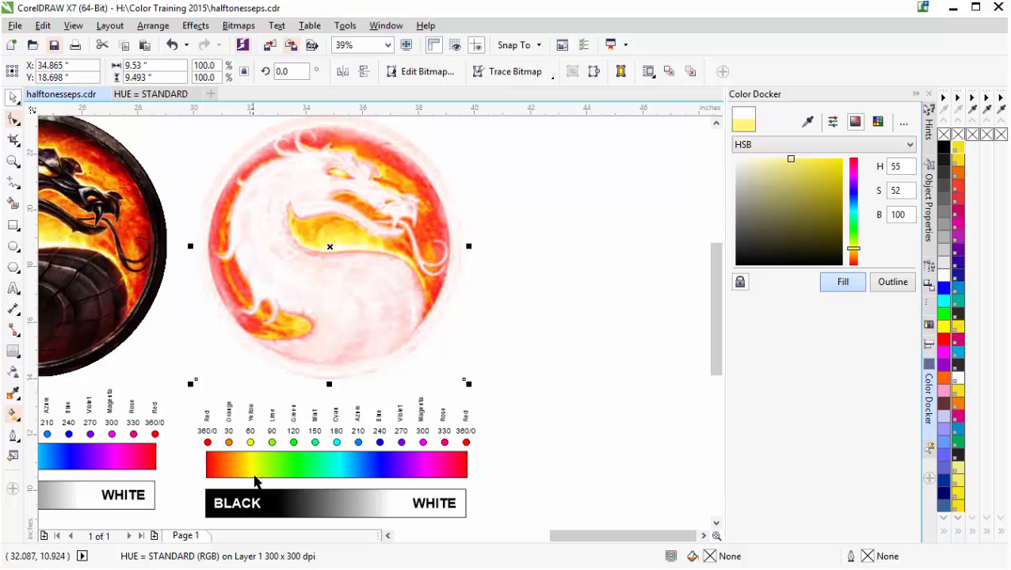
- Sample the orange area beneath the dragon's head, display its values in HSB, and compare its hue with the hue scale
click(807, 122)
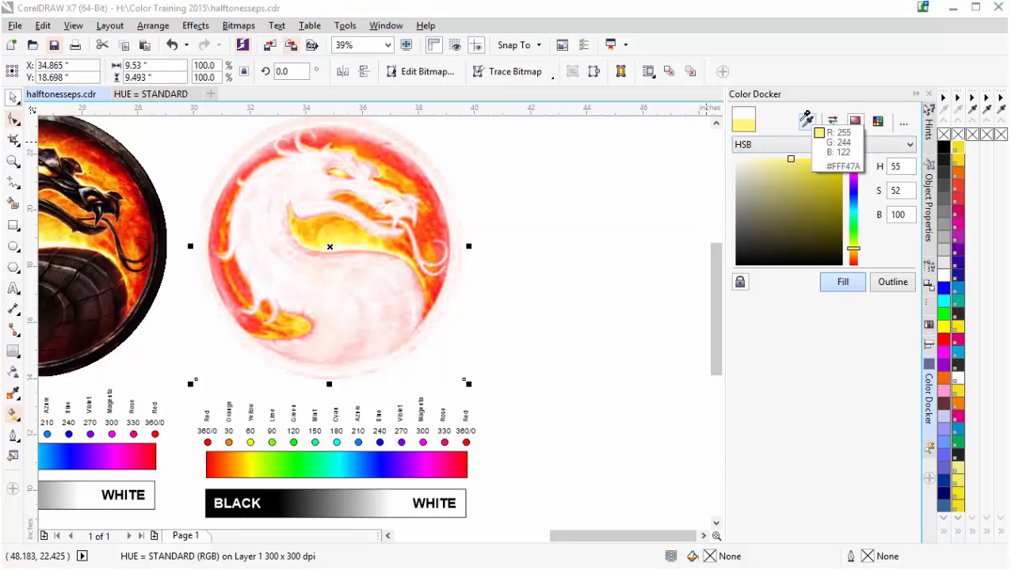
click(320, 225)
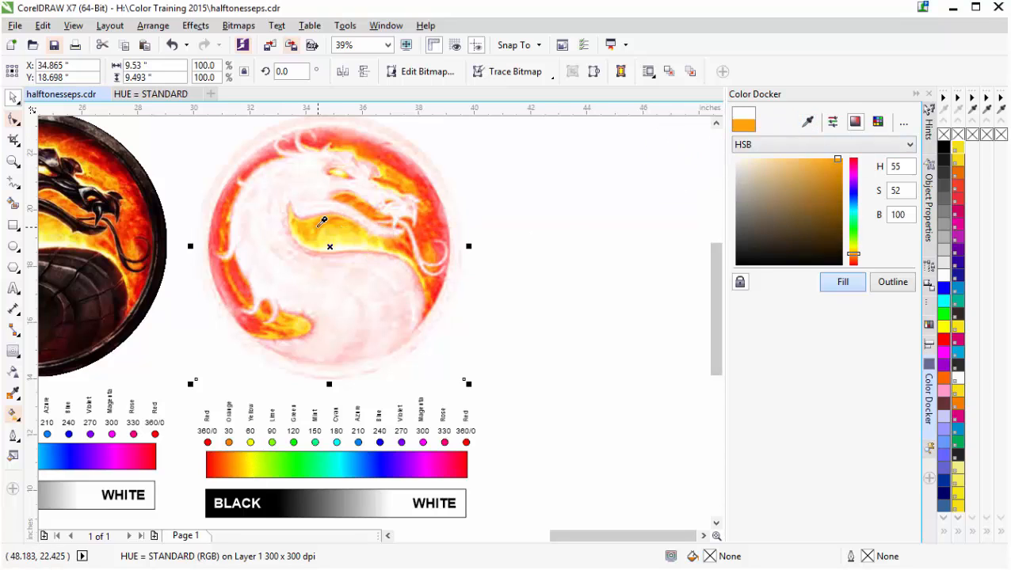
click(908, 145)
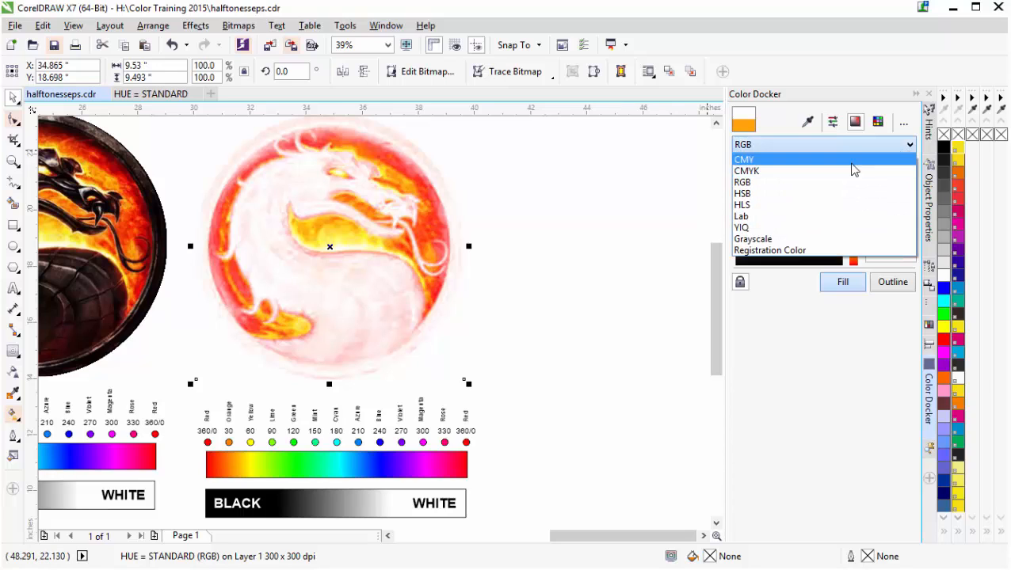
click(827, 193)
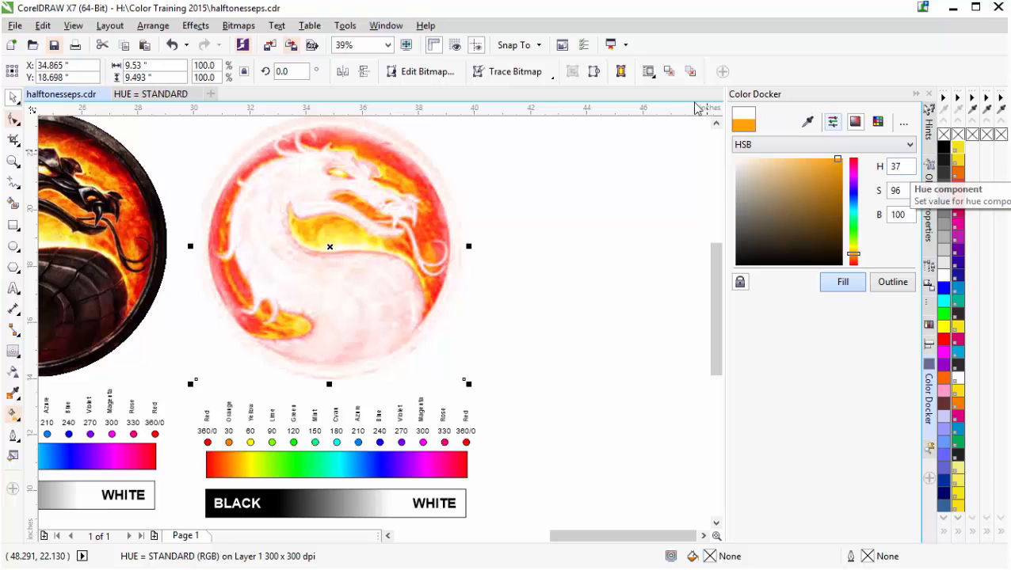
click(230, 449)
scroll(230, 450, up, 1)
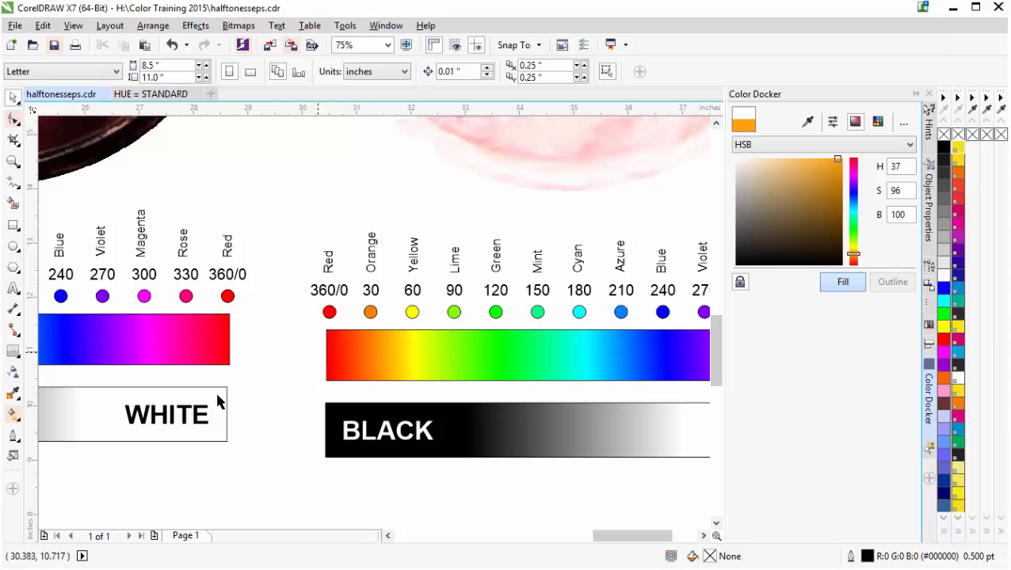
- Switch to SimpleSeps Raster to examine the automatic hue separation sets, and return to the hue image in CorelDRAW
key(alt+Tab)
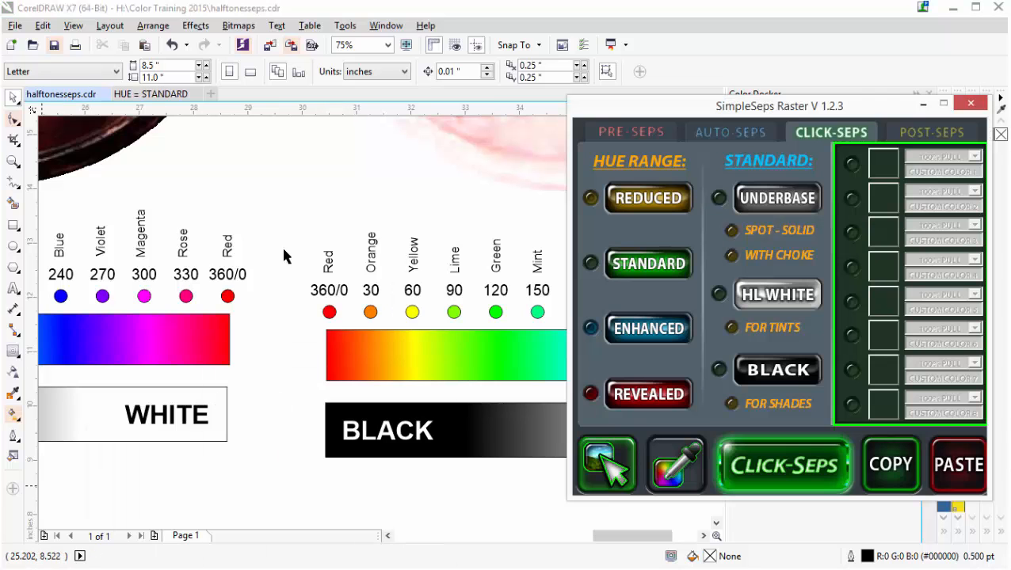
click(737, 133)
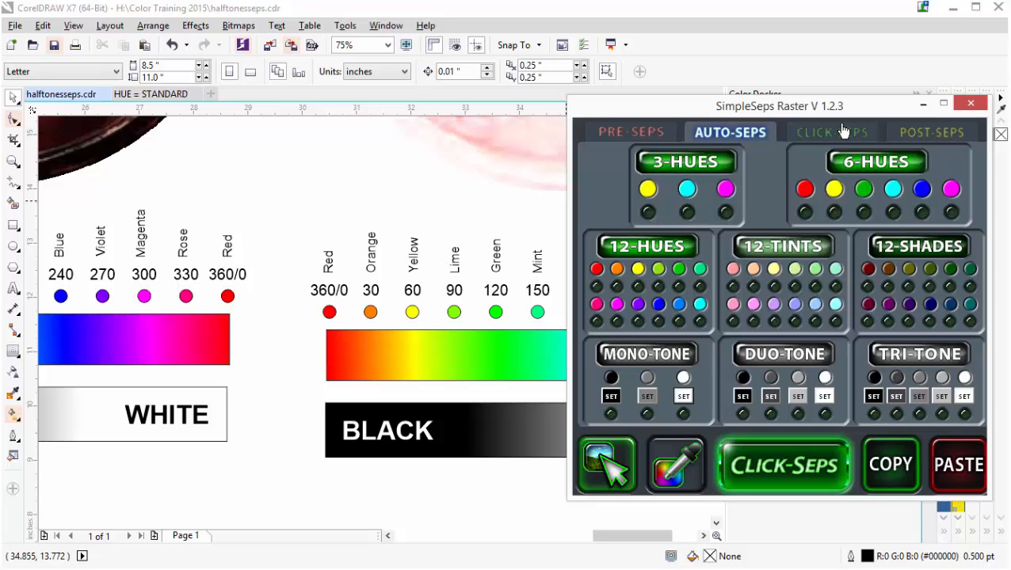
click(923, 104)
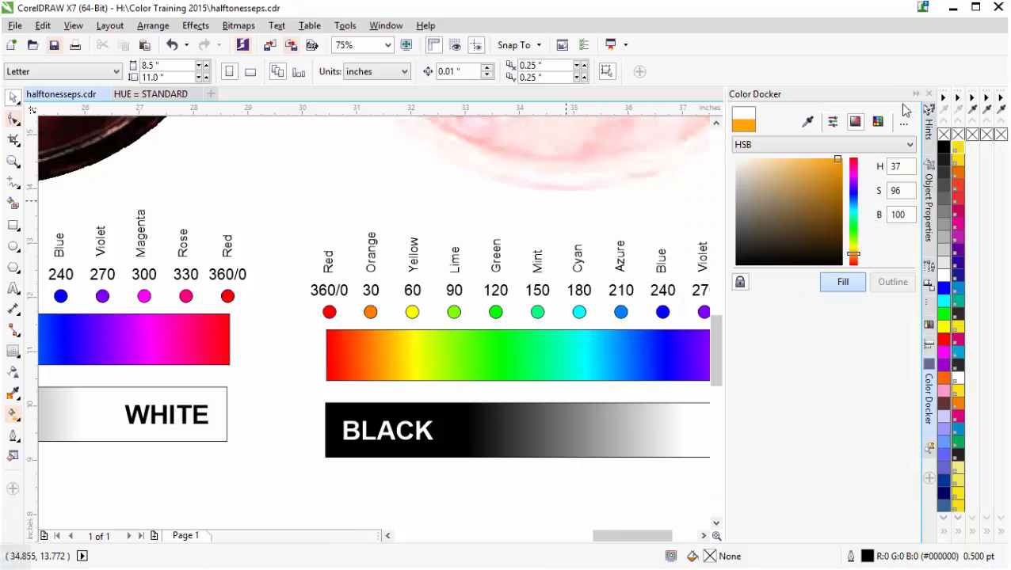
scroll(384, 297, down, 1)
scroll(379, 285, down, 1)
scroll(413, 300, up, 1)
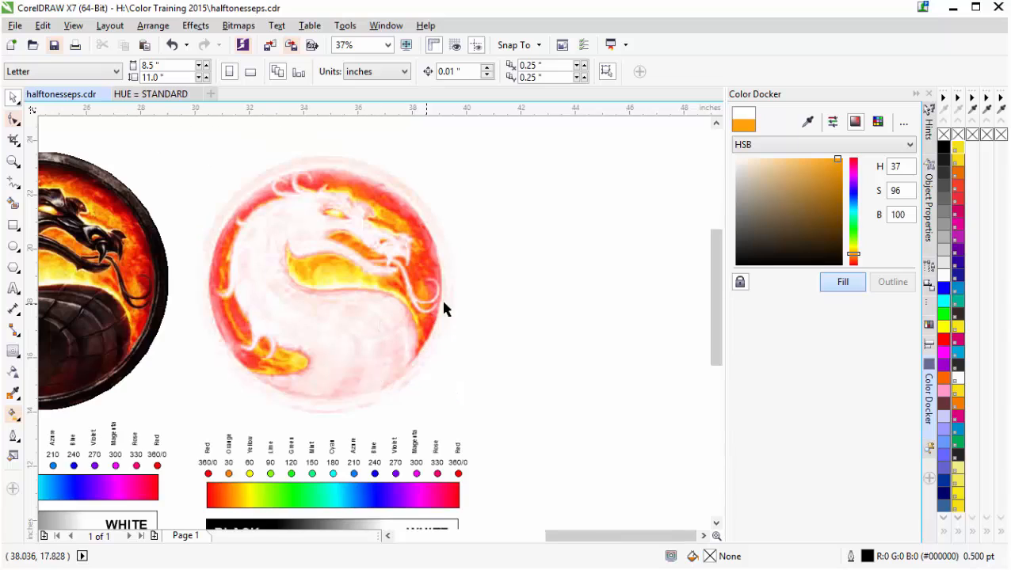
- Switch to SimpleSeps Raster and enable the red and yellow separations in the 6-Hues set
click(129, 569)
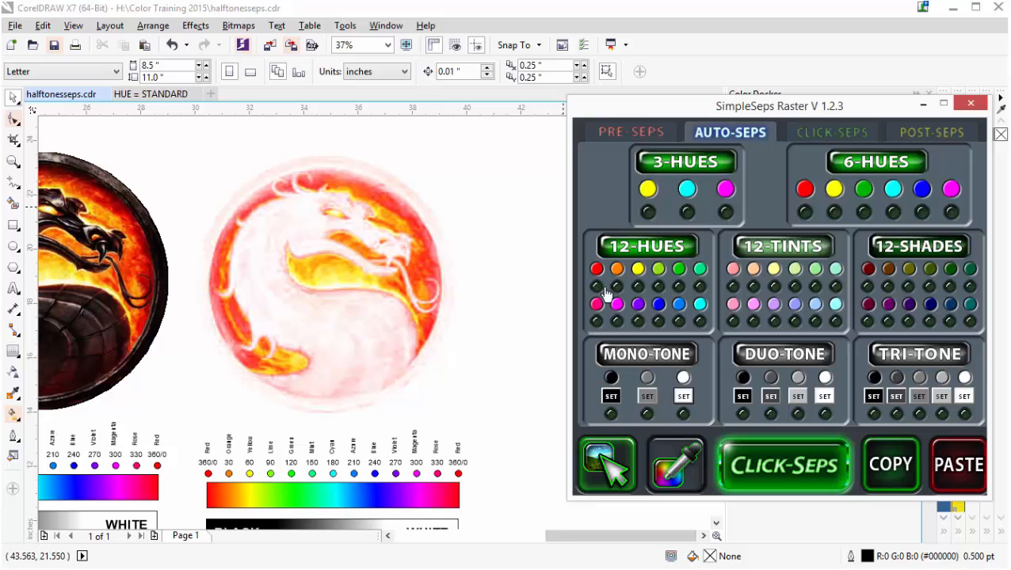
click(804, 213)
click(834, 212)
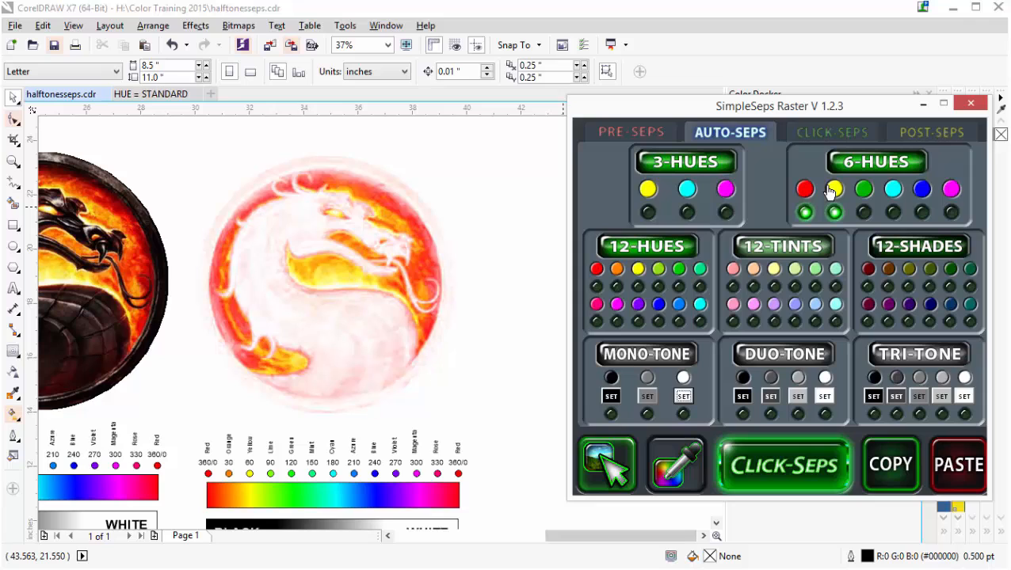
- Enable the standard underbase with choke, HL White and Black separations
click(824, 140)
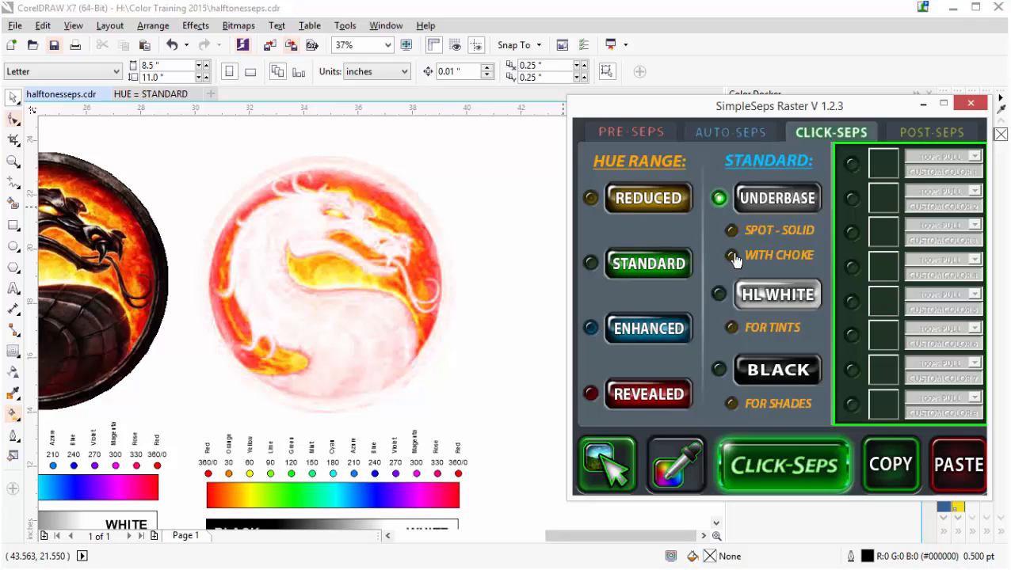
click(719, 296)
click(718, 370)
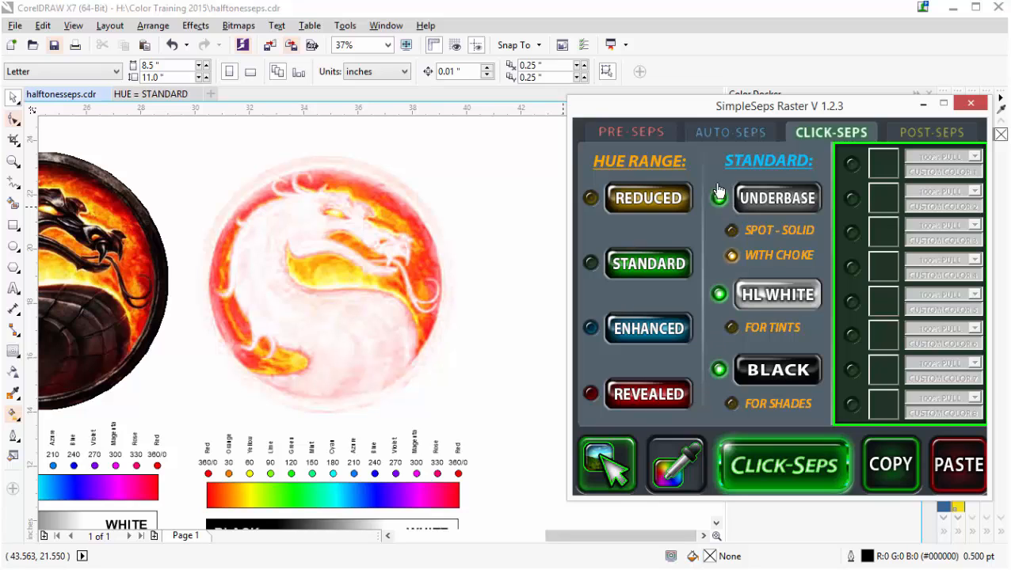
click(720, 295)
- Select the original dragon bitmap and run Click-Seps to generate its custom color separations
click(128, 284)
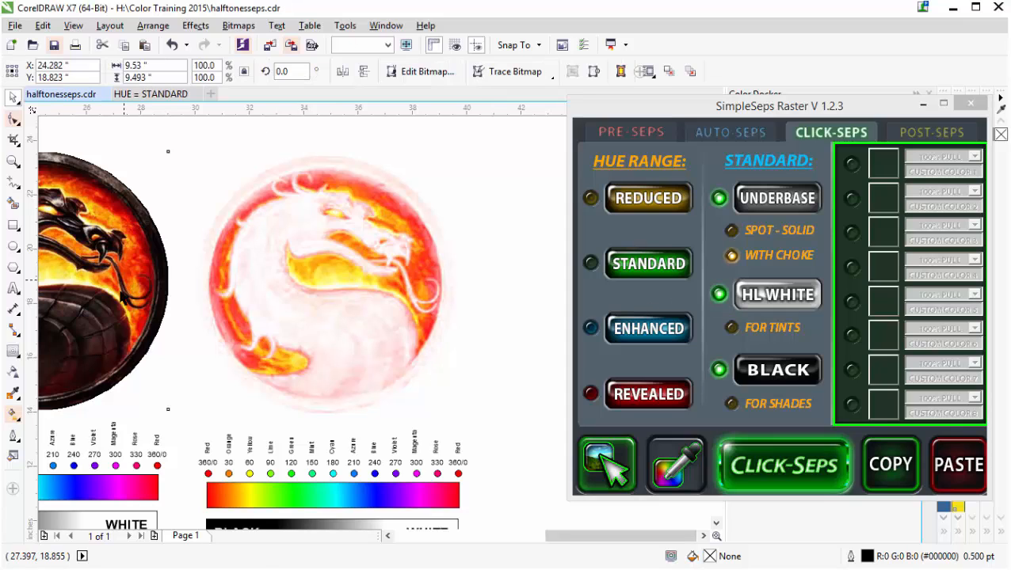
scroll(164, 351, down, 2)
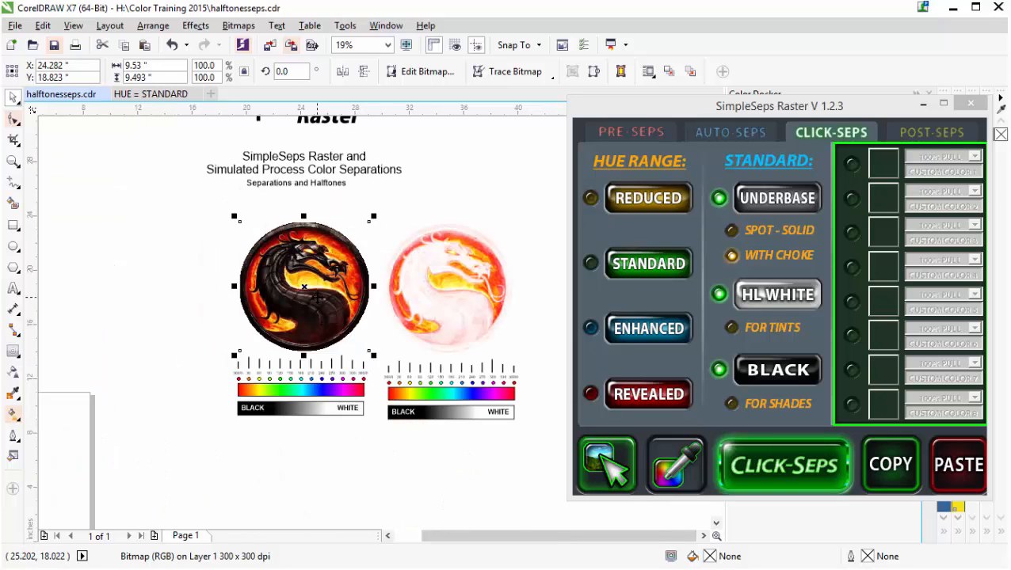
scroll(317, 299, up, 4)
scroll(373, 323, down, 2)
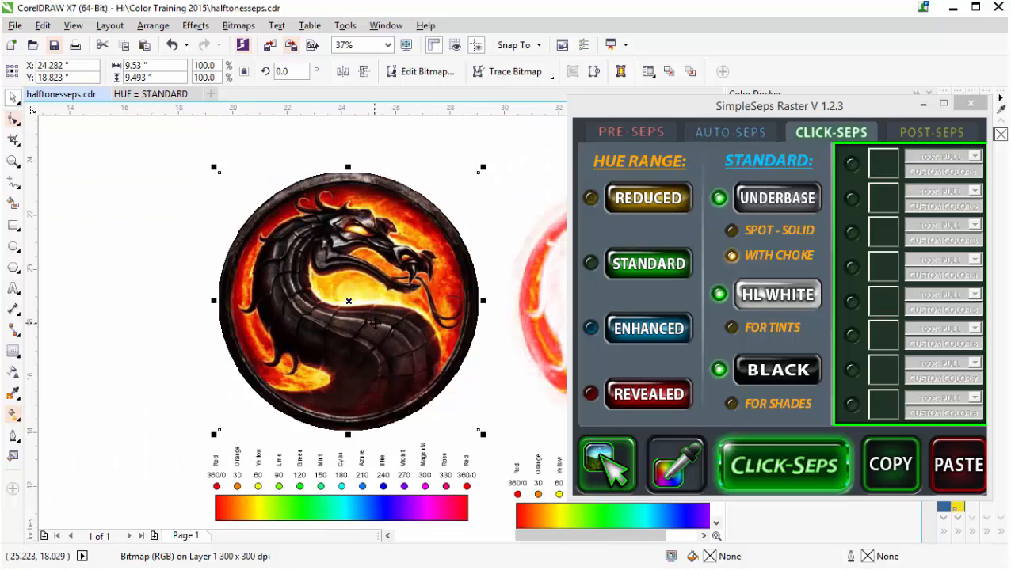
click(800, 475)
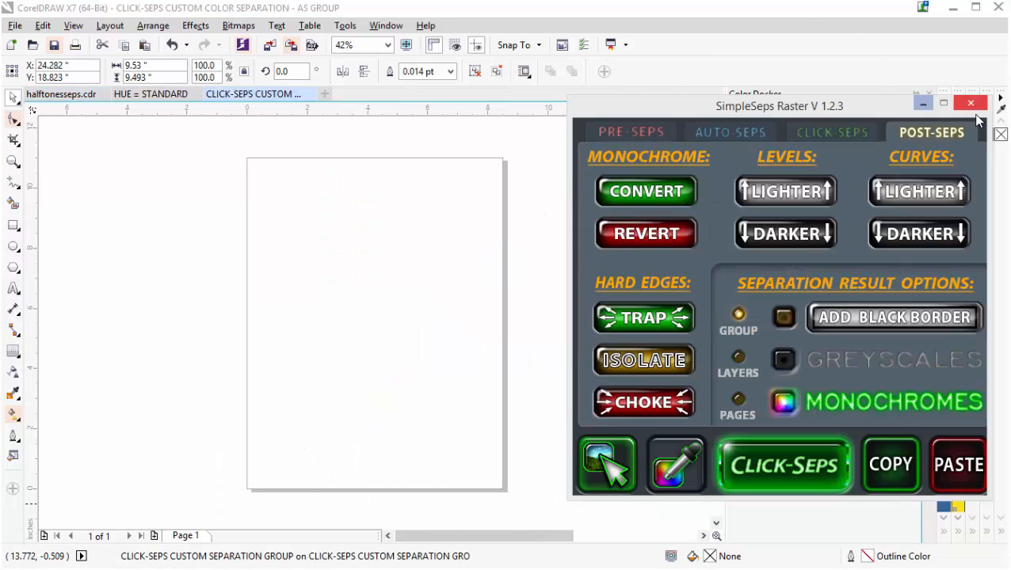
- Return to CorelDRAW and ungroup the custom separation group in the new document, with its contents listed in the Object Manager
click(924, 104)
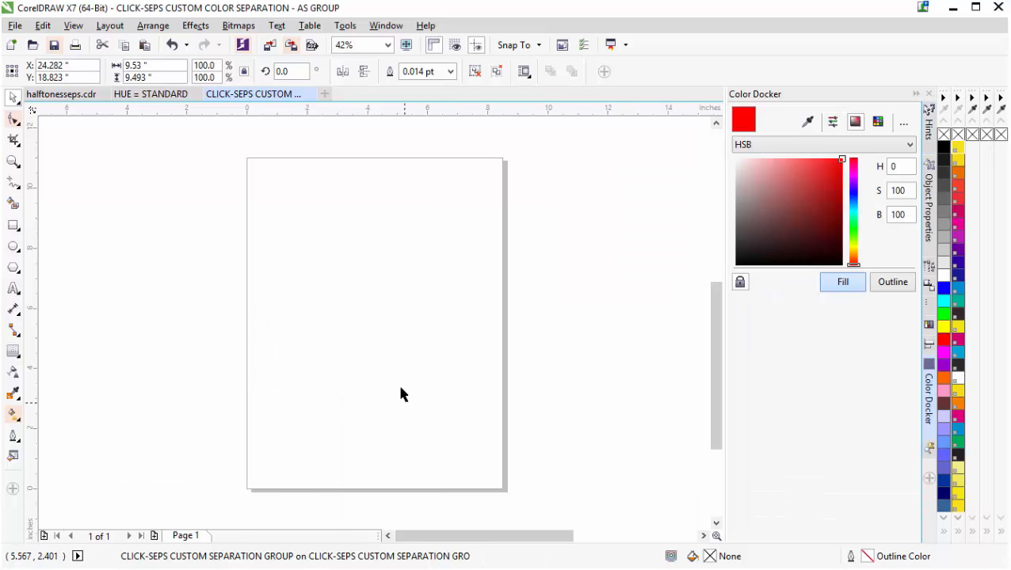
click(398, 380)
scroll(372, 318, down, 3)
scroll(464, 281, up, 4)
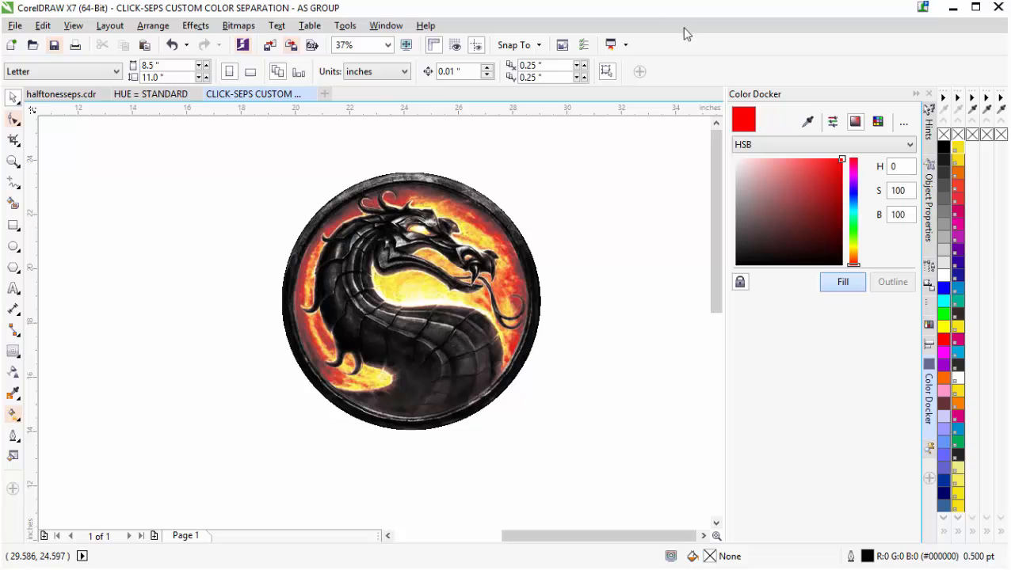
click(929, 268)
click(768, 177)
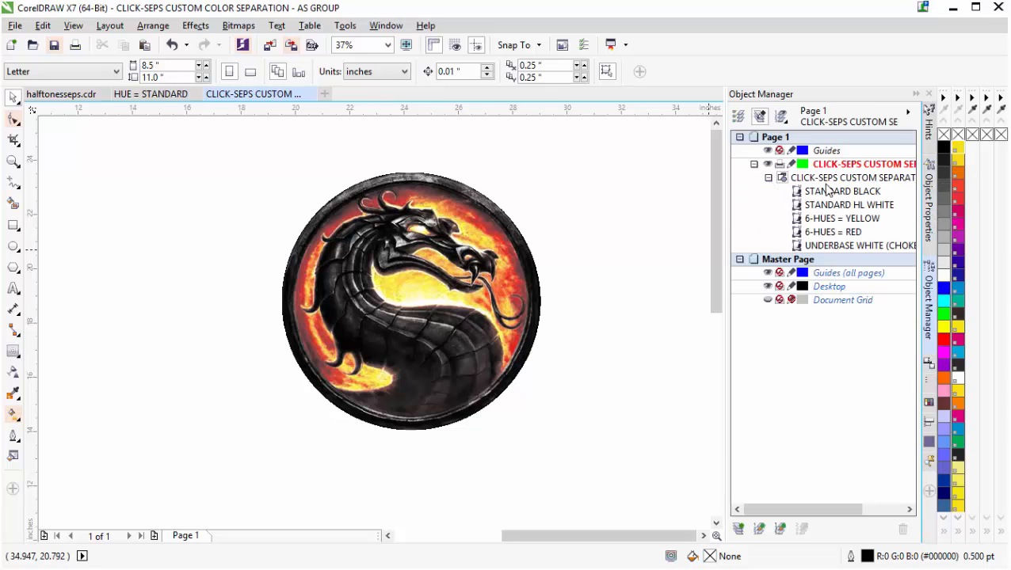
click(783, 182)
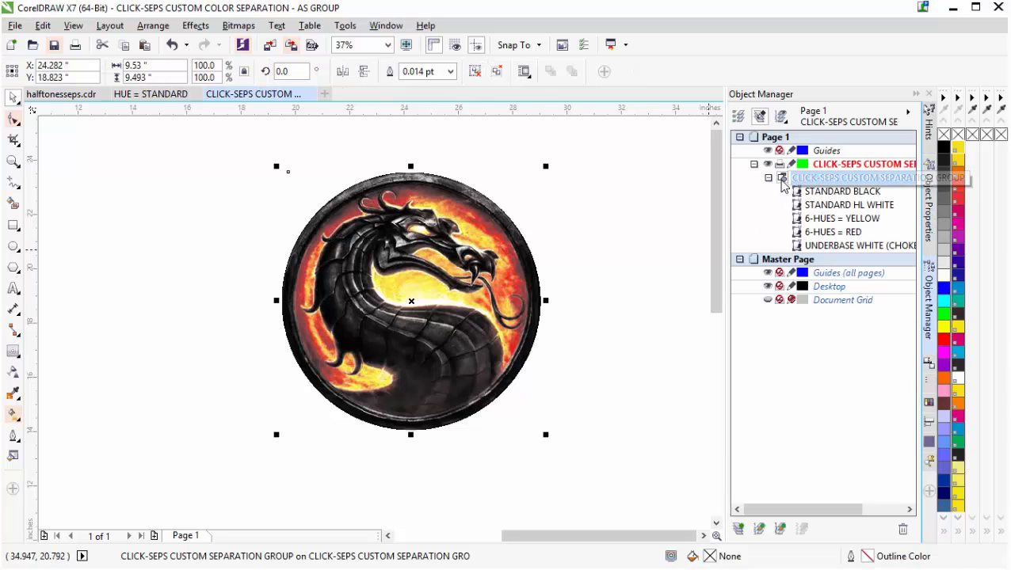
click(497, 73)
click(635, 227)
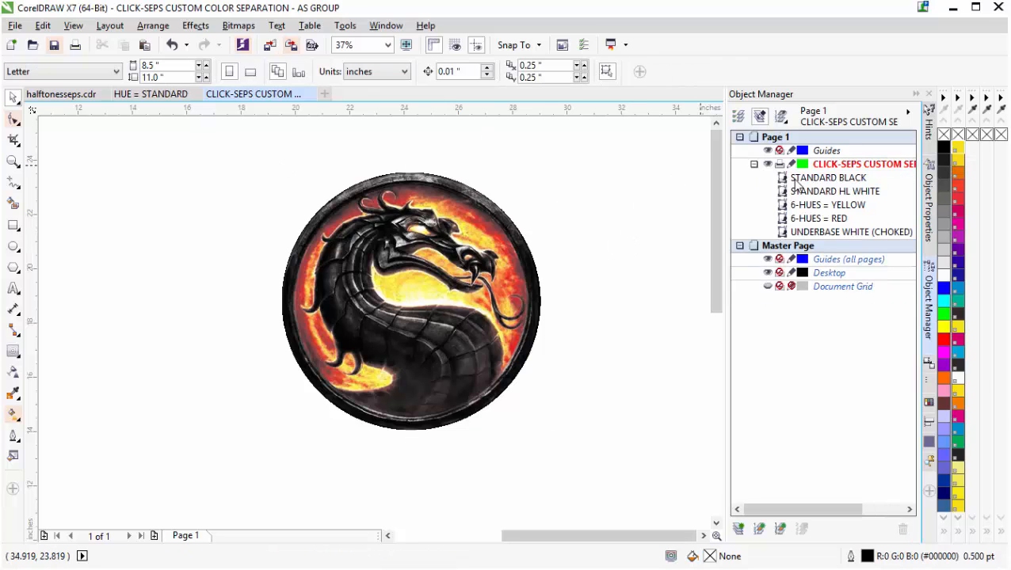
- Move the STANDARD BLACK separation aside to expose the separations beneath, and undo the move
click(786, 181)
drag(409, 301, 152, 337)
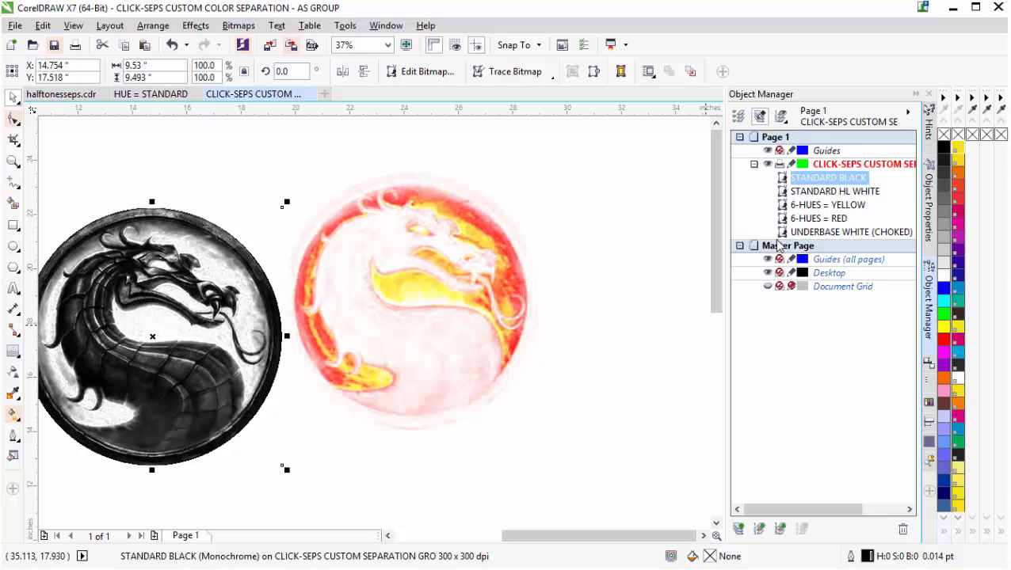
key(ctrl+z)
- Set the transparency merge mode of the 6-HUES yellow and red separations to Subtract
click(825, 205)
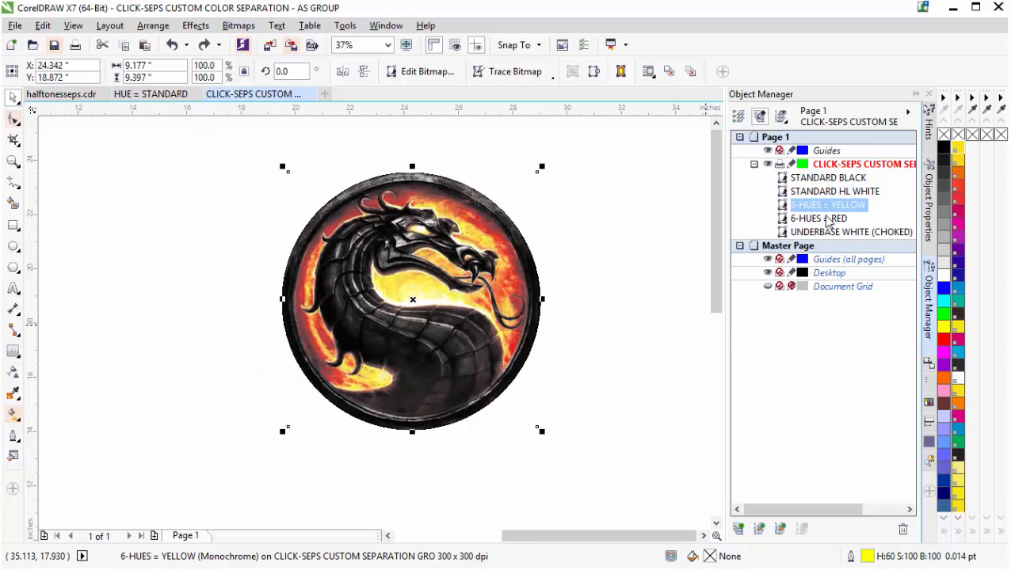
shift+click(827, 219)
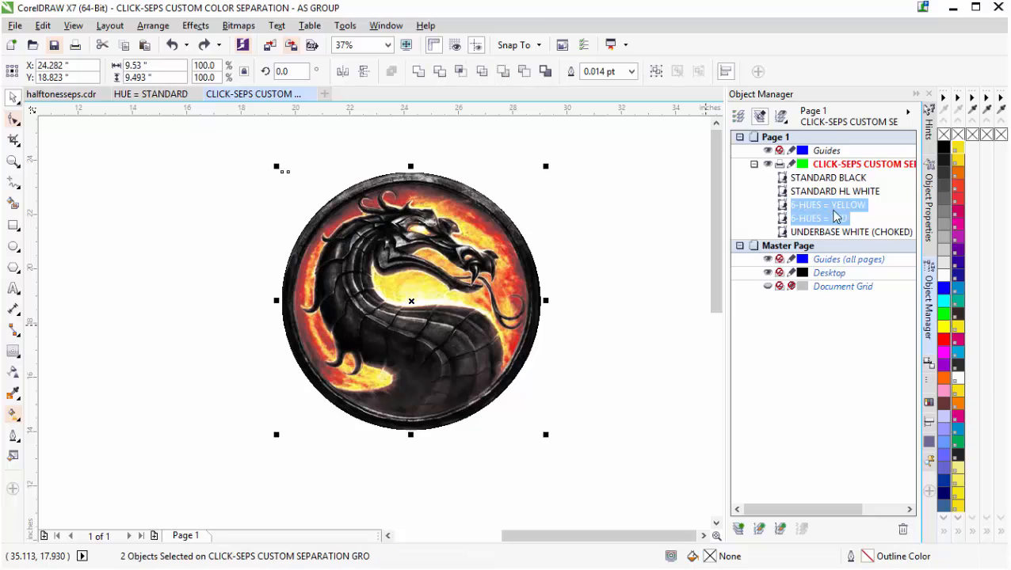
click(13, 374)
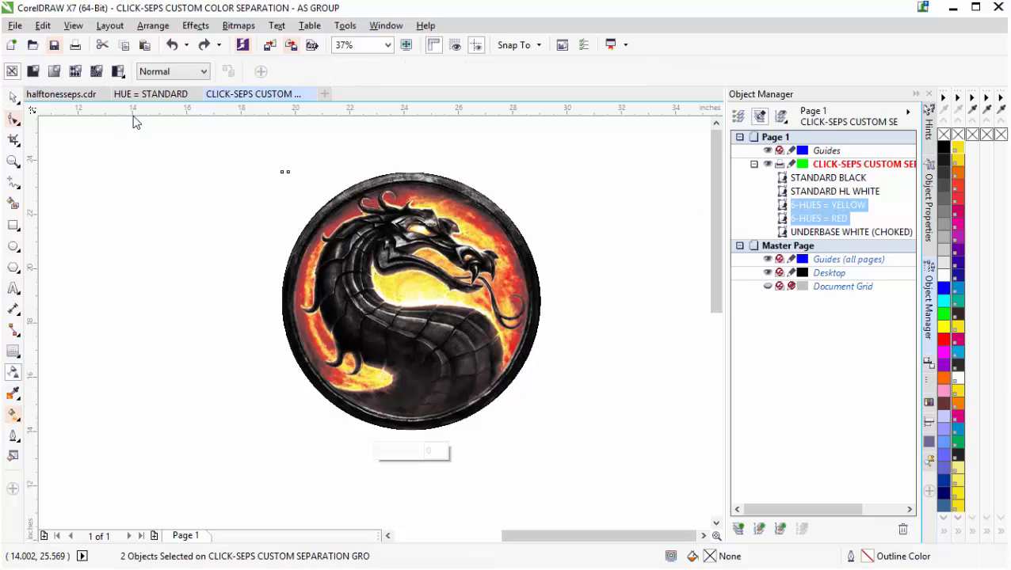
click(202, 73)
click(191, 116)
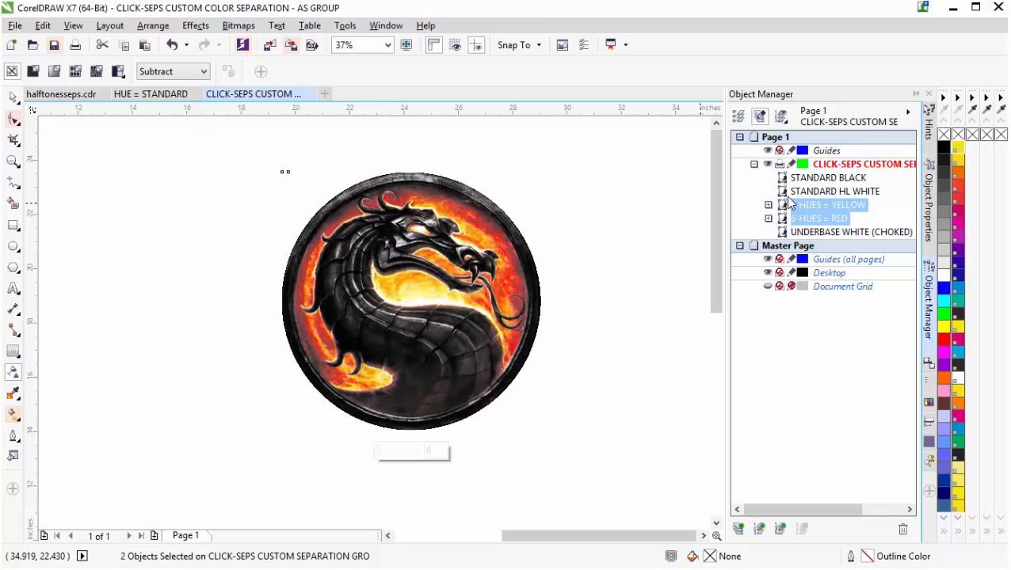
- Set the transparency merge mode of the STANDARD BLACK separation to Subtract
click(795, 179)
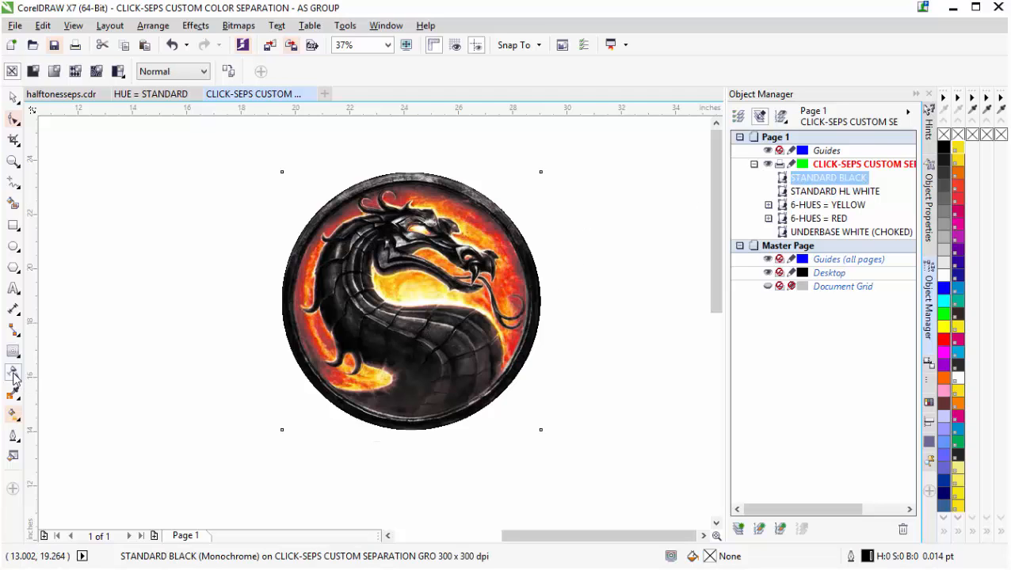
click(204, 71)
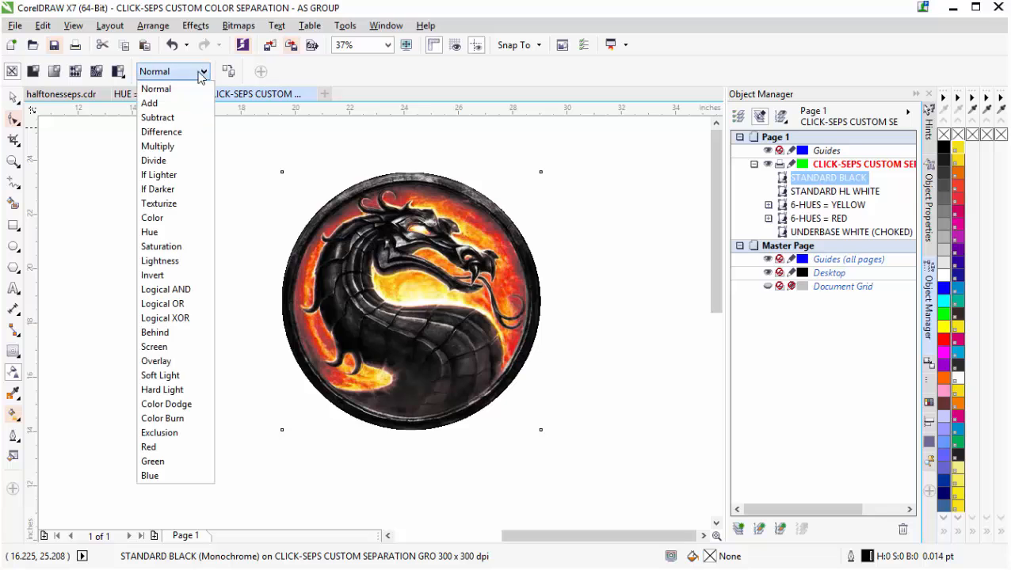
click(188, 119)
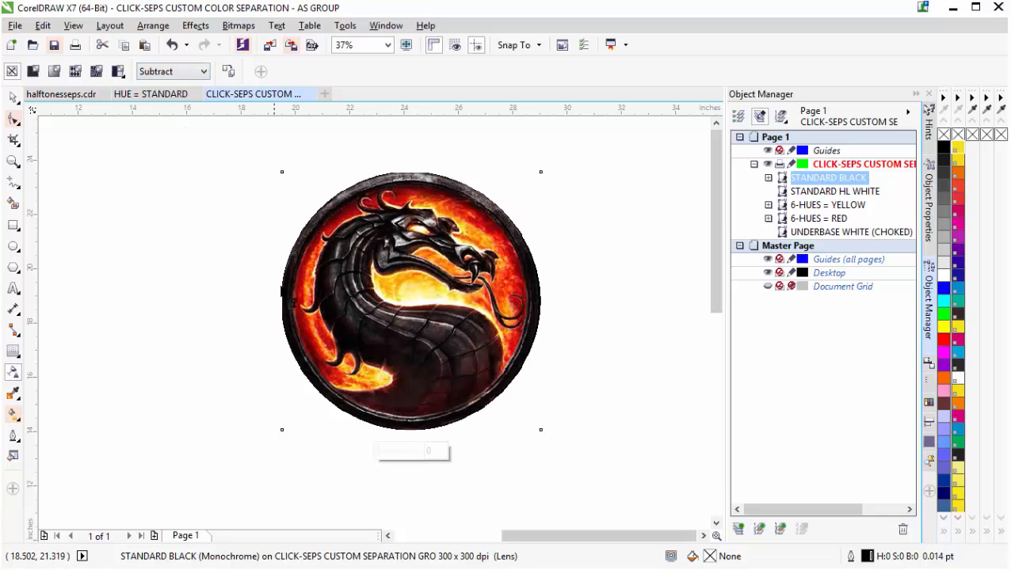
- Copy all five separations, and in halftonesseps.cdr move the HUE = STANDARD bitmap away from its place beside the original dragon
click(13, 97)
click(632, 192)
drag(607, 139, 165, 488)
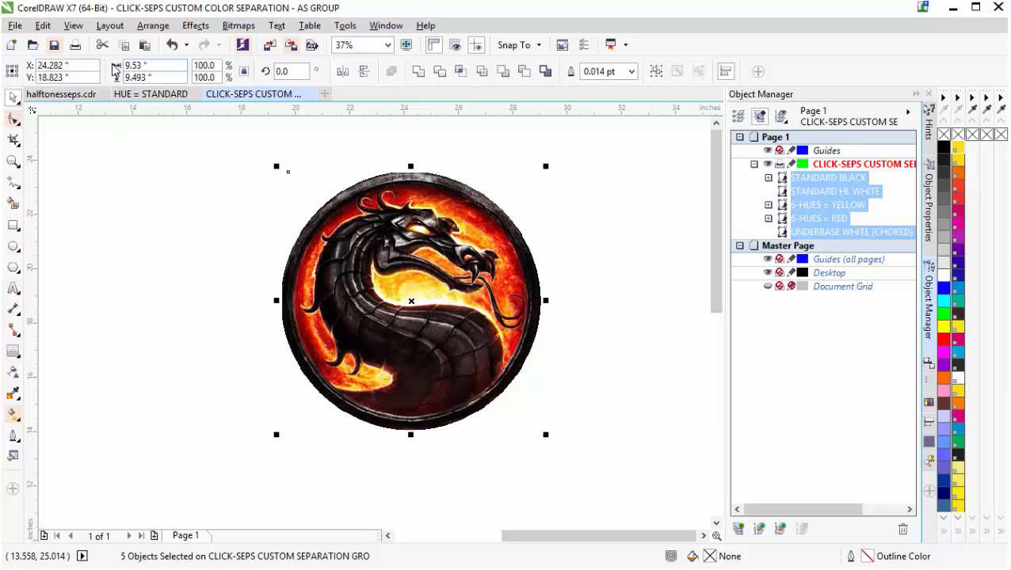
click(69, 94)
scroll(541, 282, down, 2)
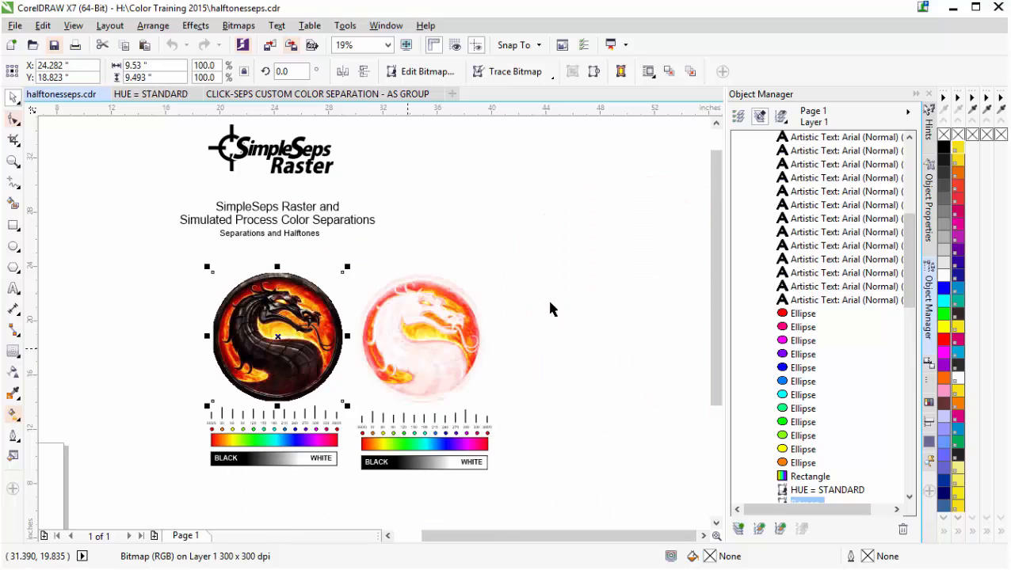
drag(542, 237, 346, 406)
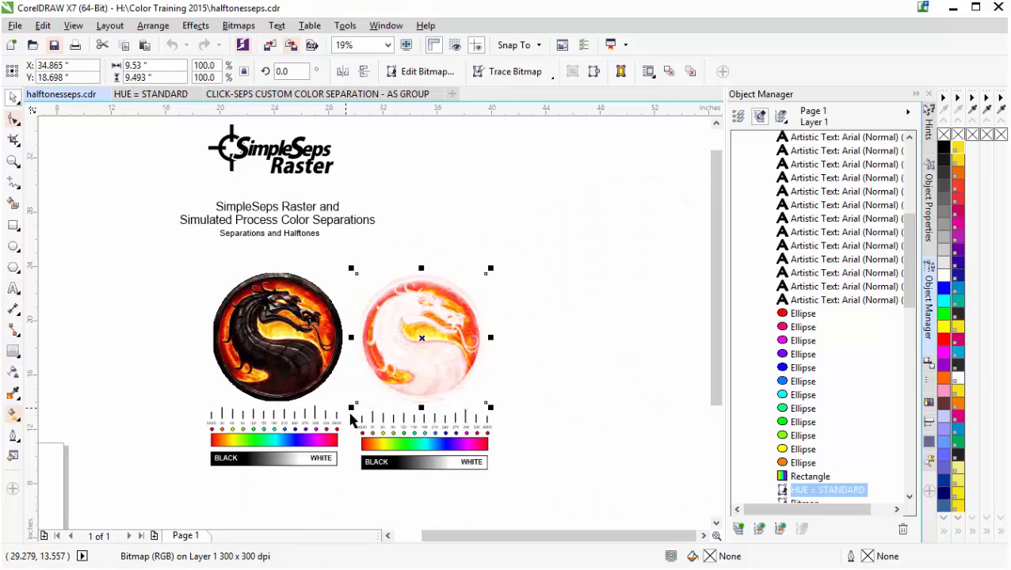
drag(428, 362, 563, 251)
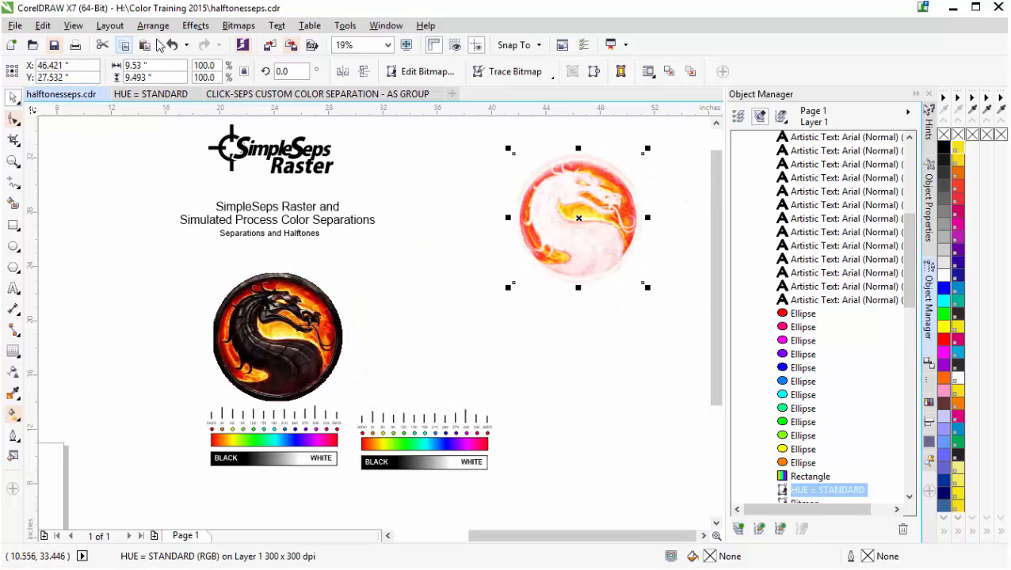
- Paste the copied separations into halftonesseps.cdr and place them beside the original dragon bitmap for comparison
click(144, 45)
drag(277, 337, 424, 336)
scroll(362, 331, up, 2)
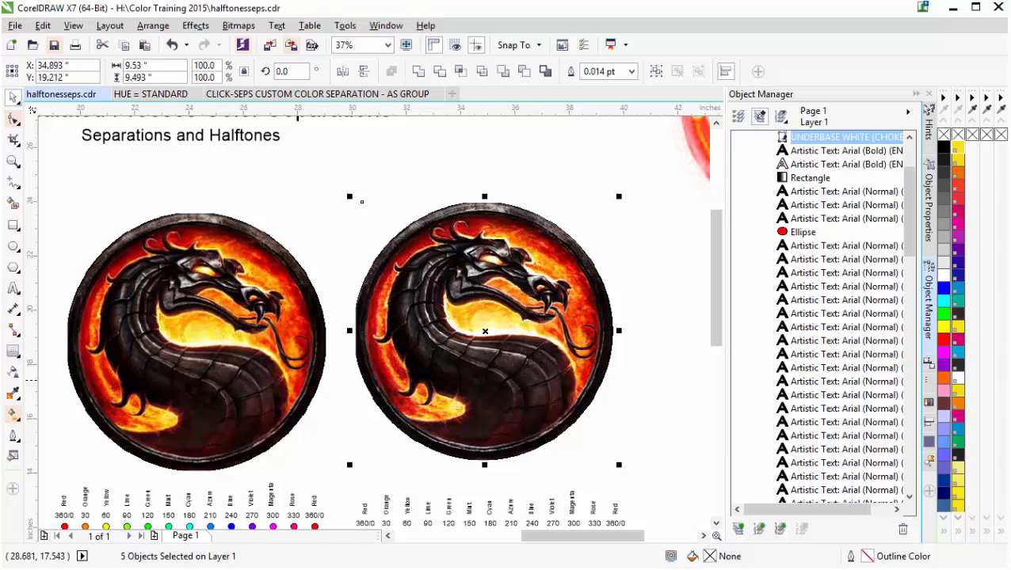
- Move the STANDARD BLACK separation aside to expose the colors beneath, and undo back to before the separations were pasted
scroll(472, 358, down, 2)
click(472, 358)
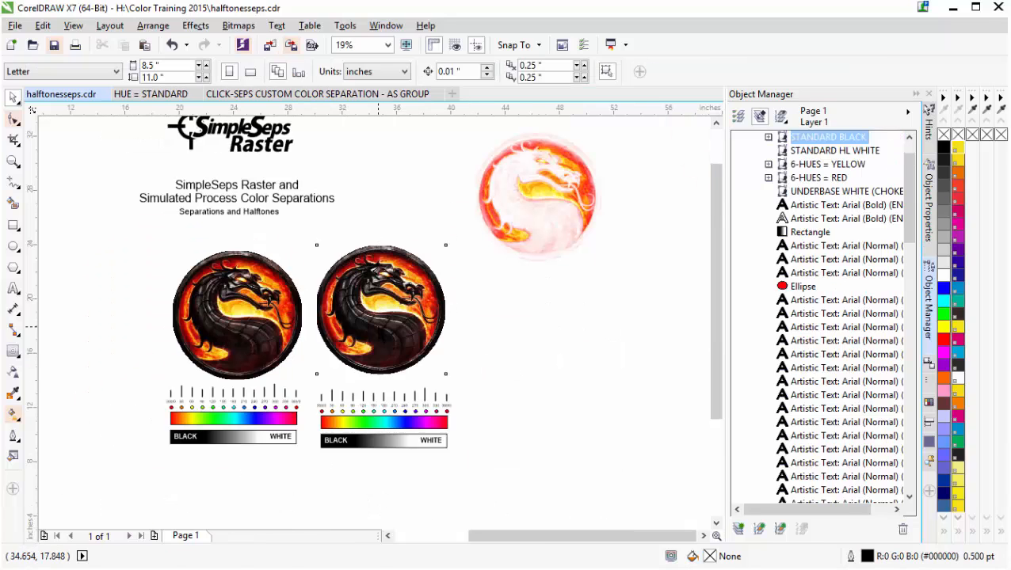
drag(381, 327, 535, 375)
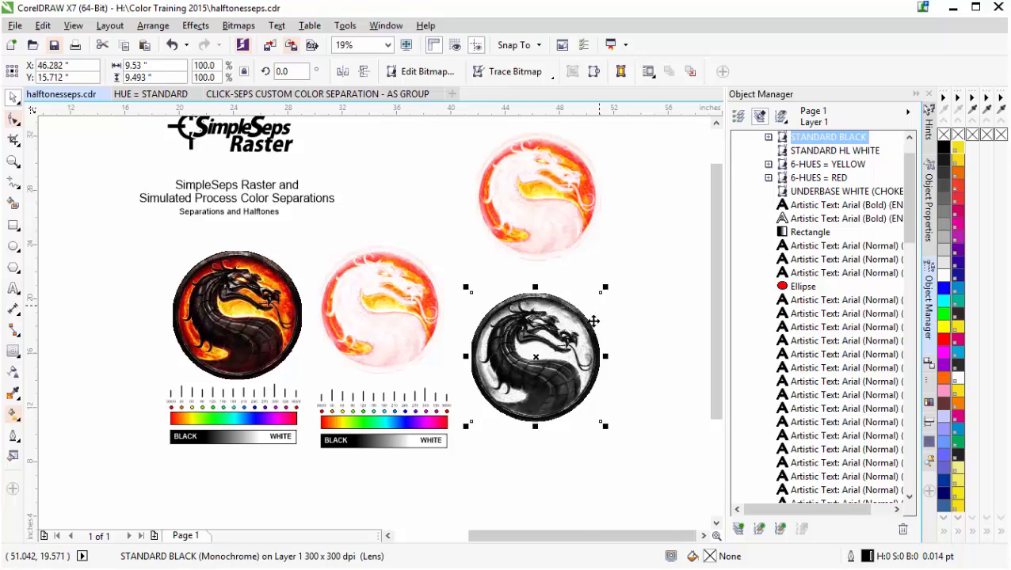
key(ctrl+z)
key(ctrl+z)
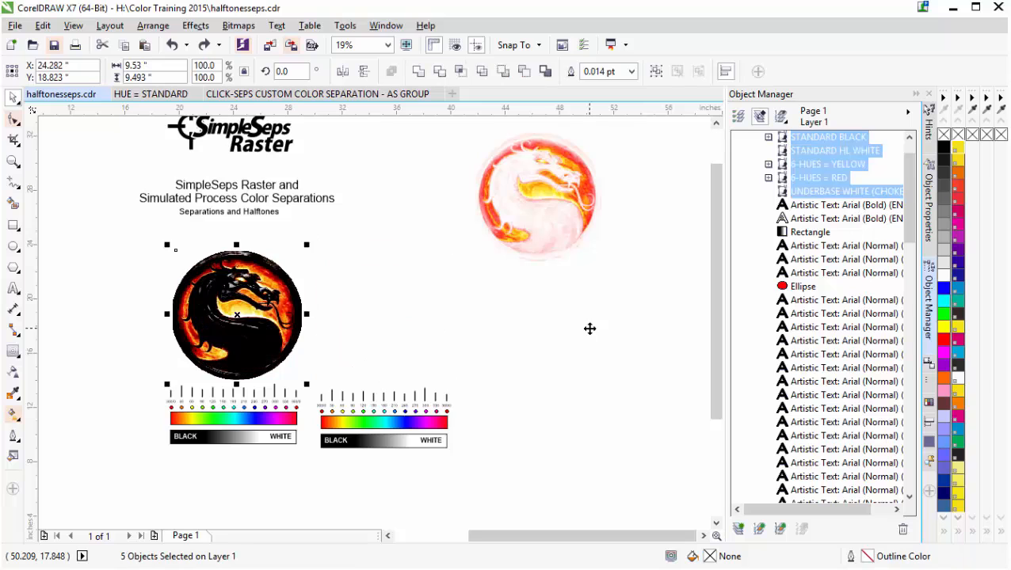
click(585, 305)
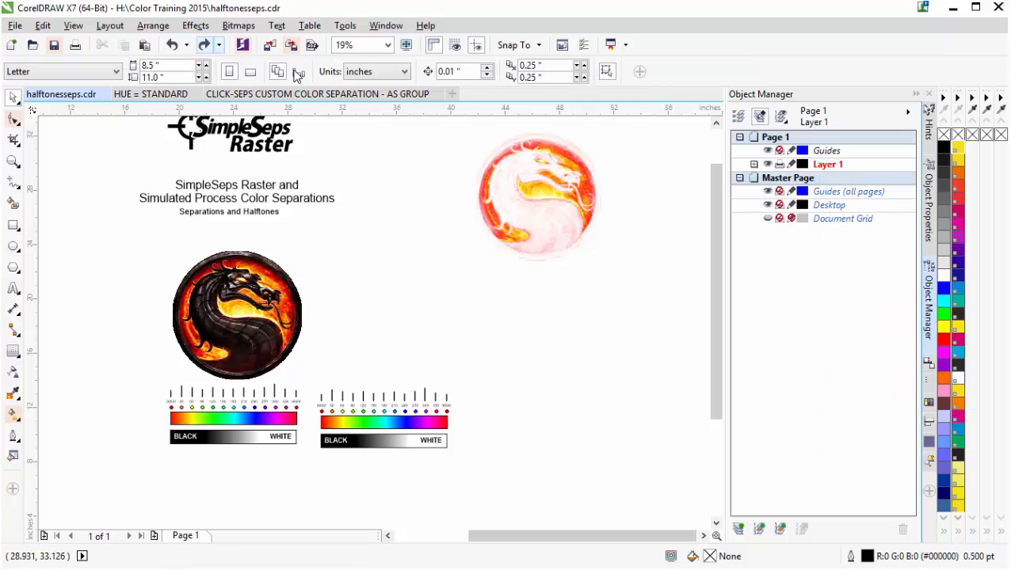
- Return to the custom color separation document and move the five separations together onto the page
click(316, 93)
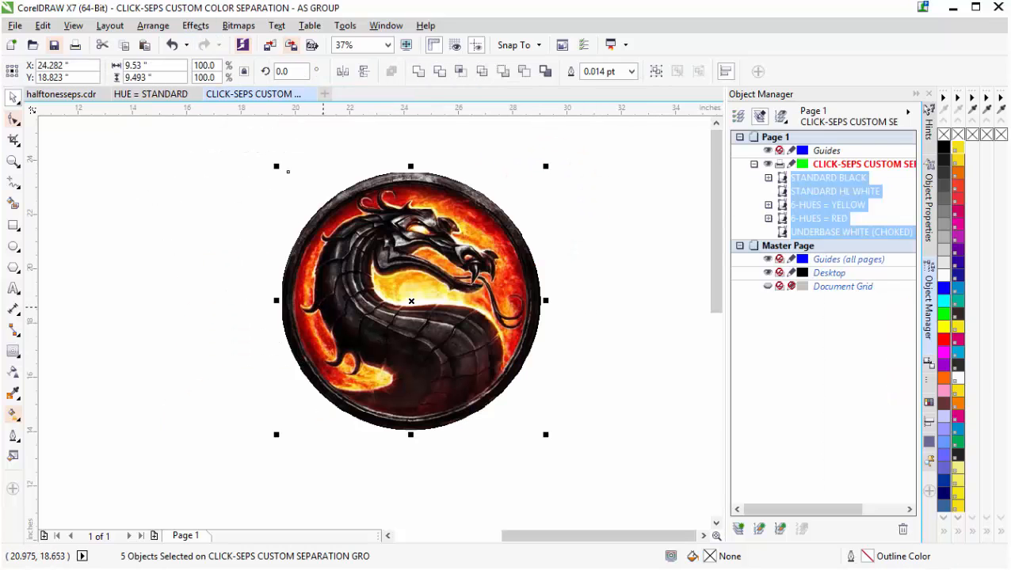
scroll(392, 327, down, 1)
scroll(381, 322, down, 1)
drag(389, 321, 252, 411)
key(Escape)
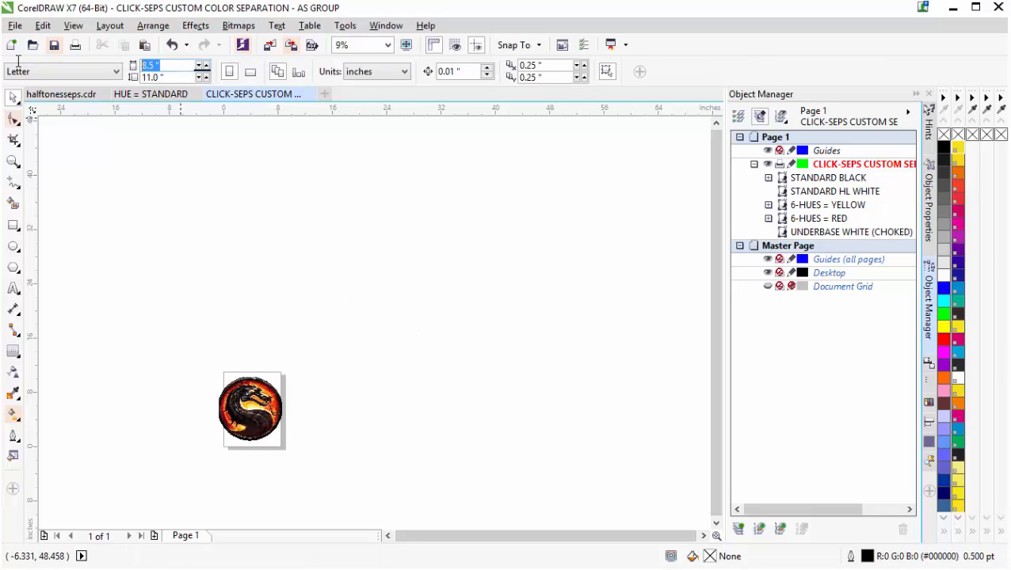
- Set the page size to 13 inches wide by 19 inches high
text(13.0)
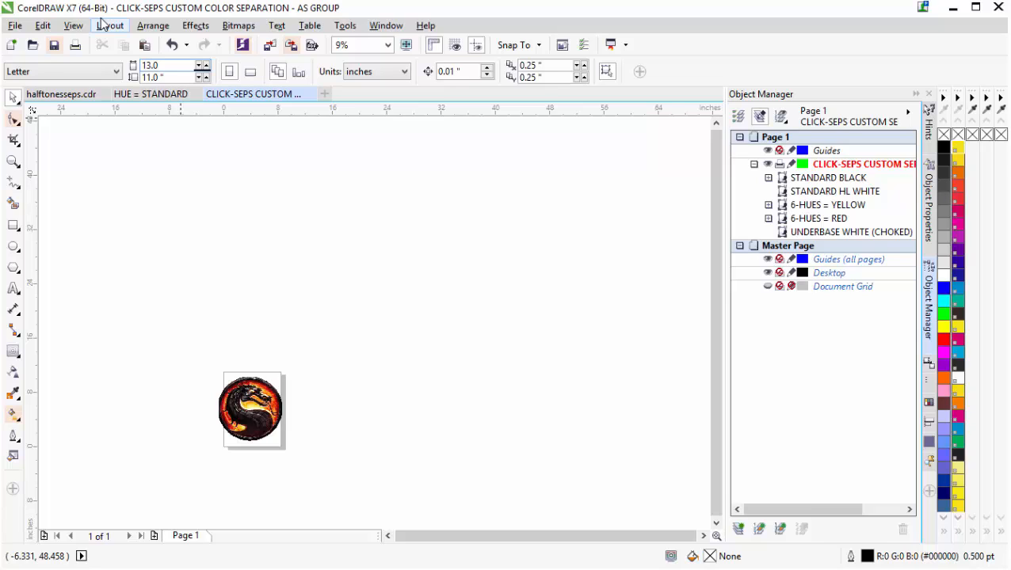
click(170, 77)
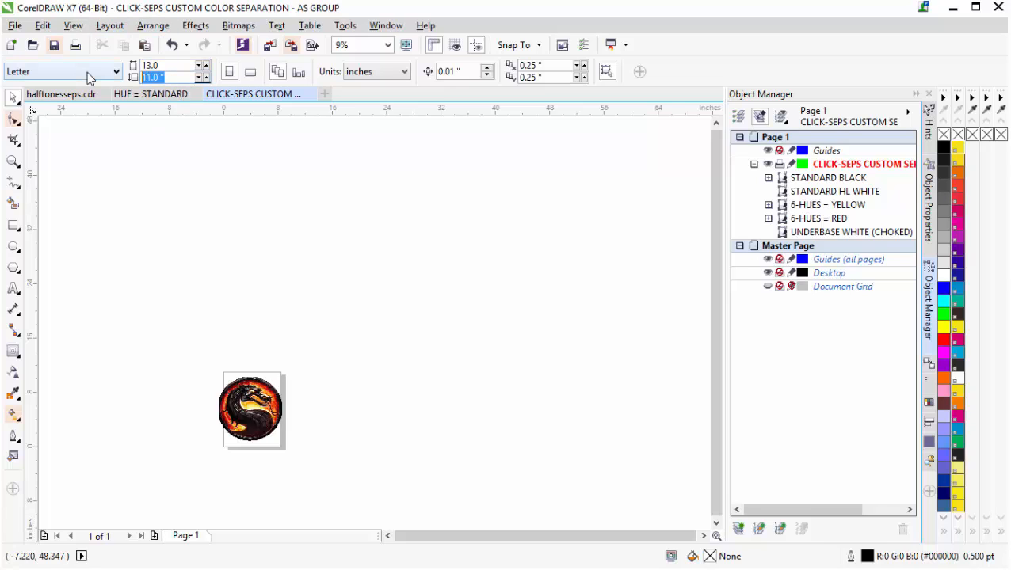
text(19)
key(Return)
- Select all five separations and reposition them together near the center of the page, at about X 6.59 and Y 9.49 inches
scroll(251, 414, up, 1)
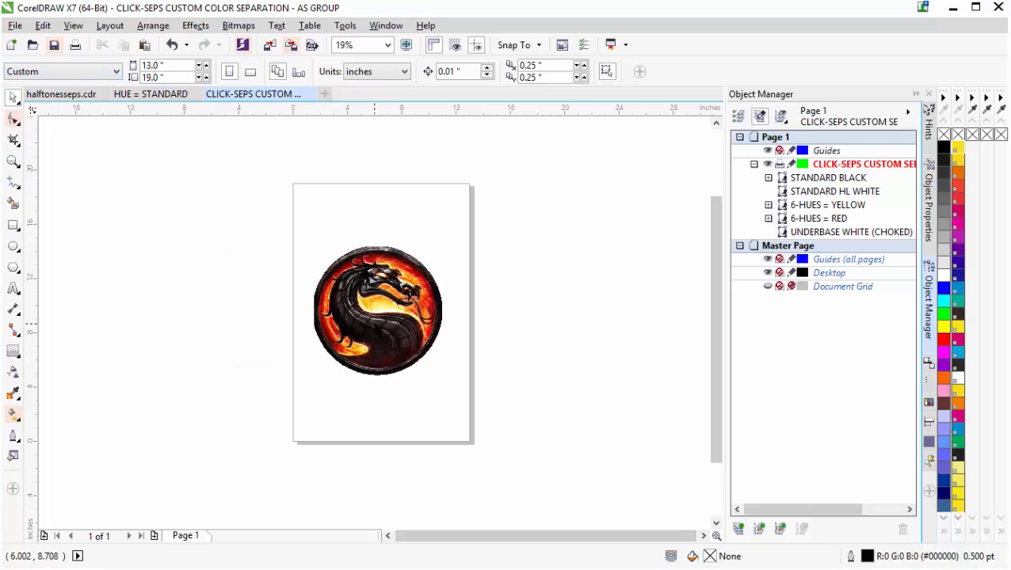
drag(270, 210, 490, 414)
drag(376, 327, 382, 339)
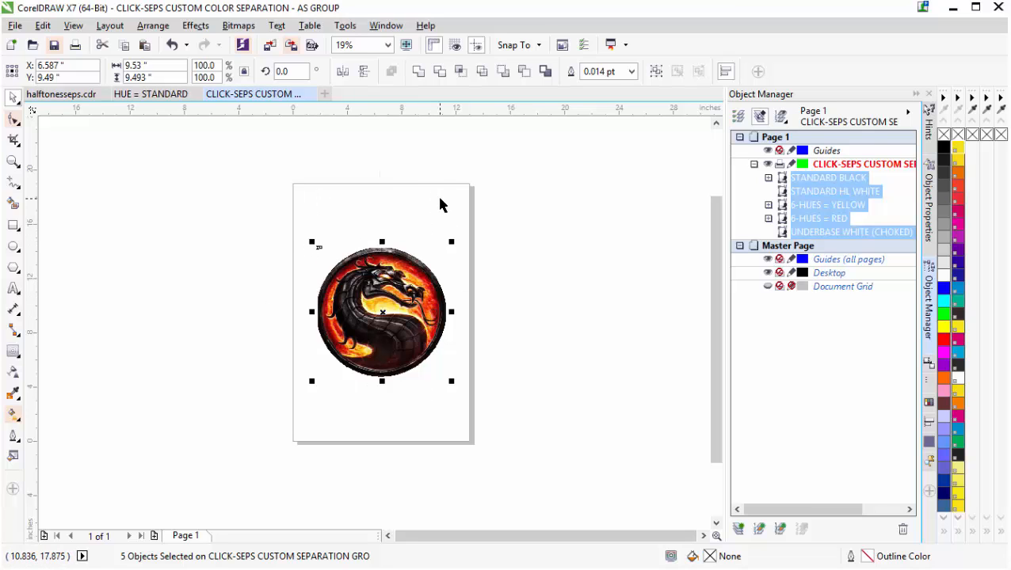
- Set the transparency merge mode of the STANDARD BLACK separation to Normal
click(823, 178)
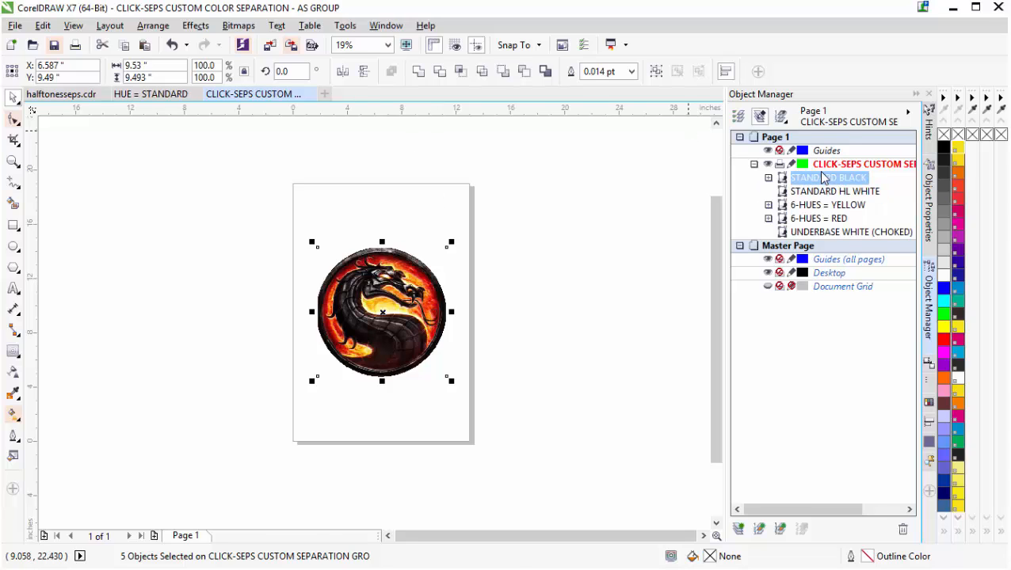
click(13, 371)
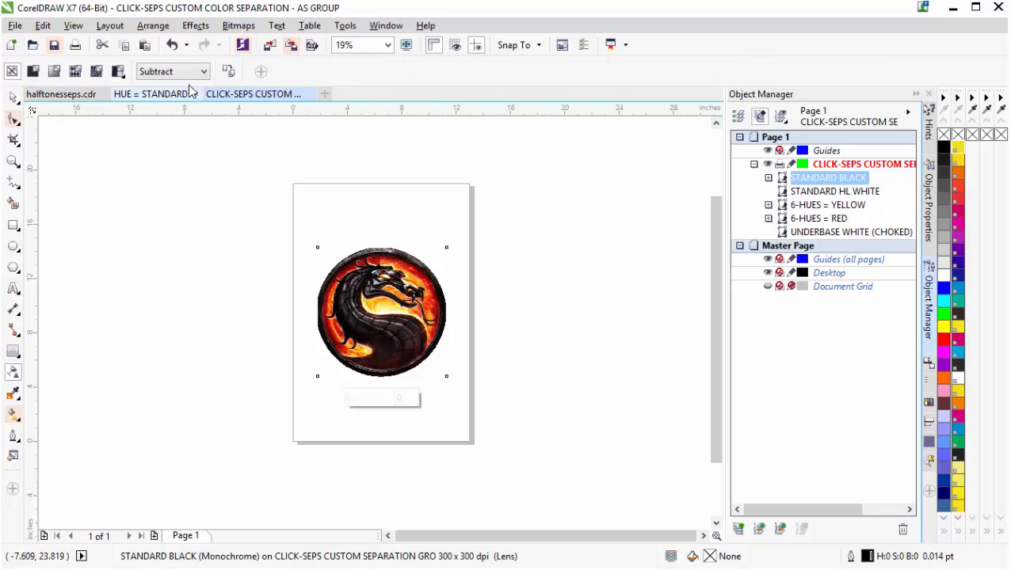
click(202, 72)
click(159, 85)
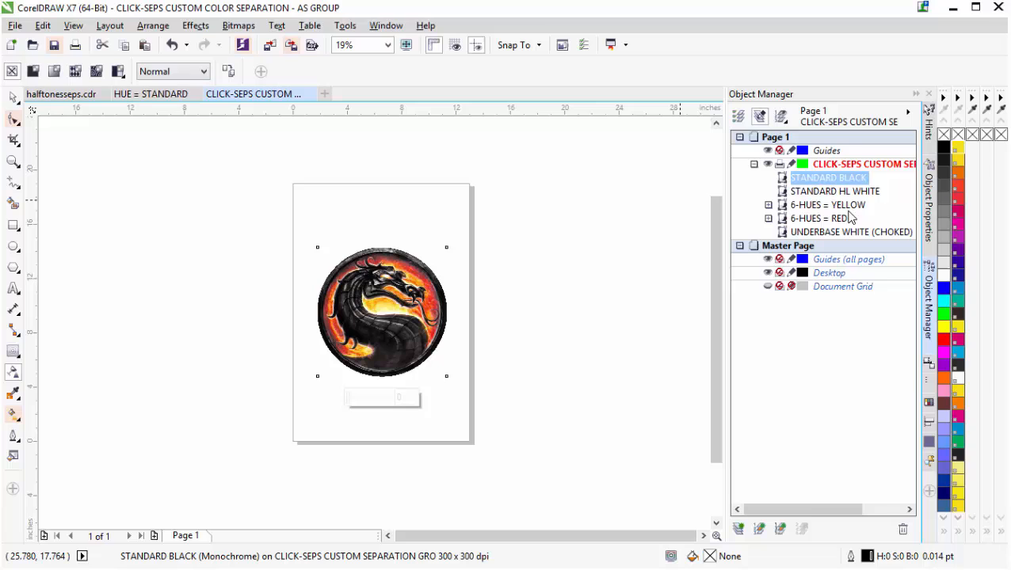
- Set the transparency merge mode of the 6-HUES yellow and red separations to Normal
click(828, 205)
click(188, 71)
click(181, 83)
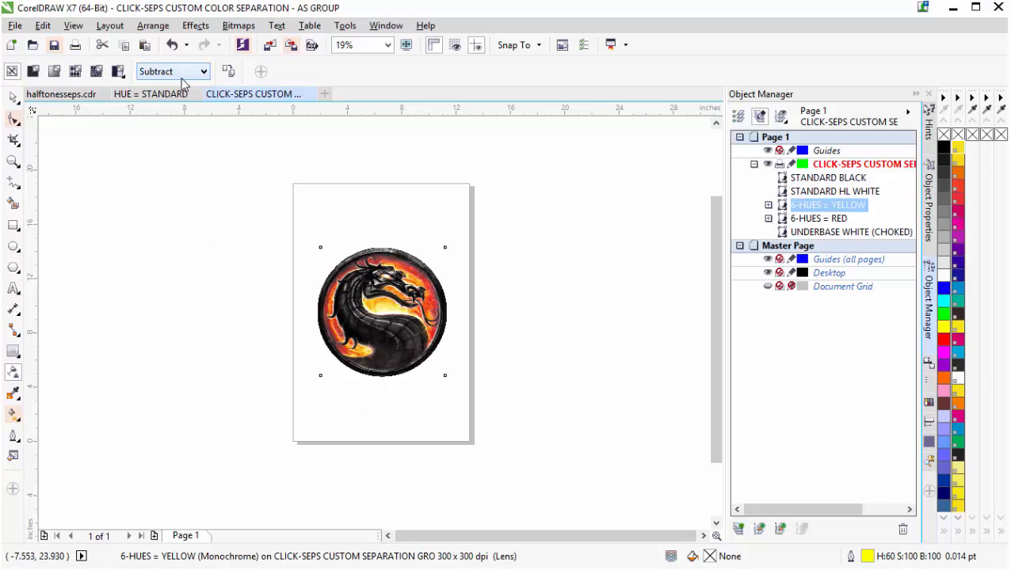
click(185, 72)
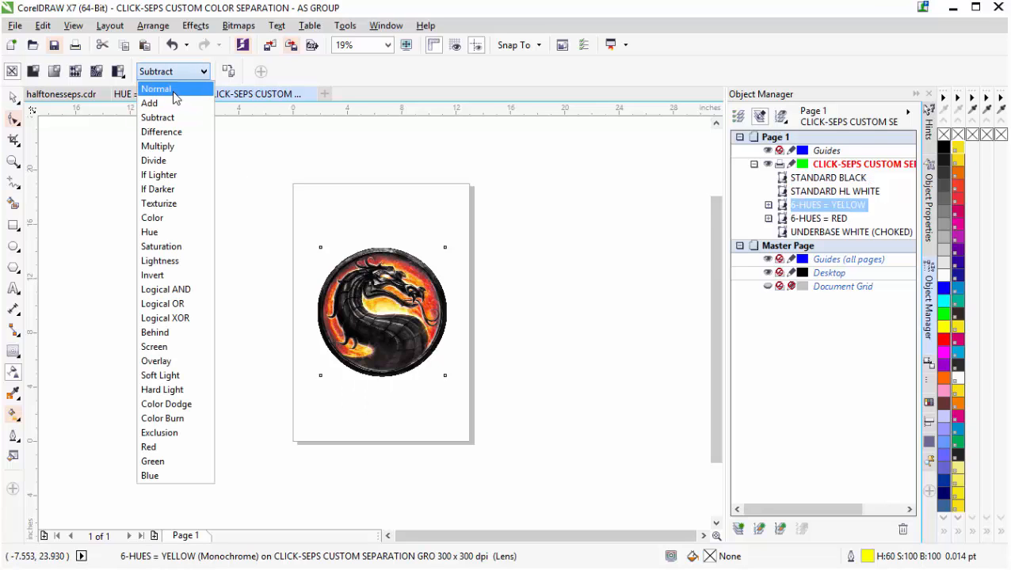
click(177, 87)
click(824, 218)
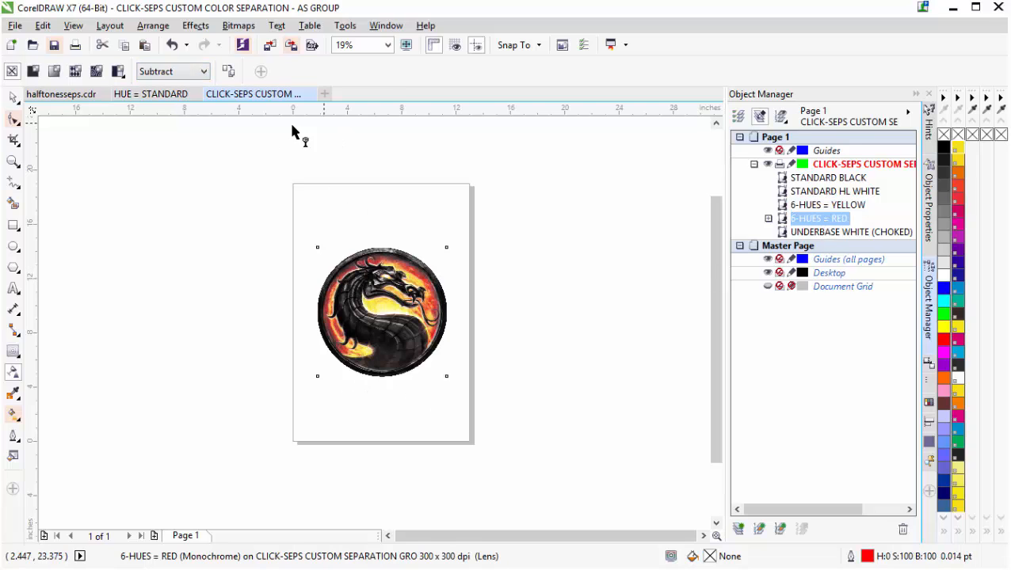
click(184, 72)
click(177, 88)
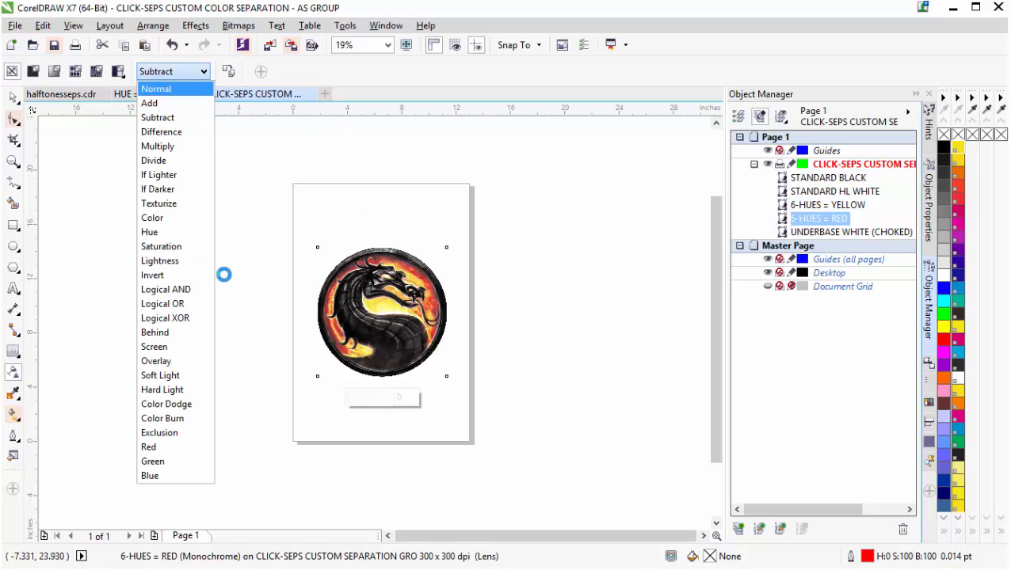
- Toggle Overprint Outline off and back on for the black, highlight white, yellow and red separations, and enable Simulate Overprints in the view
click(13, 96)
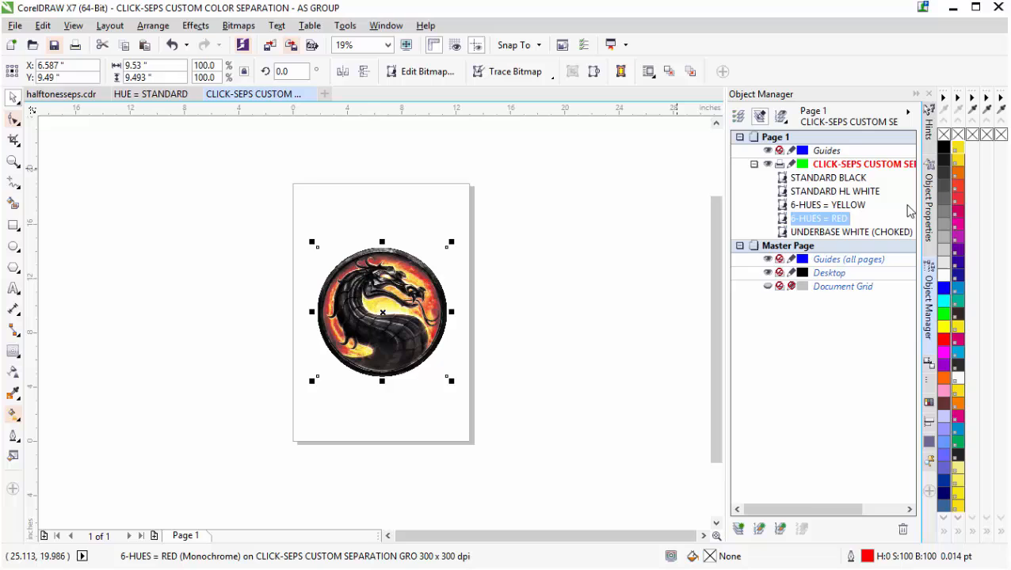
shift+click(809, 187)
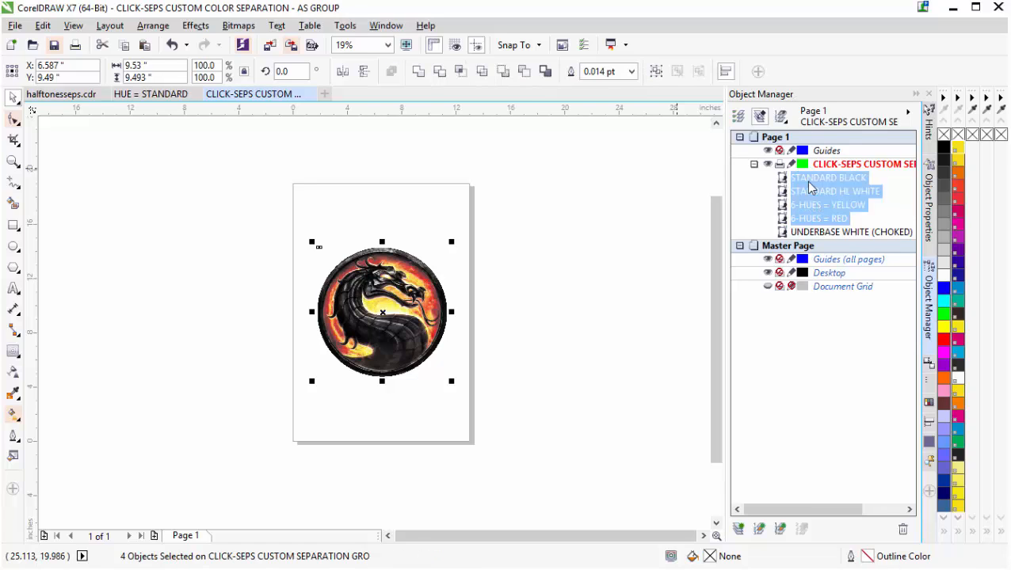
right_click(806, 206)
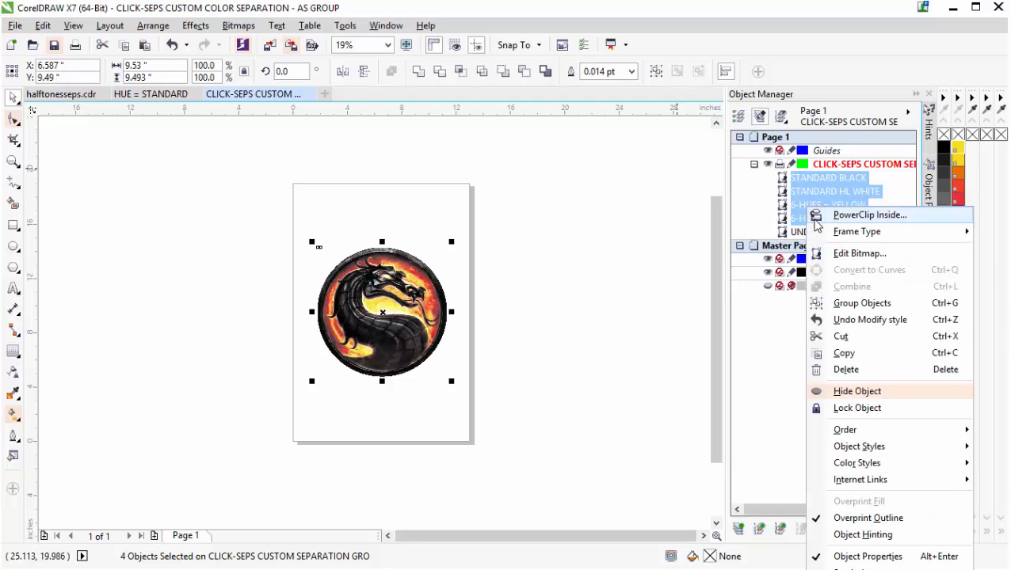
click(850, 518)
right_click(816, 206)
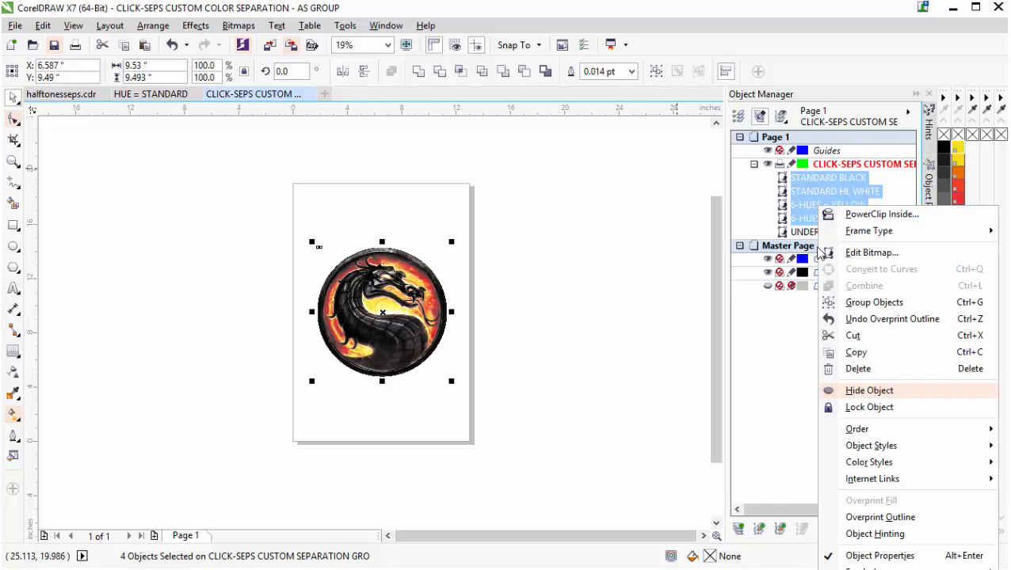
click(853, 519)
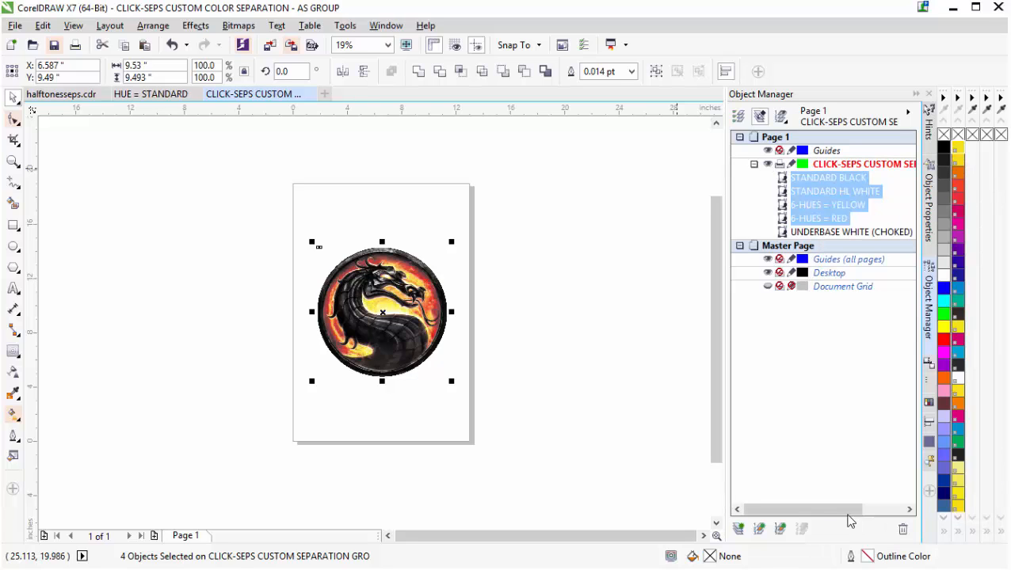
click(76, 27)
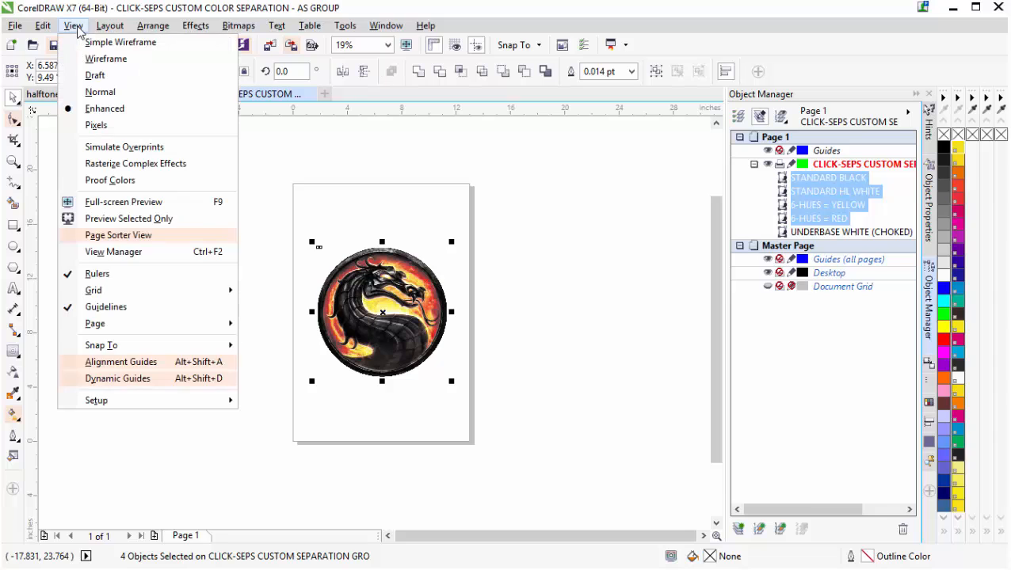
click(87, 149)
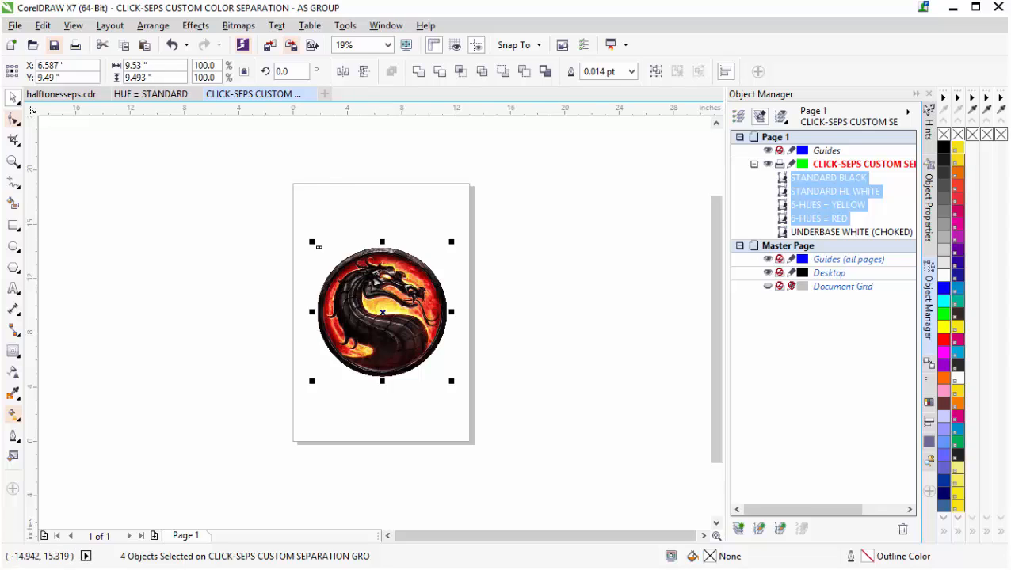
- Open Simple Seps 4 from the Advanced Tools and show its color management settings
click(929, 383)
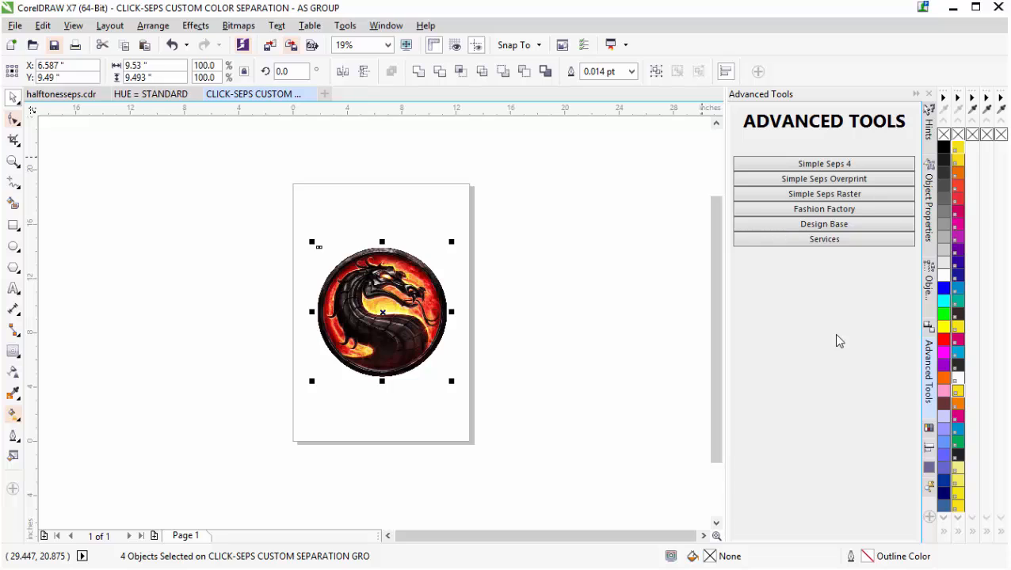
click(817, 164)
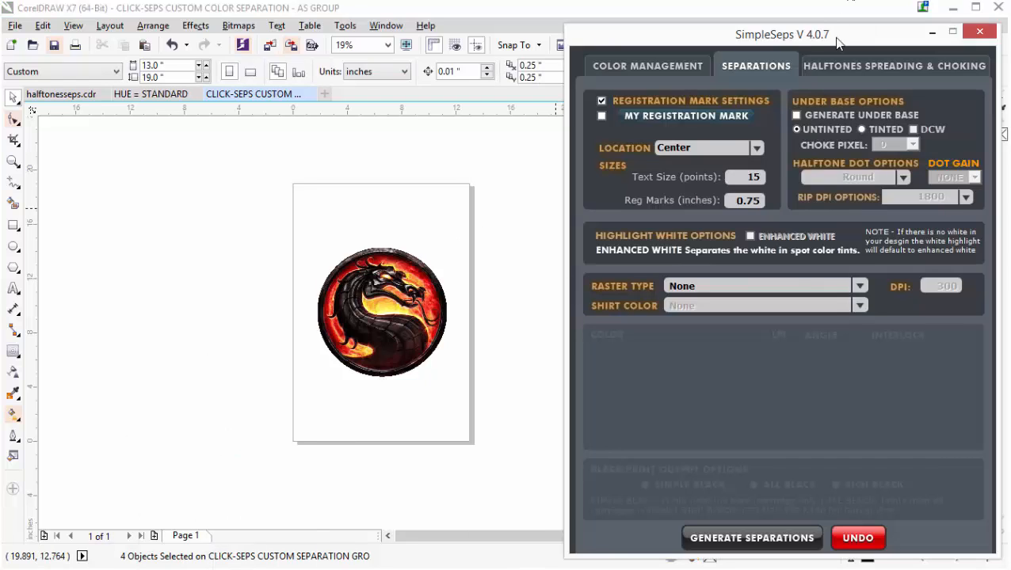
drag(833, 38, 805, 39)
click(604, 69)
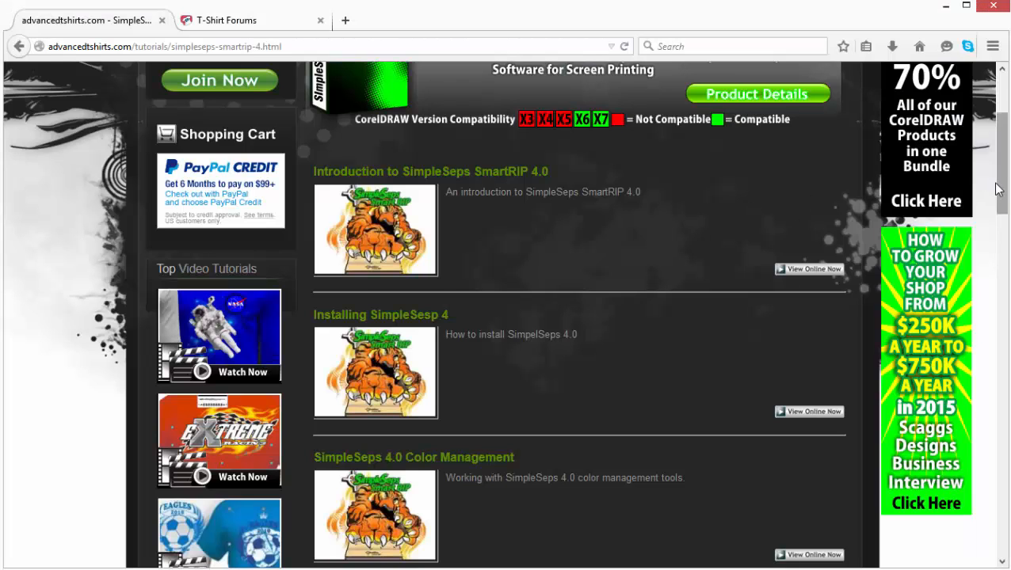
- Look through the SimpleSeps SmartRIP 4.0 video tutorials page on AdvancedTshirts.com, including its site sections and tutorial list
scroll(997, 188, up, 3)
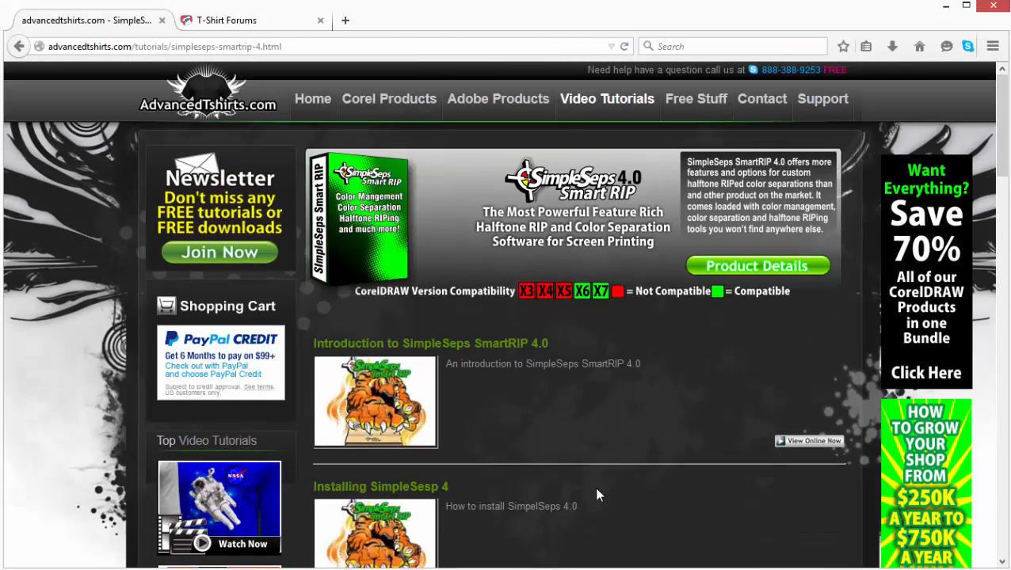
mouse_move(614, 107)
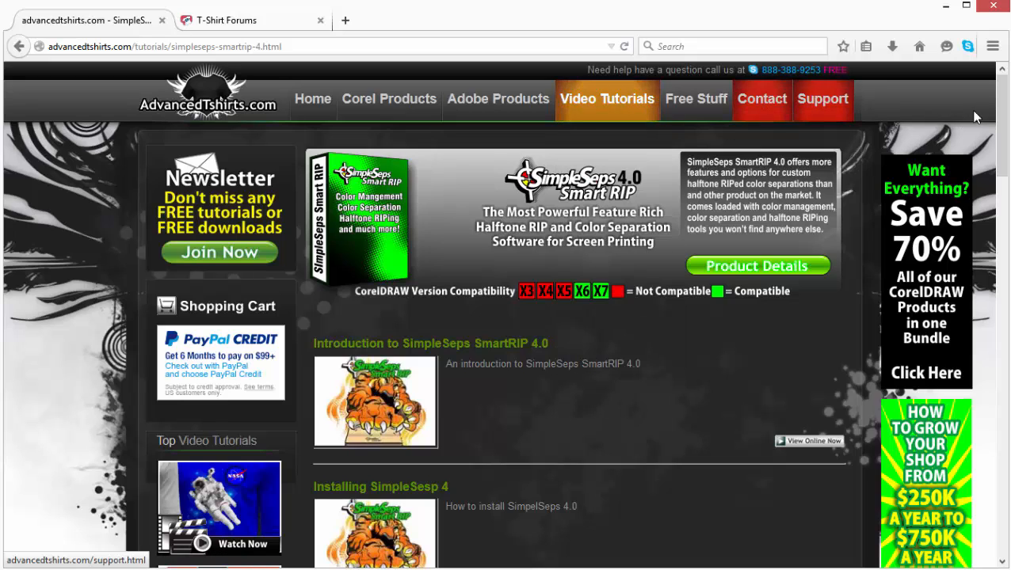
drag(1002, 106, 1004, 146)
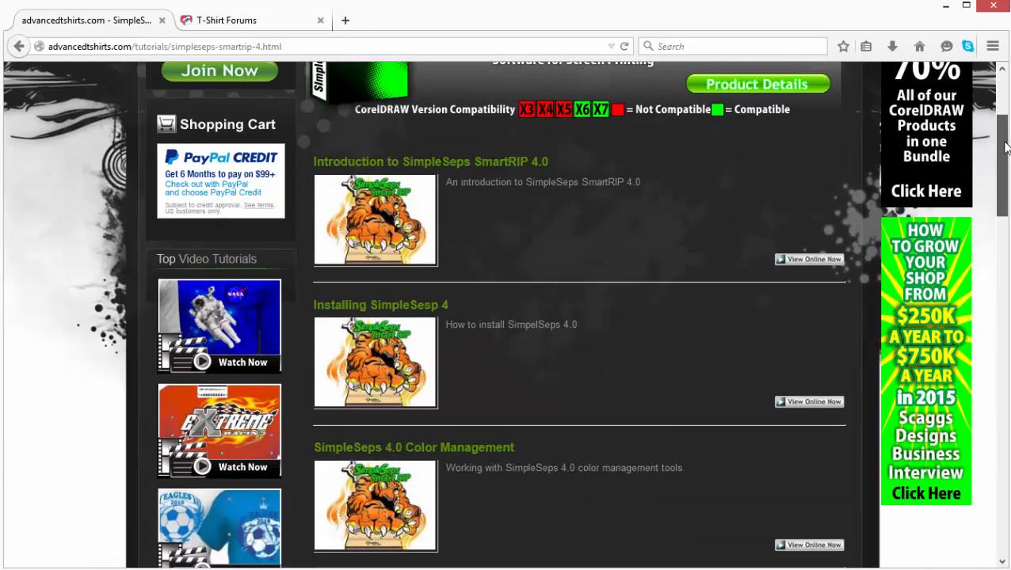
- Return to CorelDRAW, select all five dragon separation objects and create a SimpleSeps color palette from the selection
drag(1005, 147, 1003, 107)
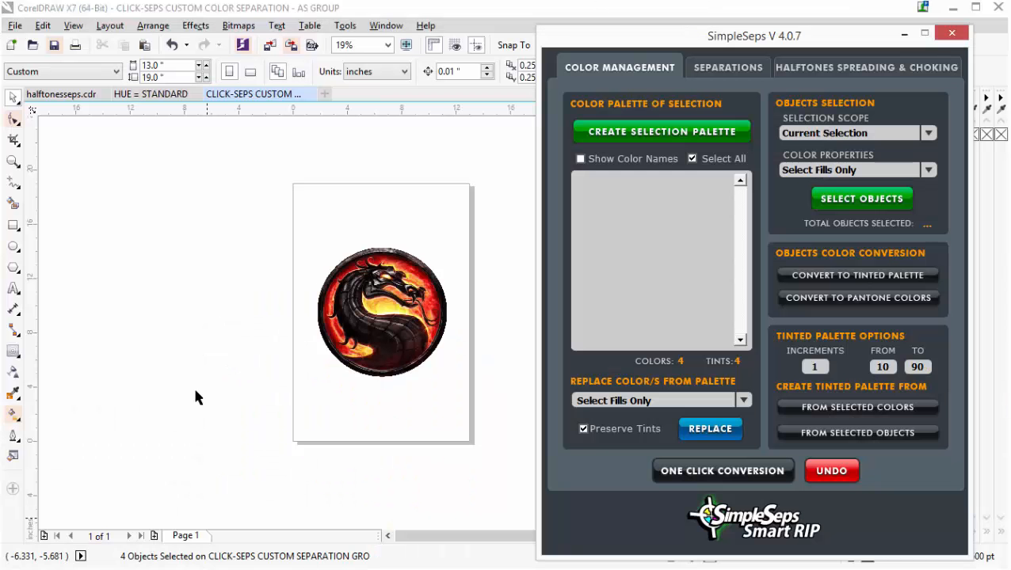
click(456, 266)
drag(484, 189, 129, 439)
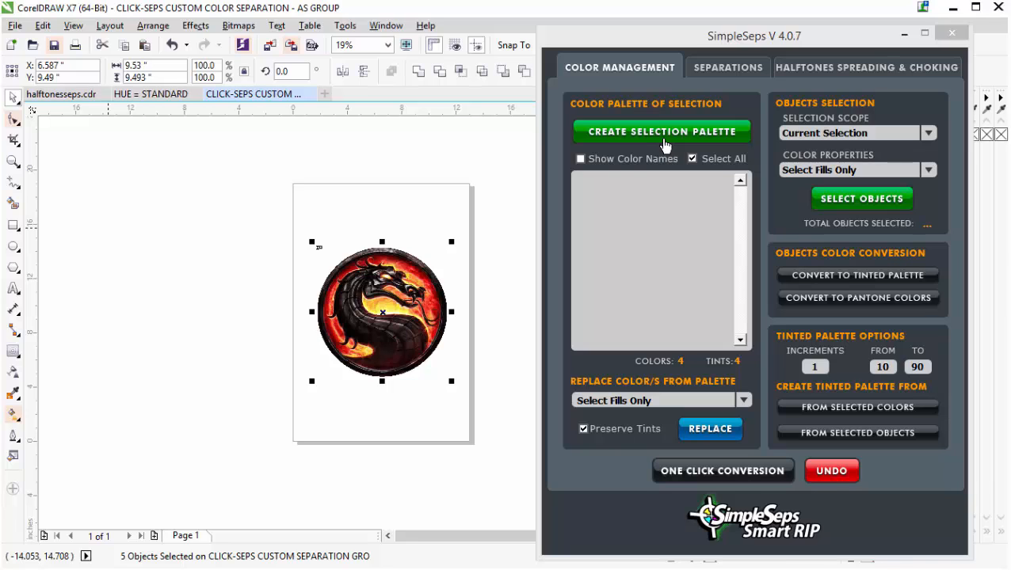
click(655, 136)
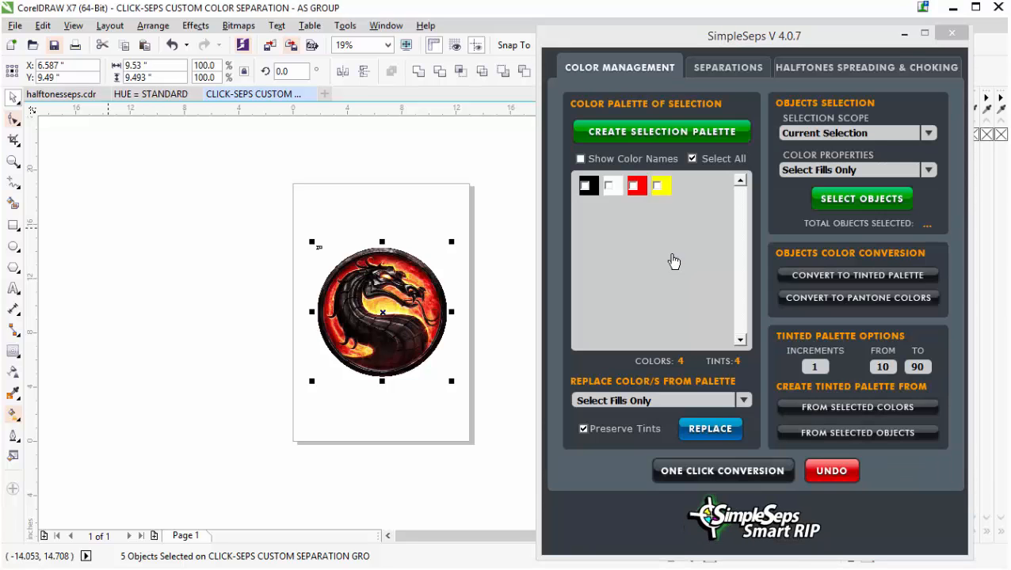
- Select all colors of the selection palette and run One Click Conversion on the dragon objects
click(692, 159)
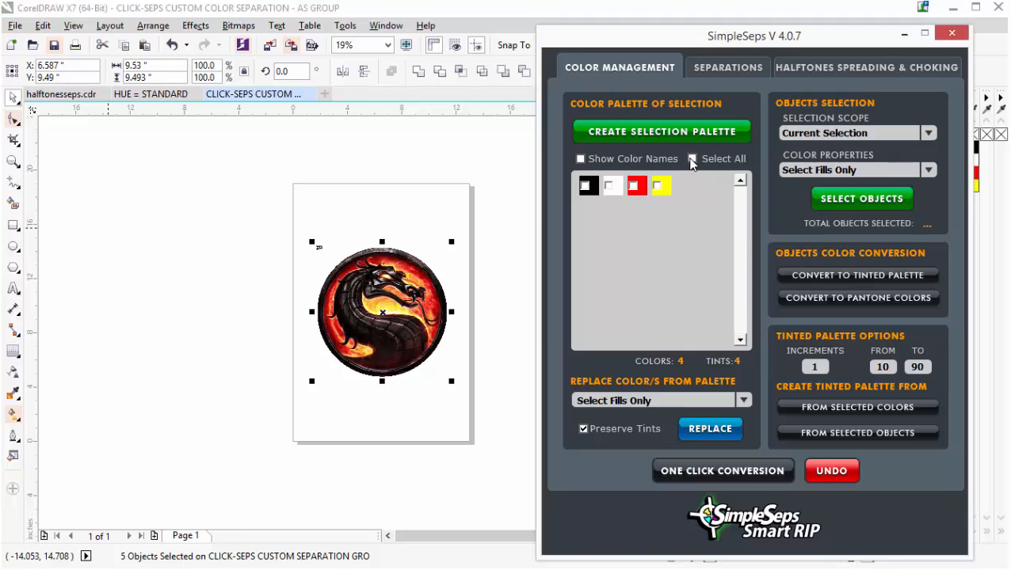
click(692, 159)
click(736, 474)
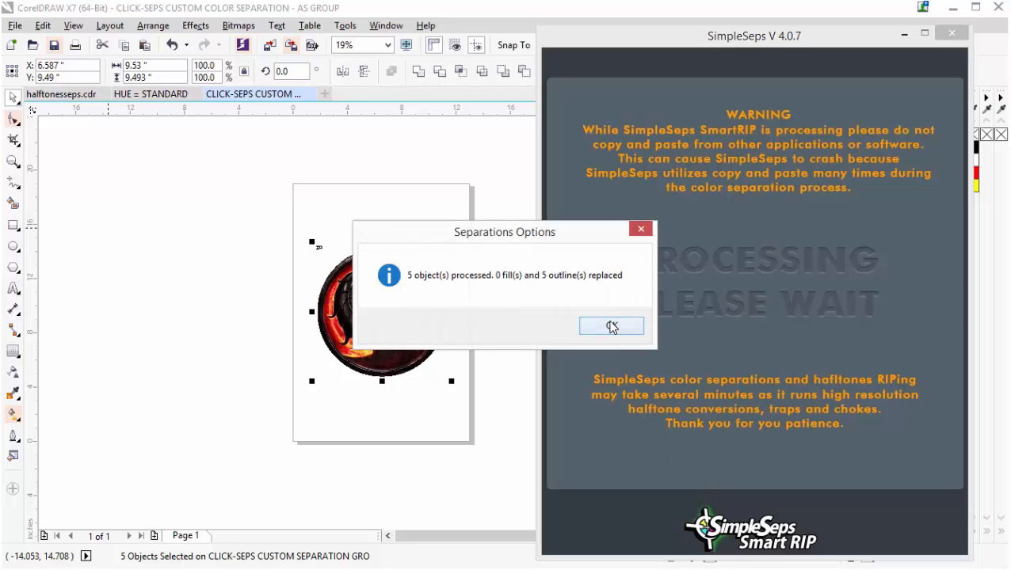
click(611, 327)
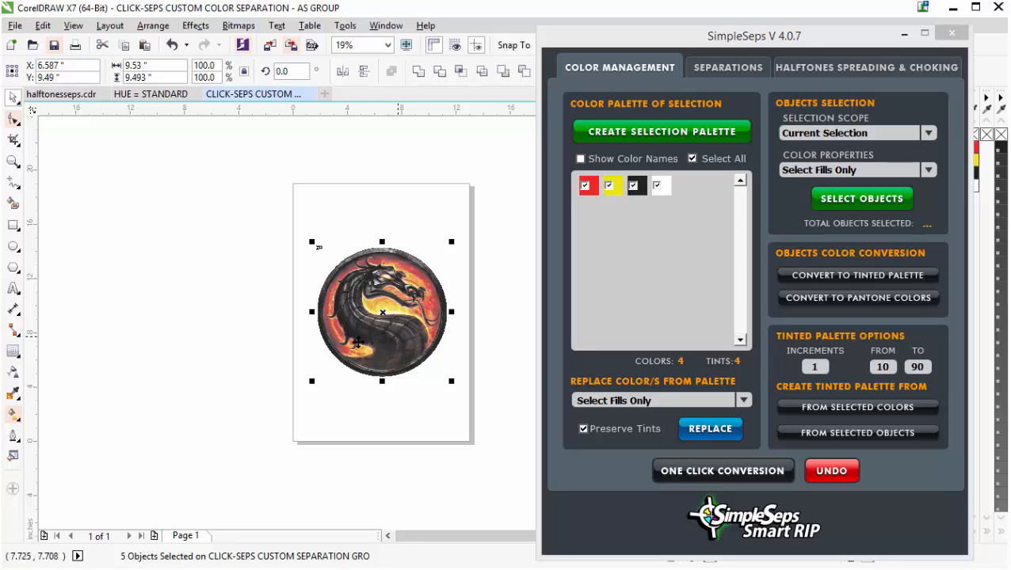
- Show the SimpleSeps separations settings and set the raster type to HalfTones
click(737, 68)
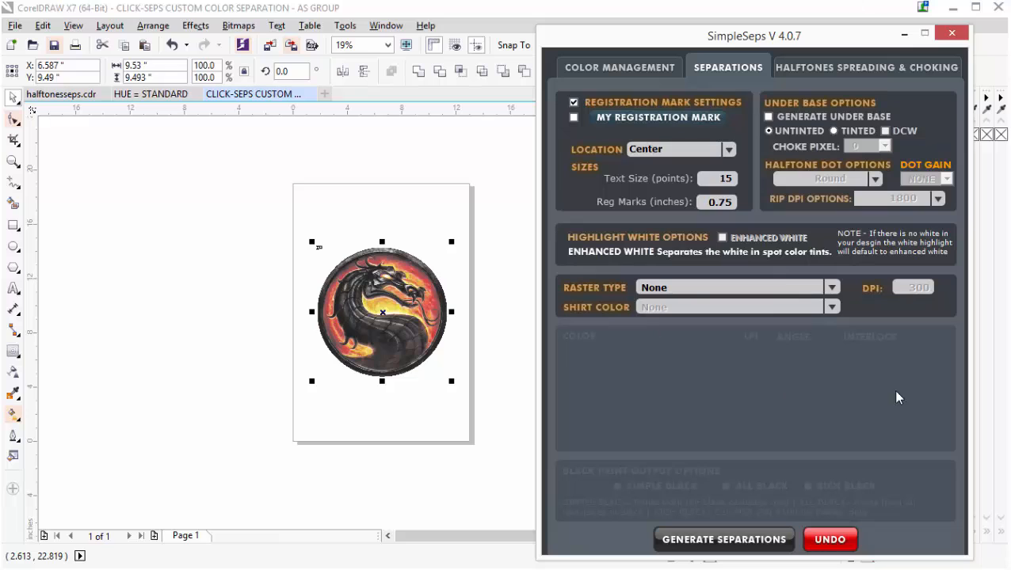
click(832, 288)
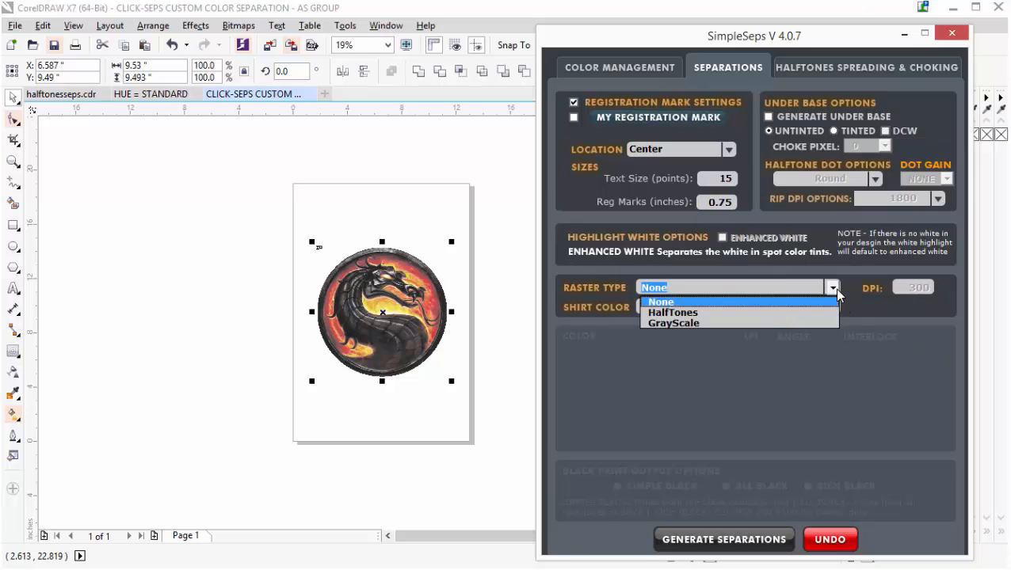
click(761, 313)
click(760, 313)
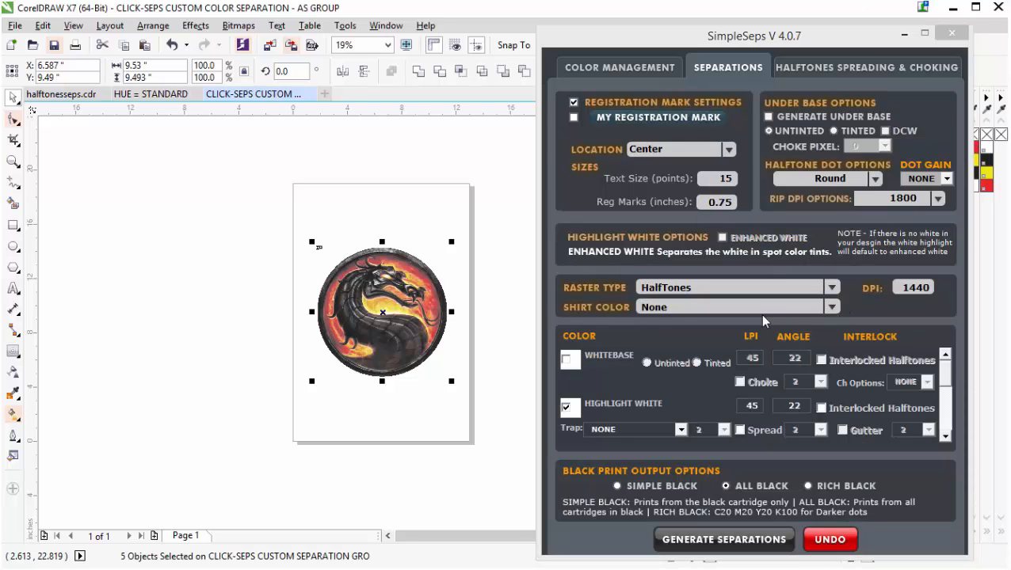
- Look through the dot gain choices and select 1800 as the RIP DPI
click(947, 180)
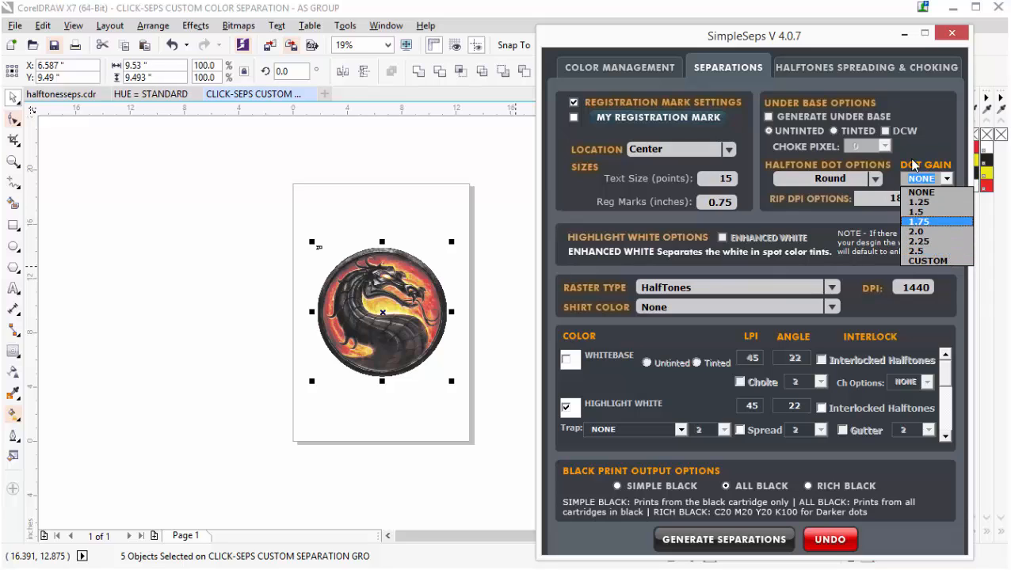
click(929, 145)
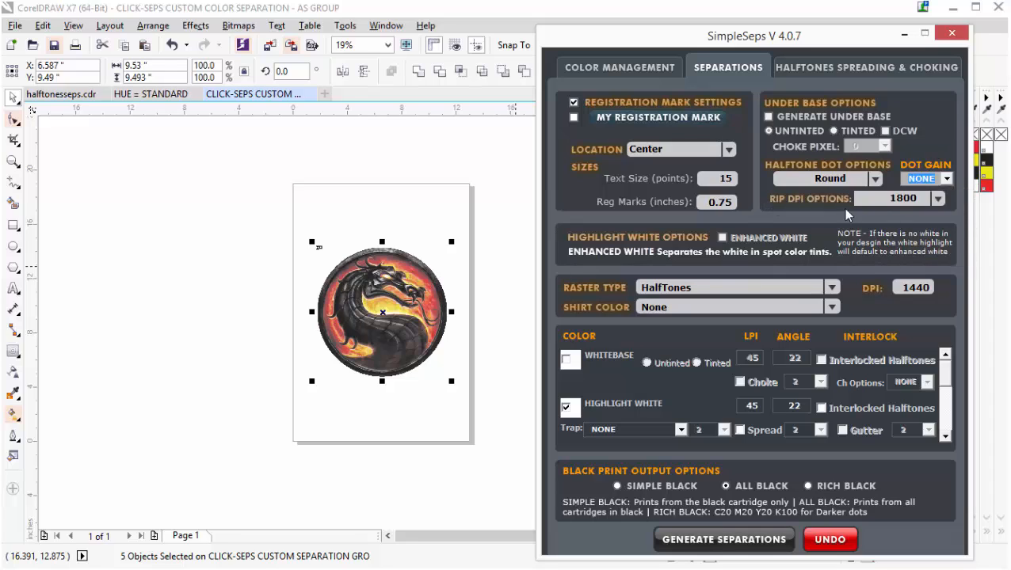
click(936, 201)
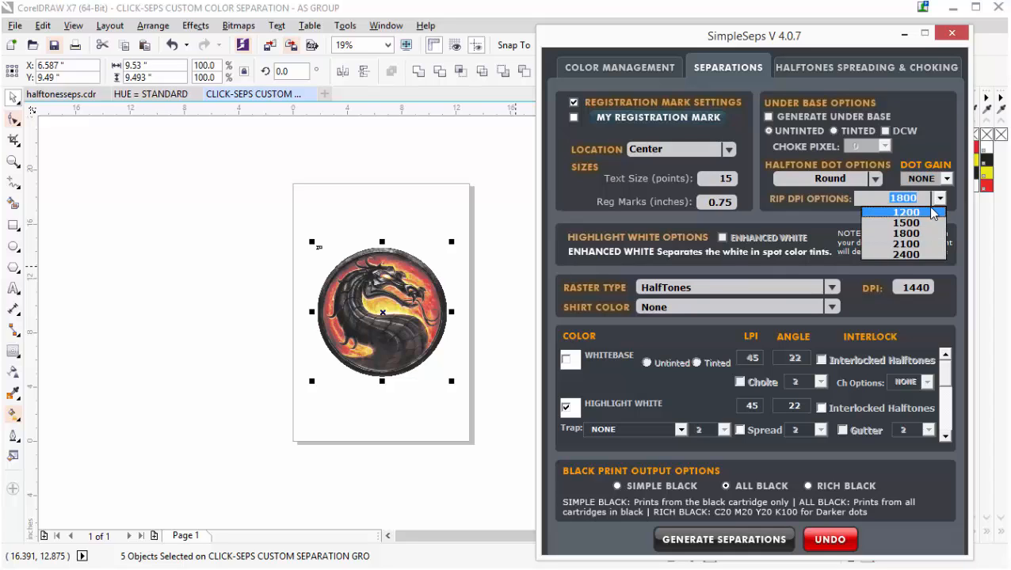
click(928, 233)
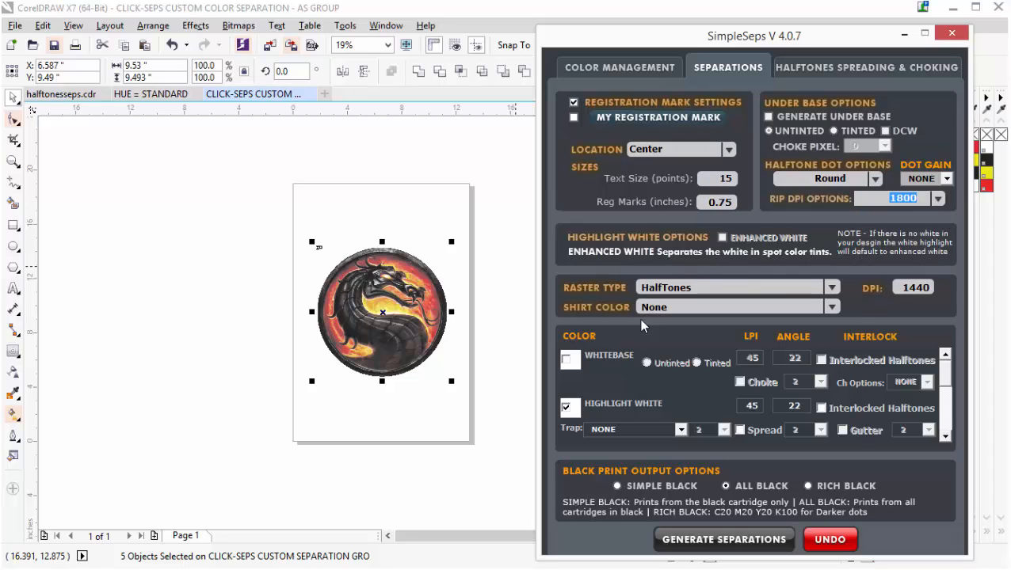
- Include the white base in the separations as Tinted, with a choke of 2
click(567, 362)
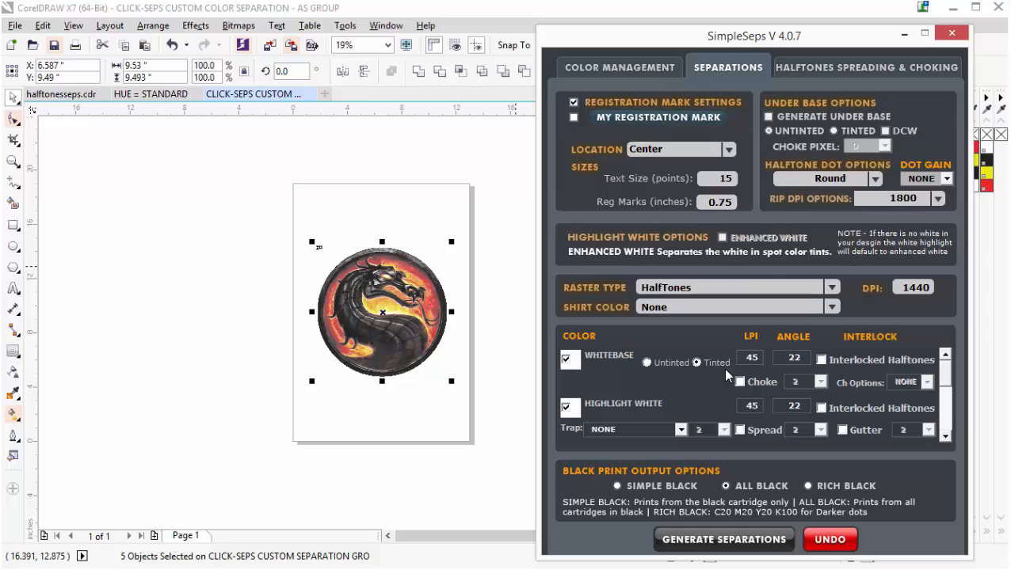
click(696, 363)
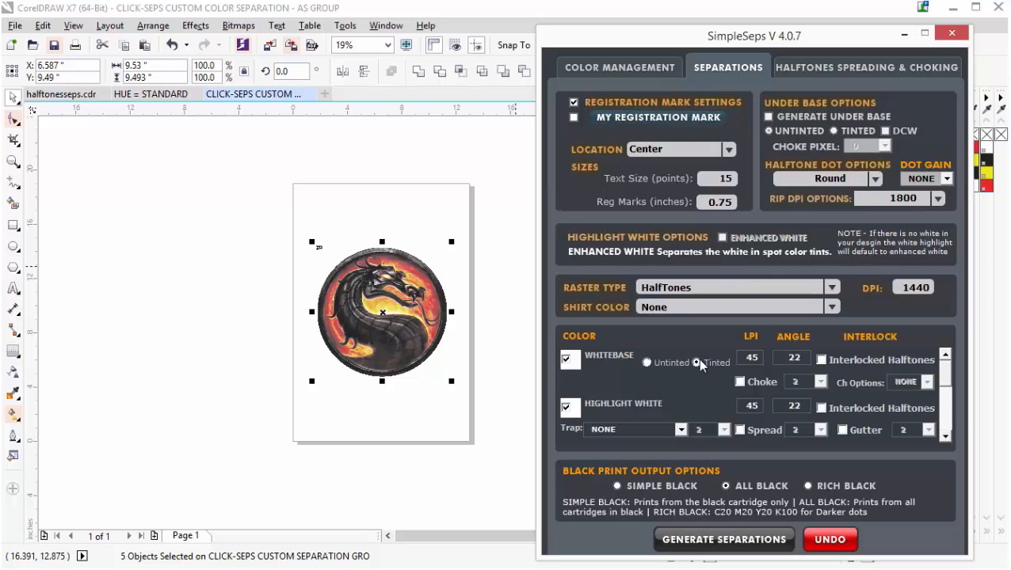
click(740, 382)
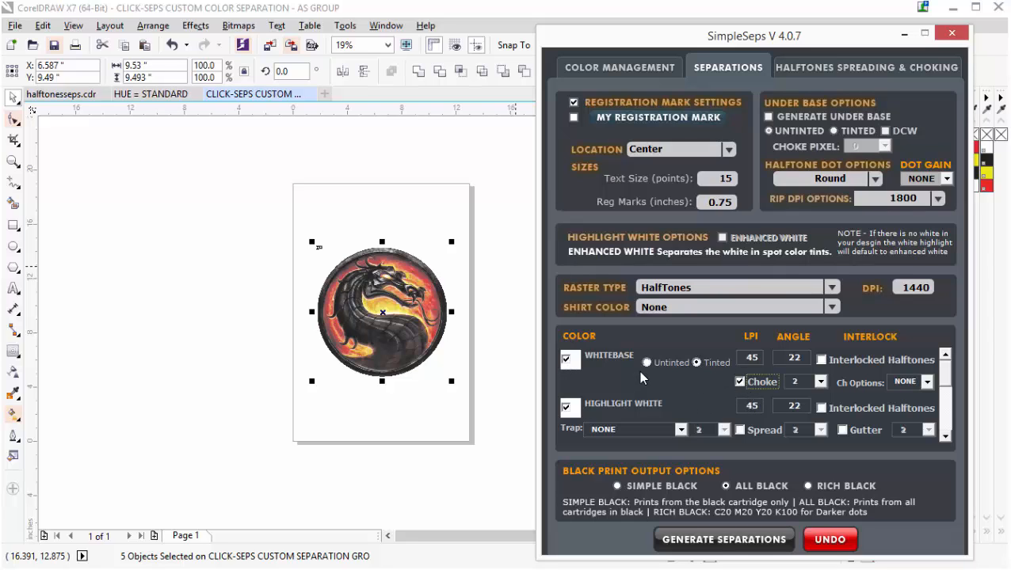
- Enable interlocked halftones for the white base and highlight white, and set both halftone angles to 67
click(821, 359)
click(821, 409)
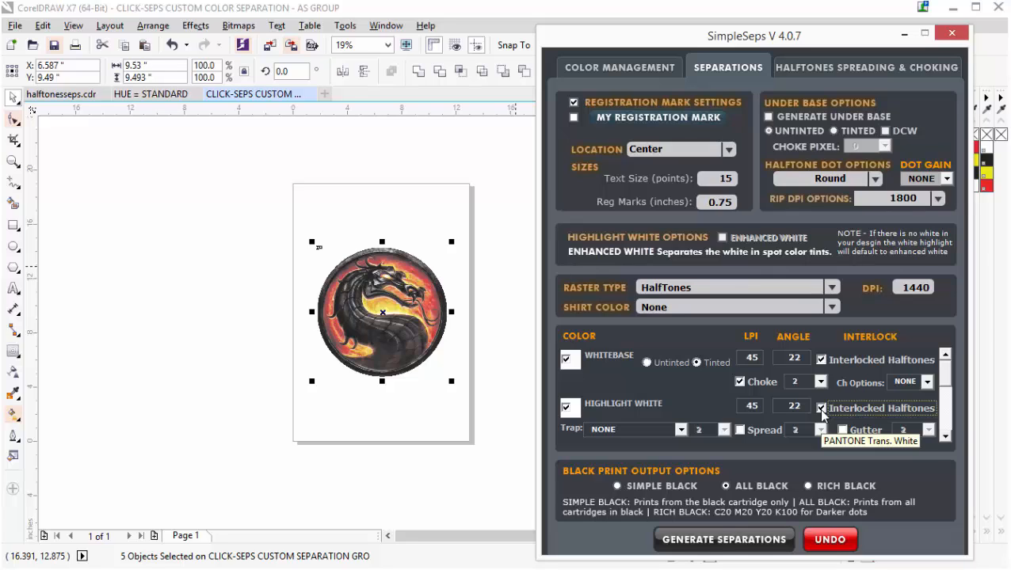
double_click(801, 361)
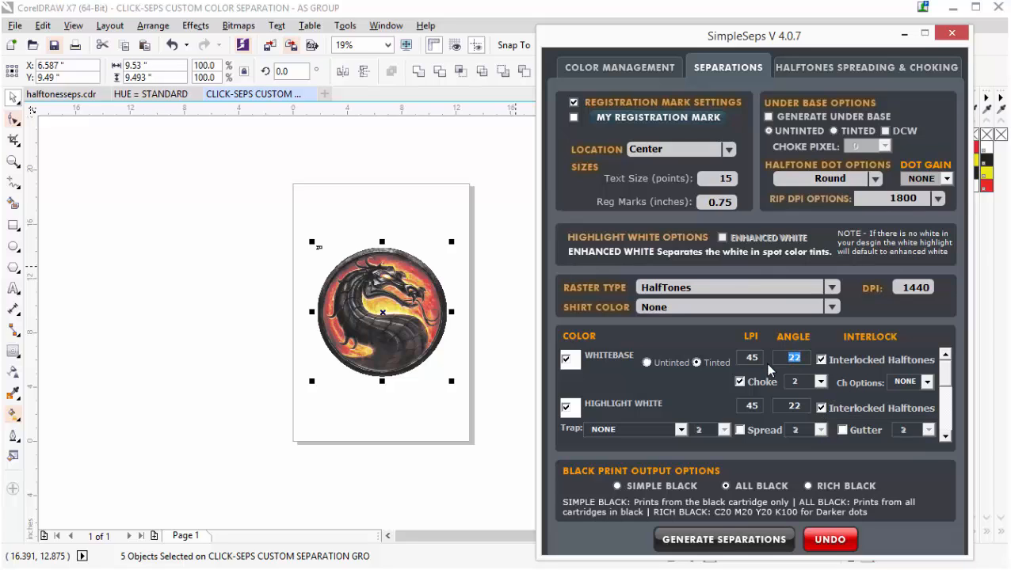
text(67)
double_click(803, 409)
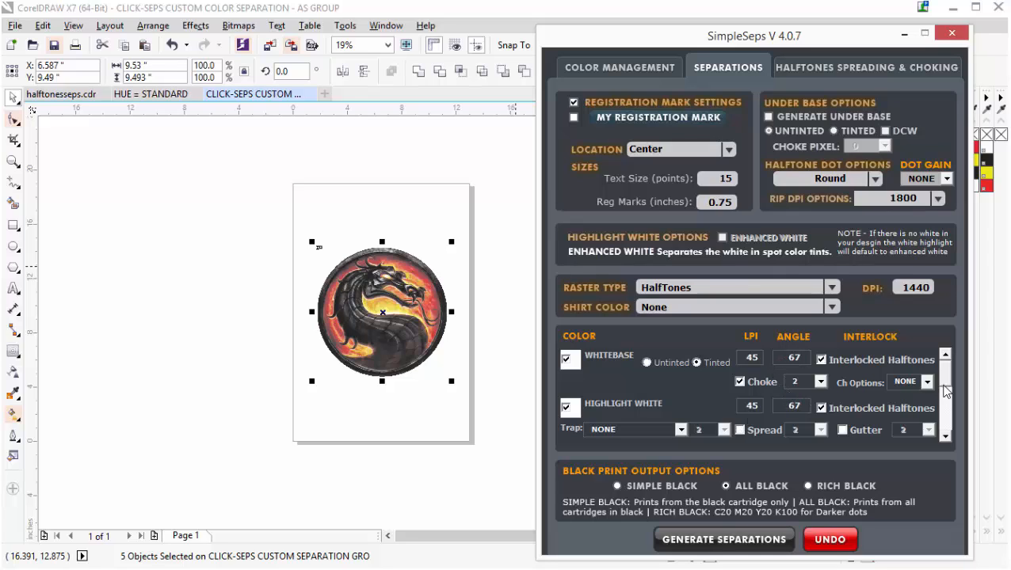
- Set the PANTONE Hexachrome Black C angle to 67 and enable interlocked halftones for PANTONE 3945 C
scroll(949, 380, down, 3)
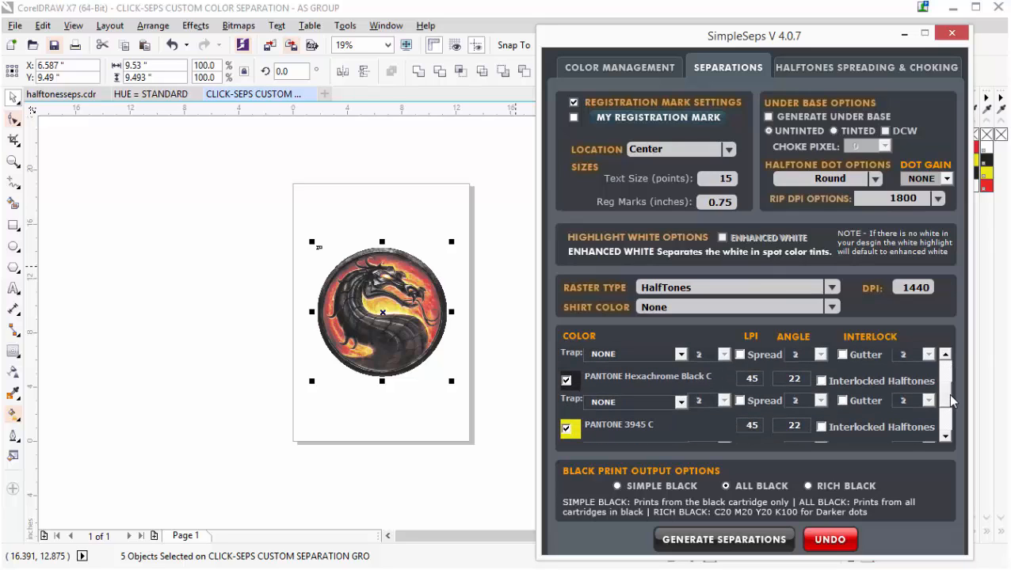
double_click(805, 378)
text(67)
click(821, 428)
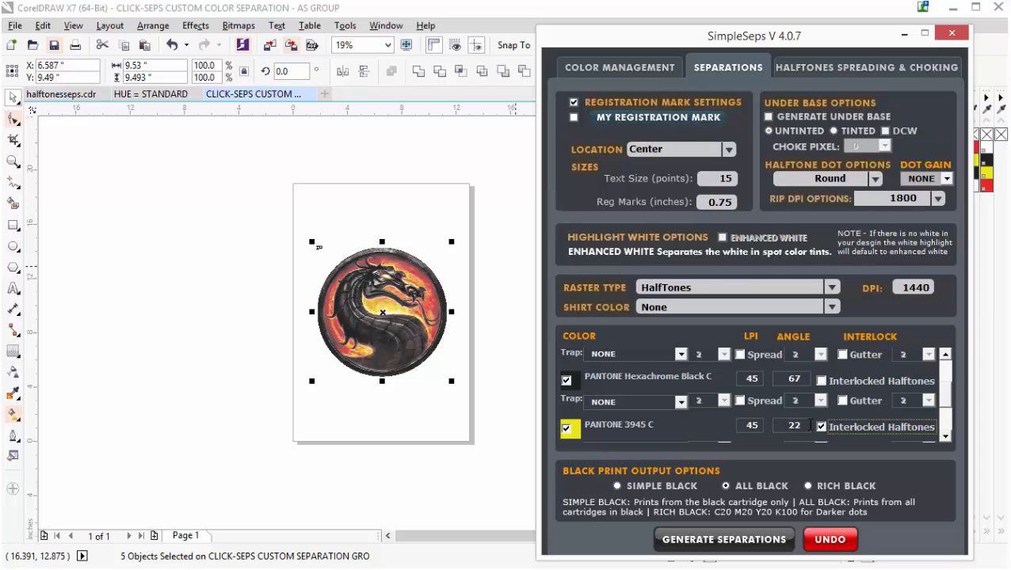
- Generate the halftone separations and inspect the dragon's black halftone bitmap up close on the Halftone Preview page
scroll(921, 410, down, 3)
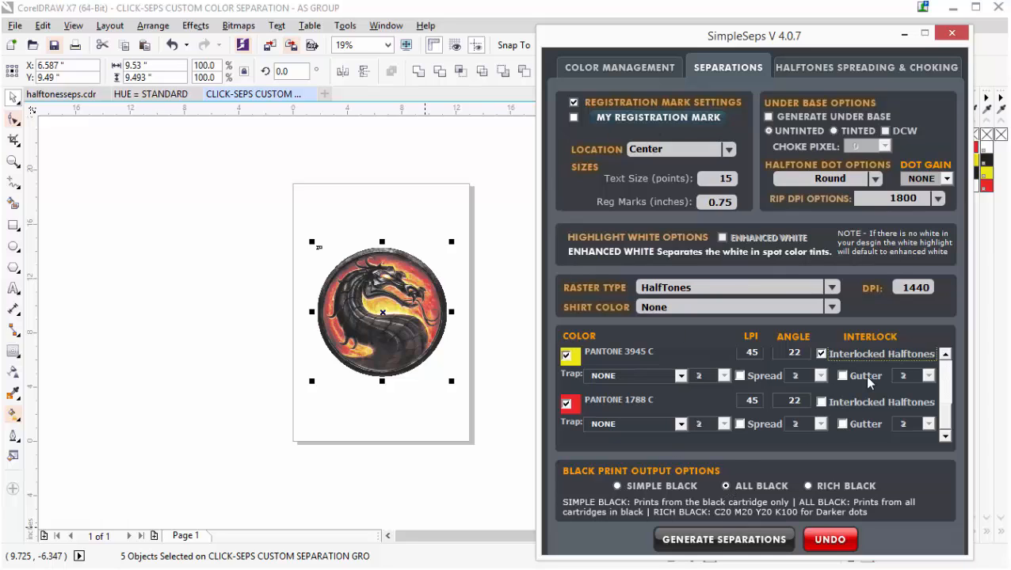
click(731, 541)
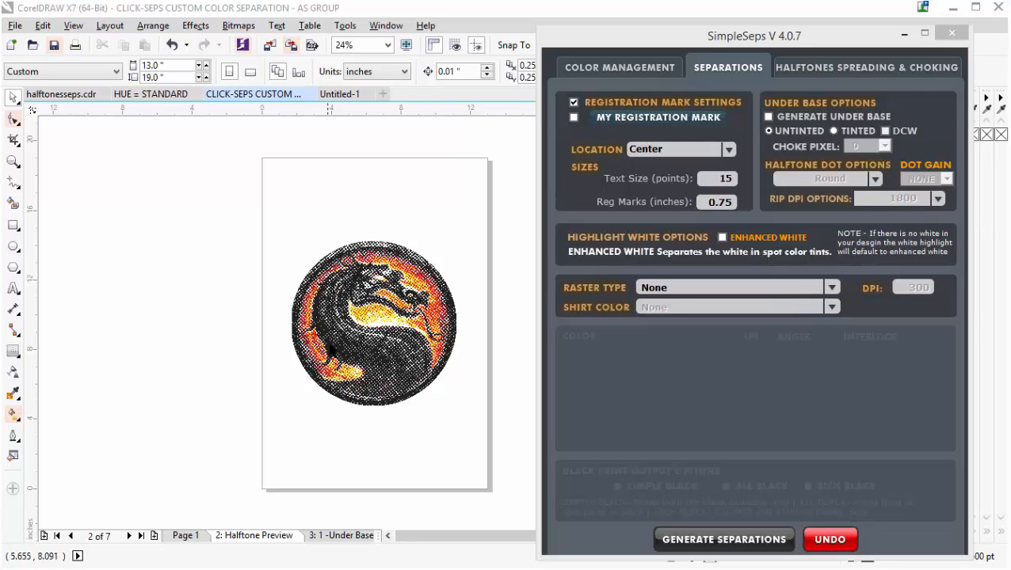
click(368, 336)
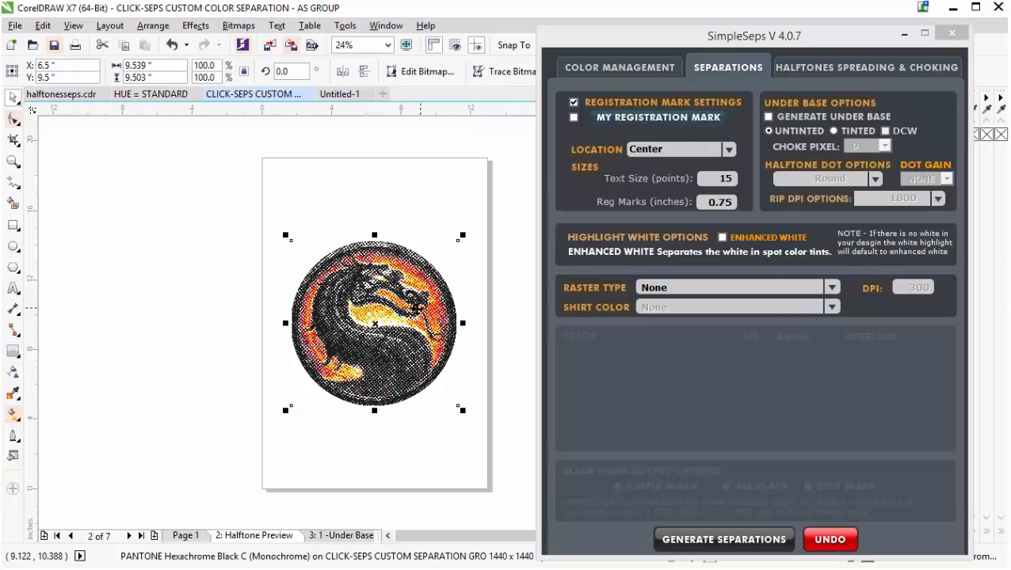
scroll(413, 303, up, 2)
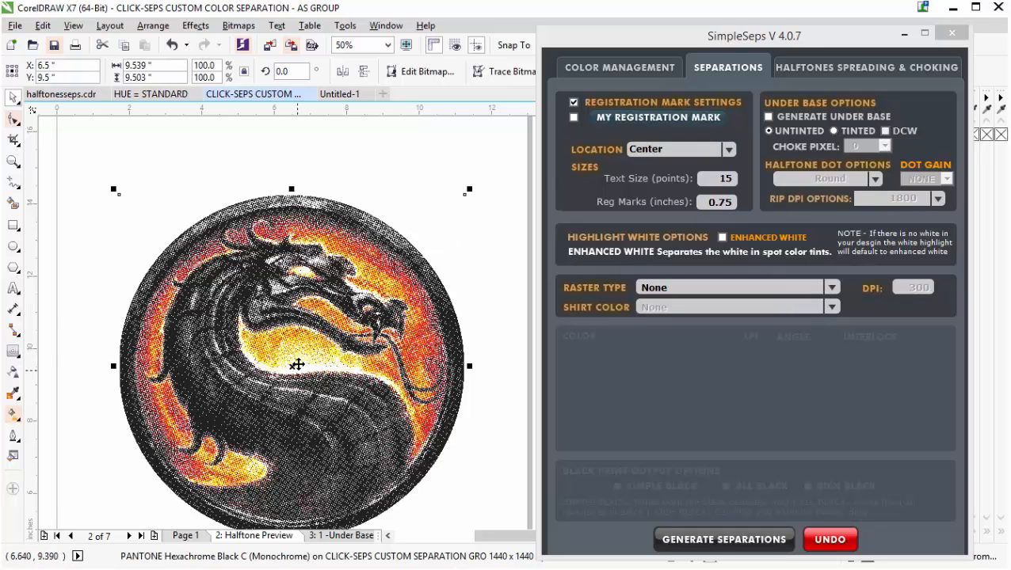
- Minimize SimpleSeps, show the Object Manager and recolor the PANTONE Hexachrome Black halftone bitmap's outline to RGB black (#000000)
click(905, 34)
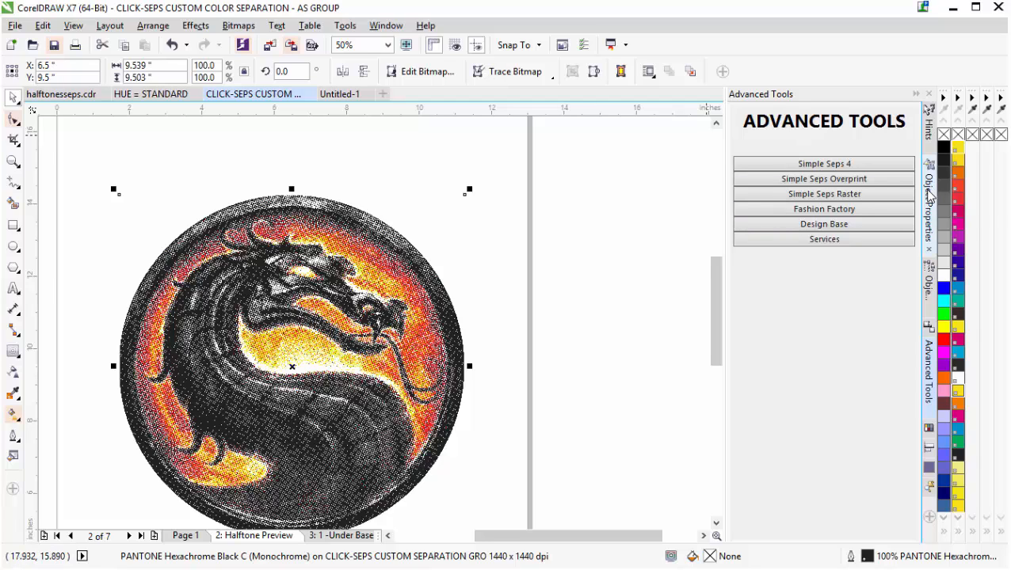
click(928, 289)
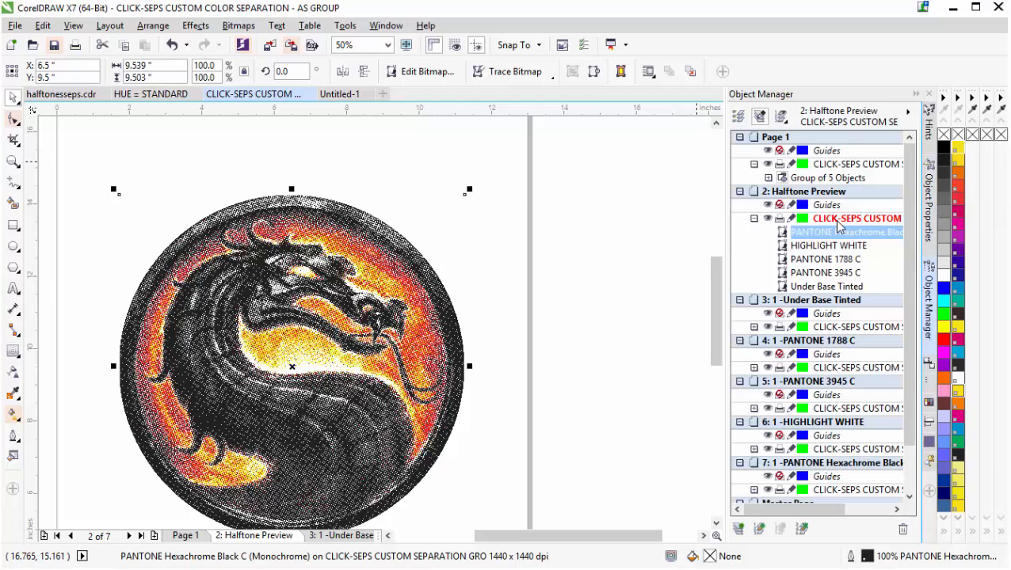
right_click(943, 149)
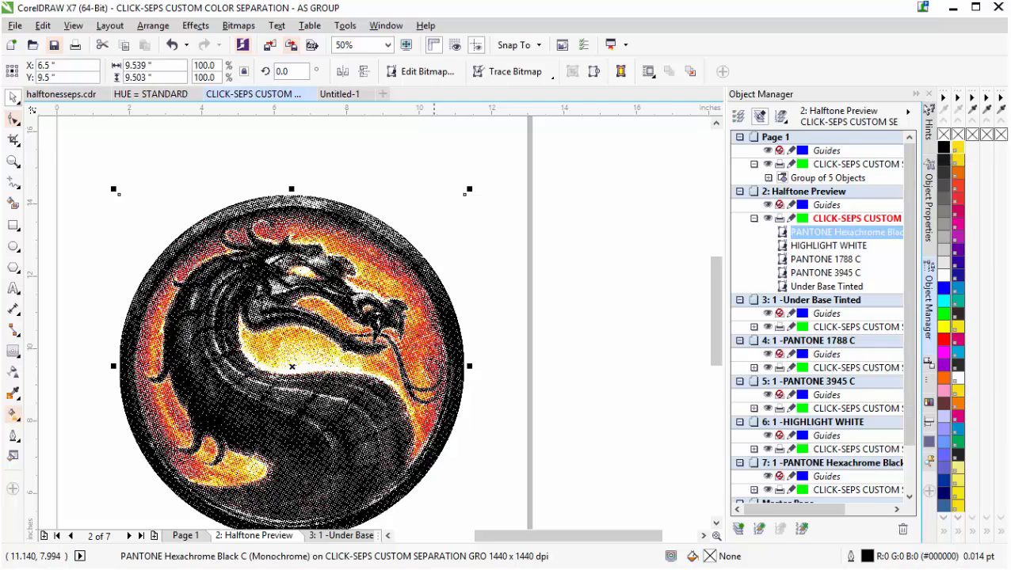
- Set the PANTONE 1788 C halftone bitmap's outline color to RGB red (#FF0000) with no fill
click(832, 260)
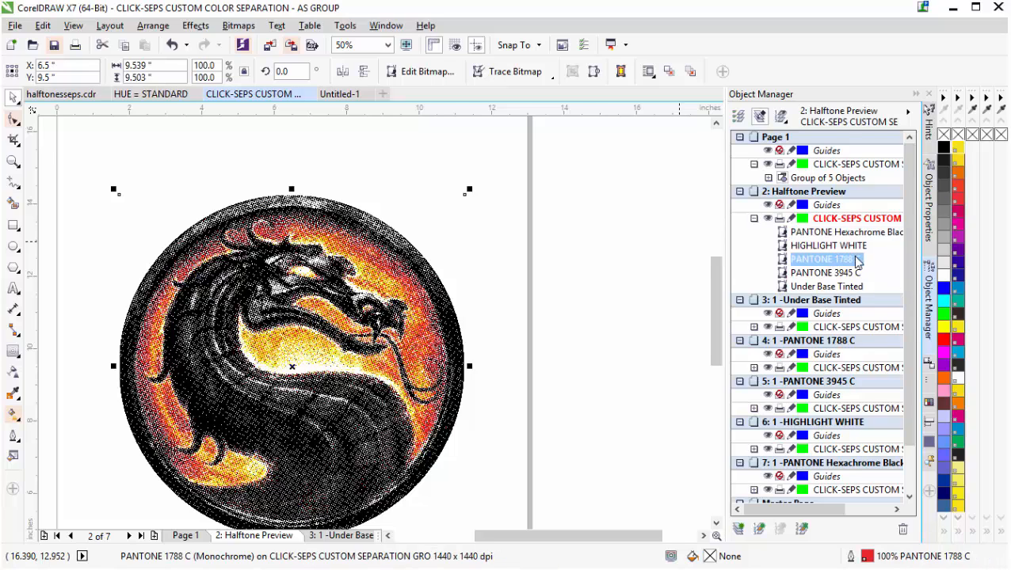
click(944, 346)
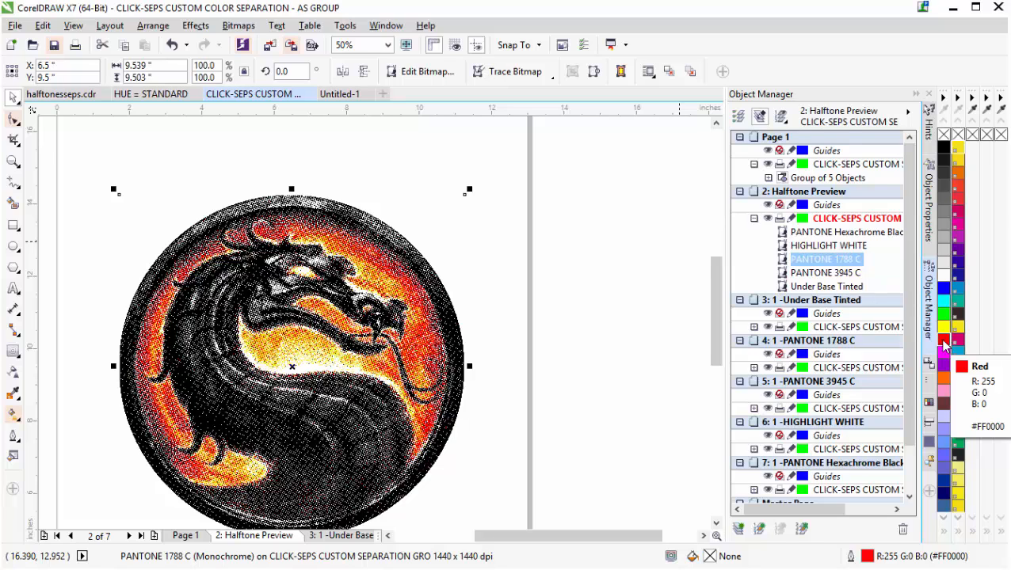
click(944, 346)
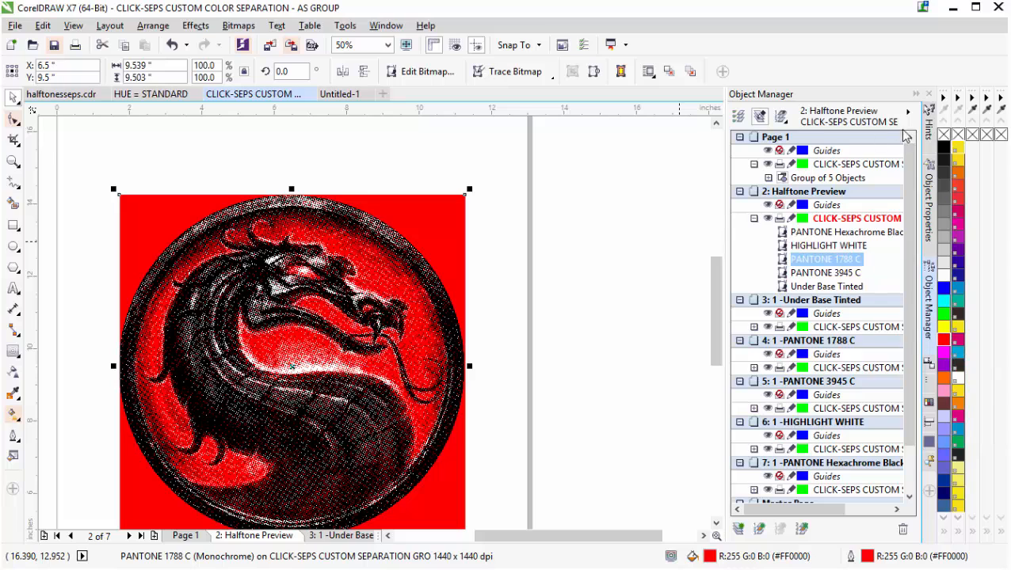
click(944, 135)
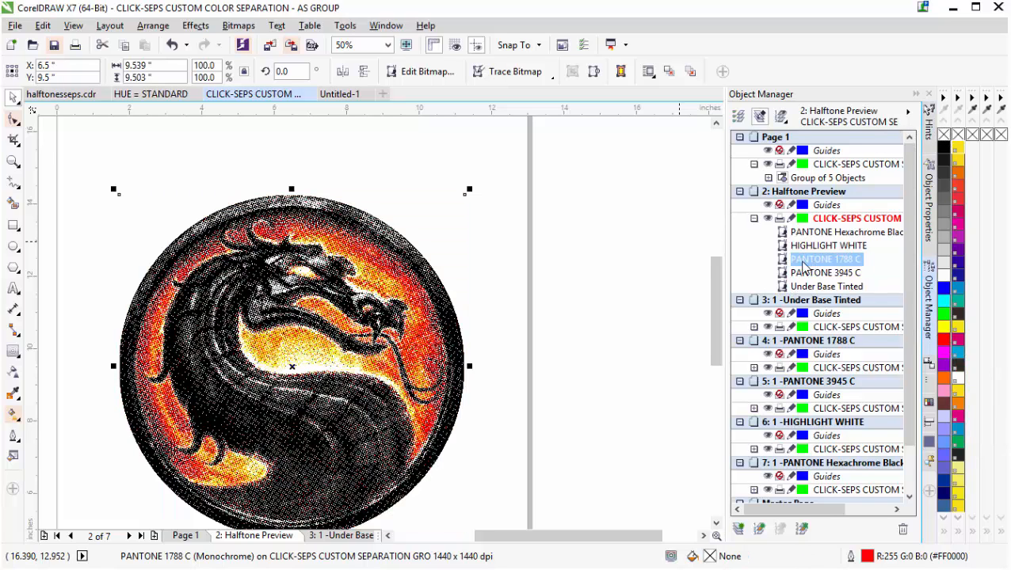
- Set the PANTONE 3945 C halftone bitmap's outline color to RGB yellow (#FFFF00) and view the whole preview page
click(803, 275)
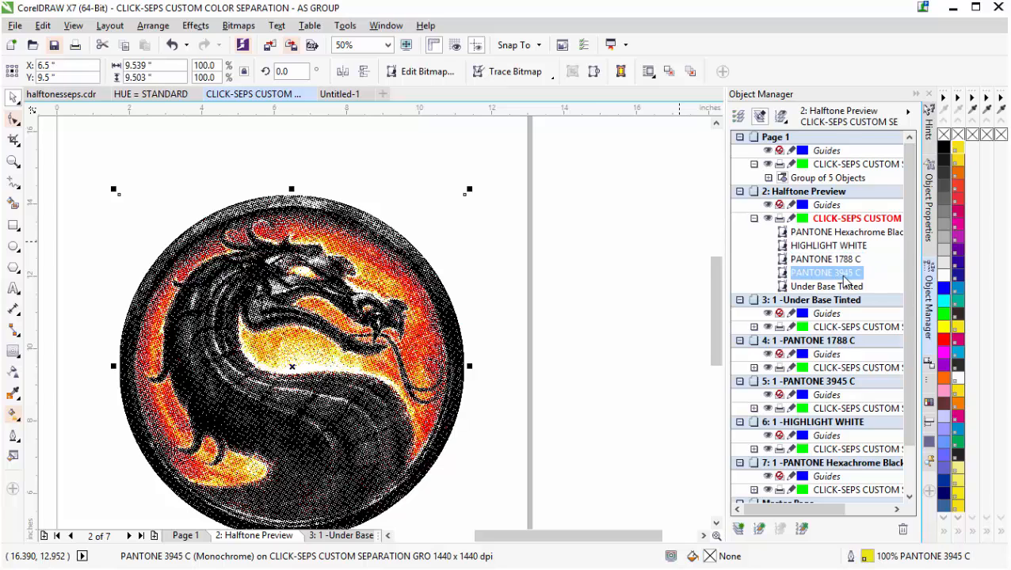
right_click(946, 332)
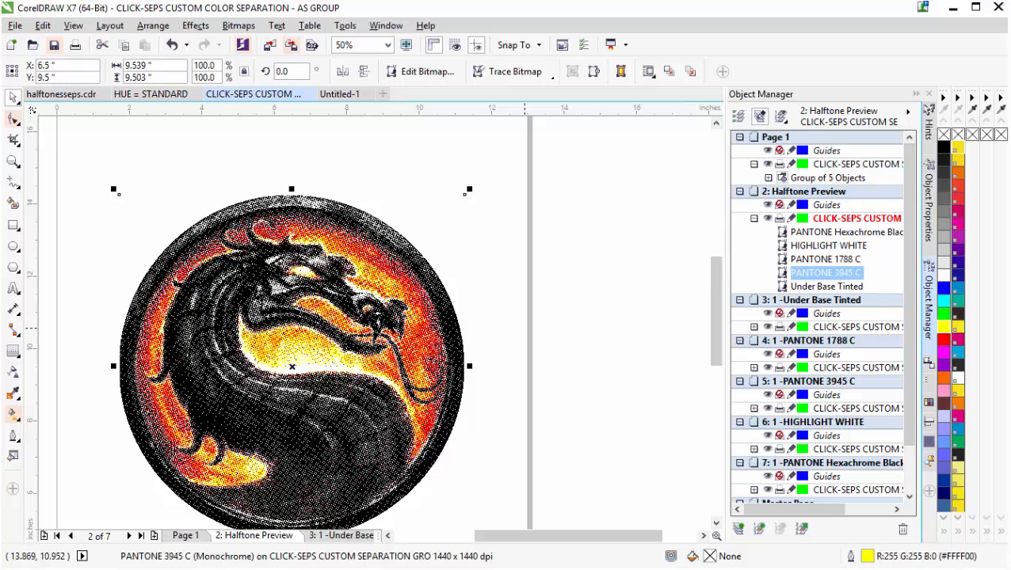
key(F3)
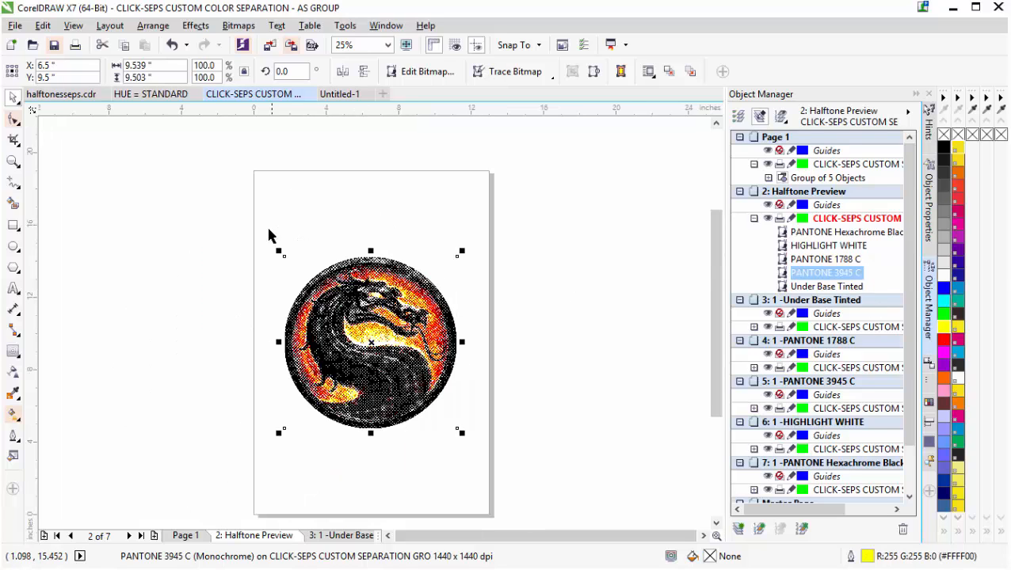
- Convert all five halftone bitmaps on the Halftone Preview page into one 300 dpi RGB Color (24-bit) bitmap with a transparent background
key(ctrl+a)
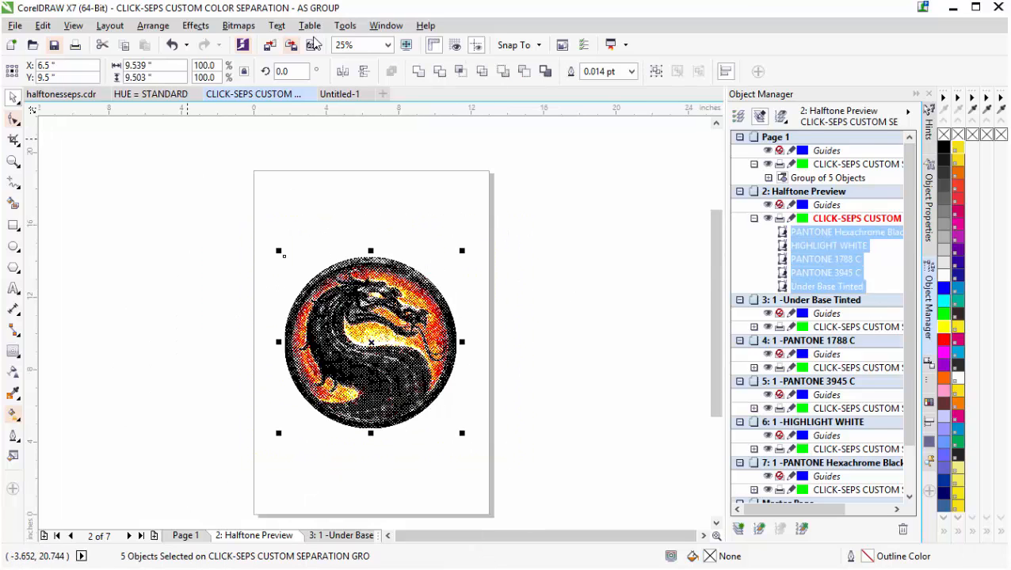
click(240, 26)
click(262, 42)
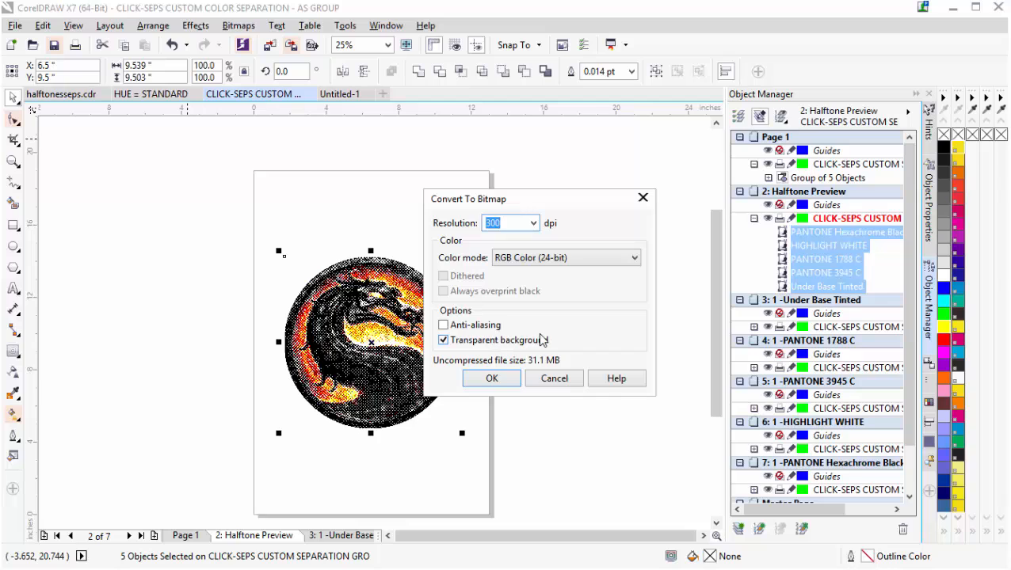
click(495, 379)
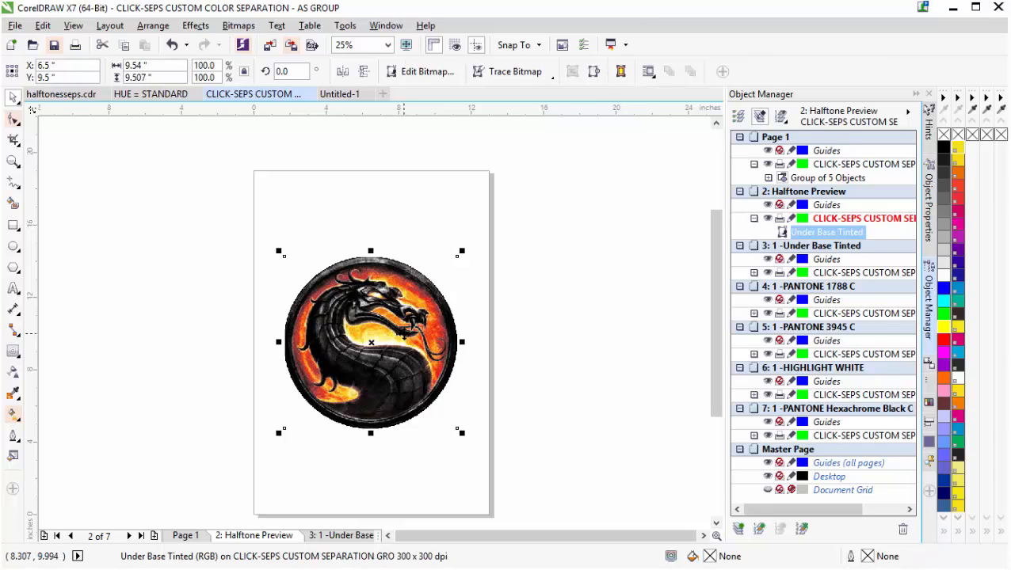
- Apply a Gaussian Blur with a 1.0 pixel radius to the converted dragon bitmap
scroll(375, 321, up, 1)
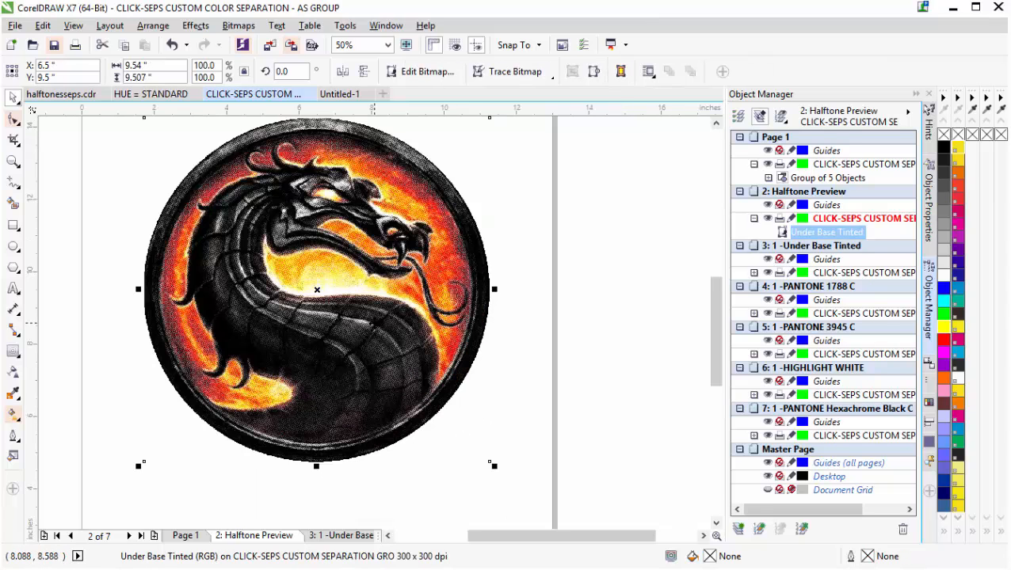
click(237, 26)
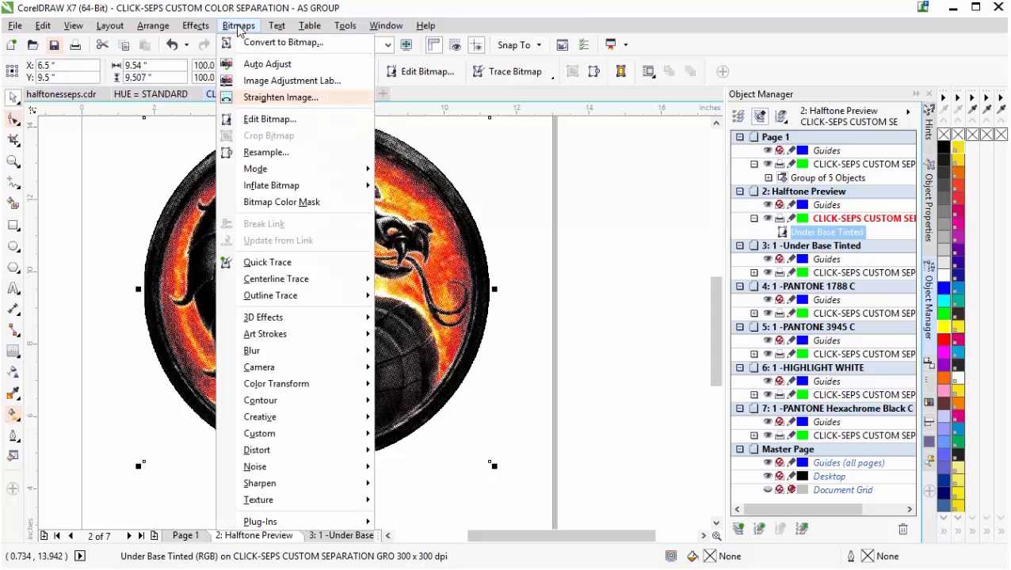
mouse_move(323, 351)
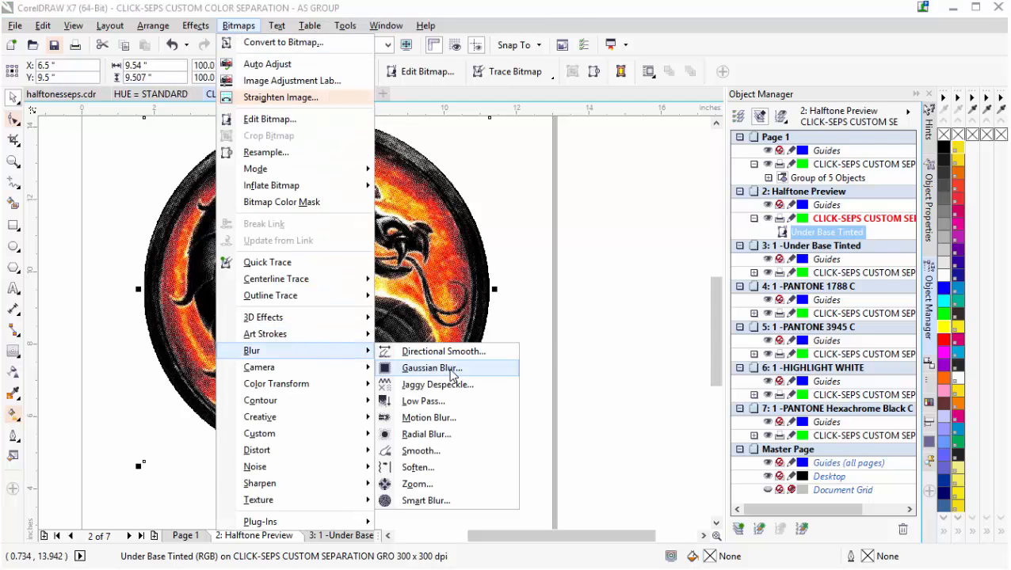
click(449, 370)
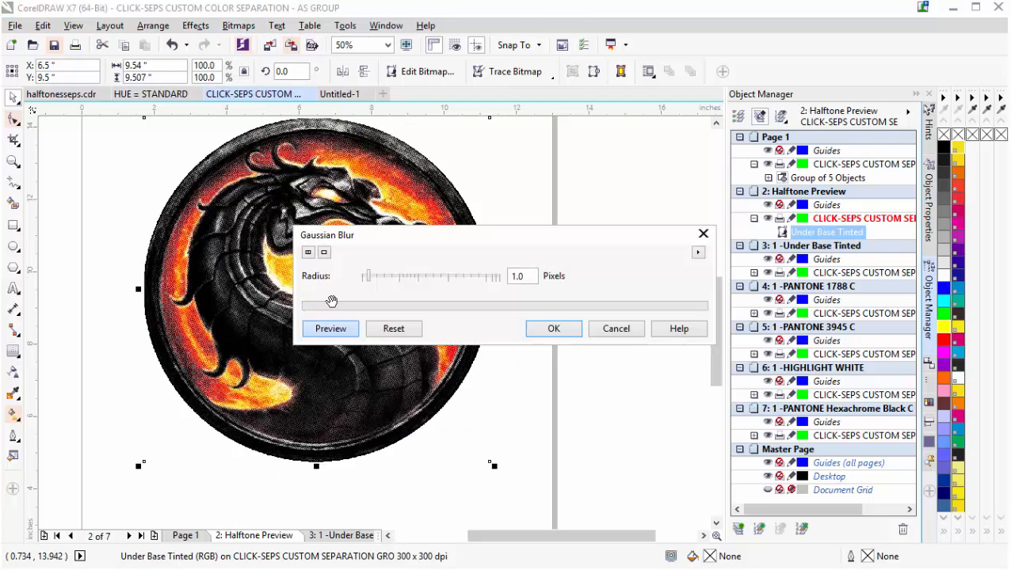
click(554, 329)
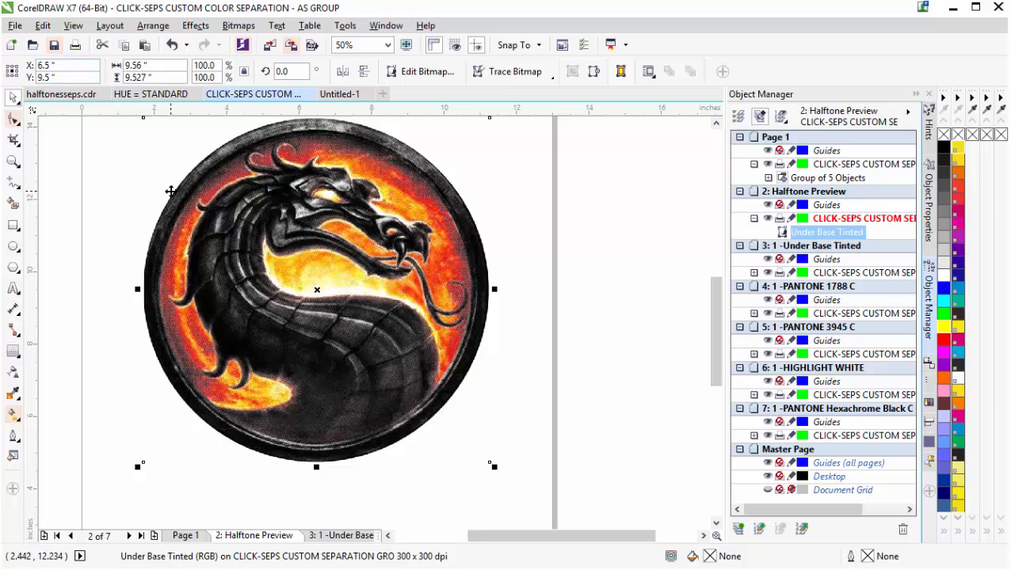
- Copy the blurred dragon into halftonesseps.cdr and place it beside the original, above the second color bar, at about X 35.4", Y 18.5"
click(79, 95)
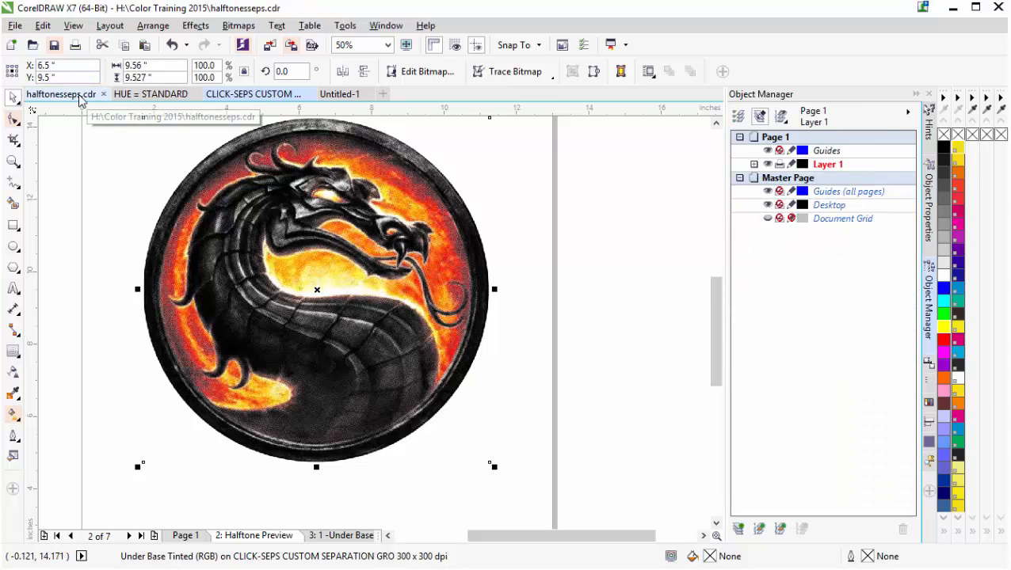
click(145, 46)
scroll(372, 324, down, 1)
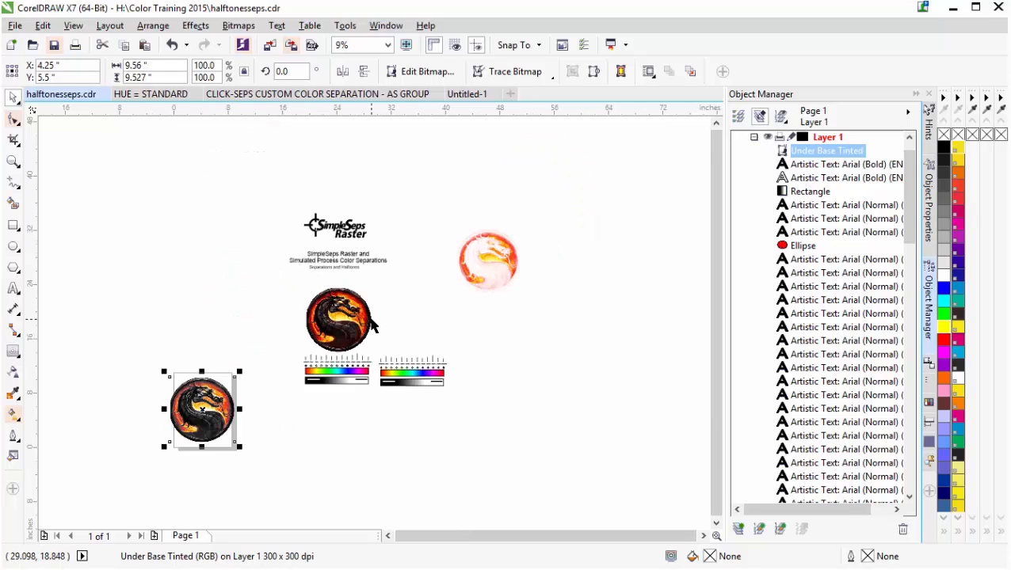
drag(237, 418, 448, 330)
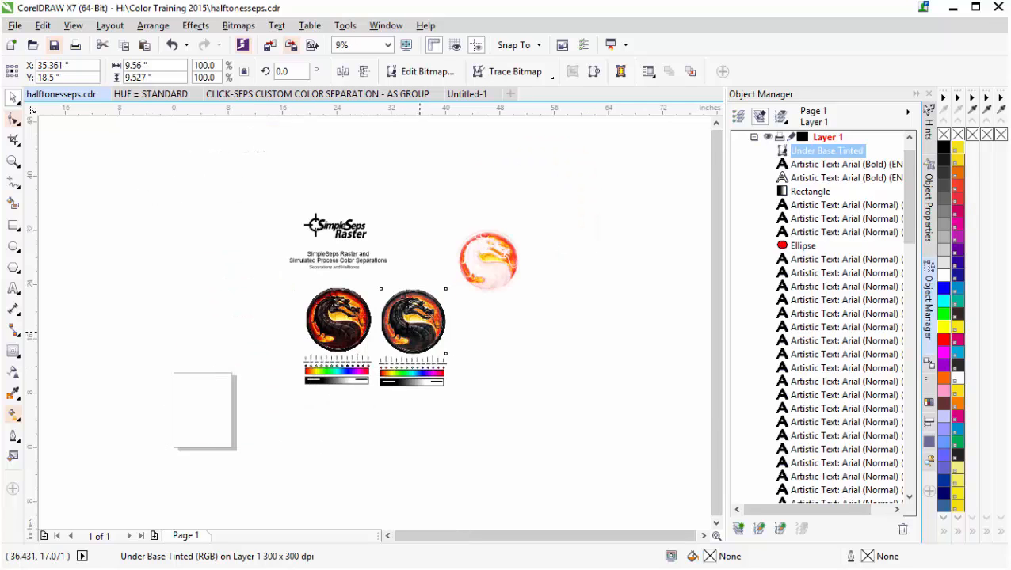
scroll(406, 324, up, 1)
scroll(361, 393, up, 1)
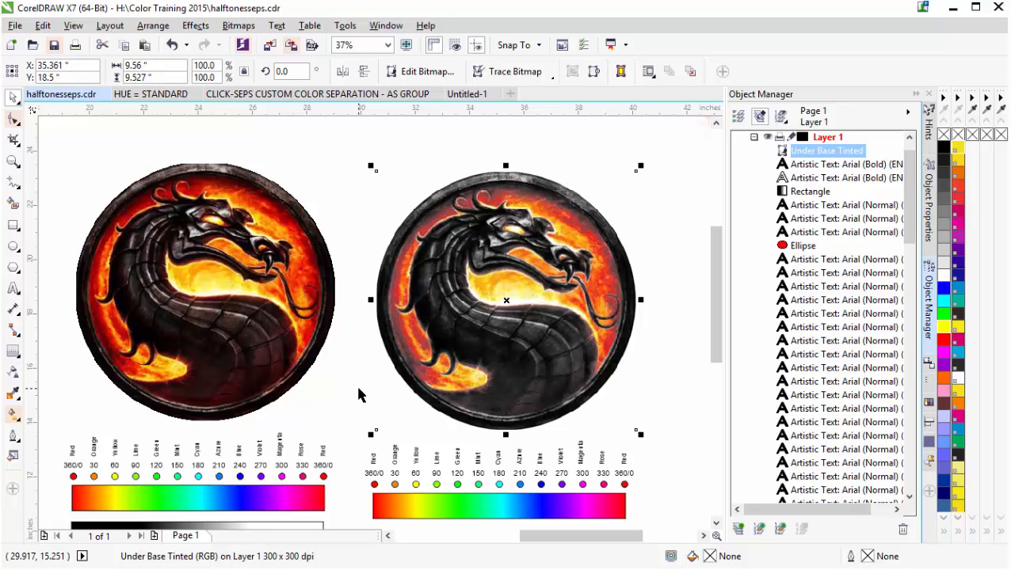
click(515, 251)
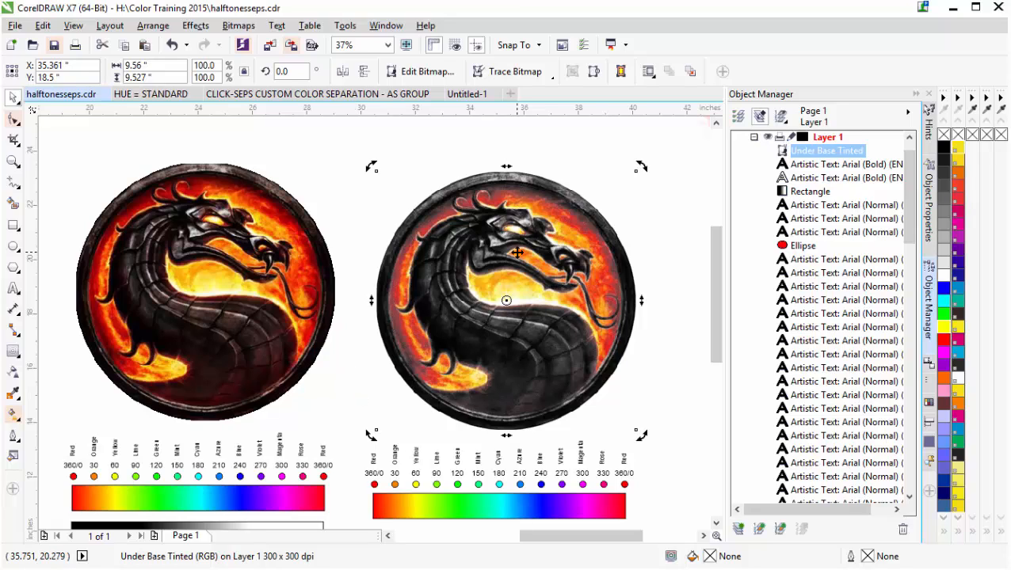
- Undo the blur and bitmap conversion in the CLICK-SEPS document, and examine the Under Base Tinted separation's halftone dots up close
click(414, 96)
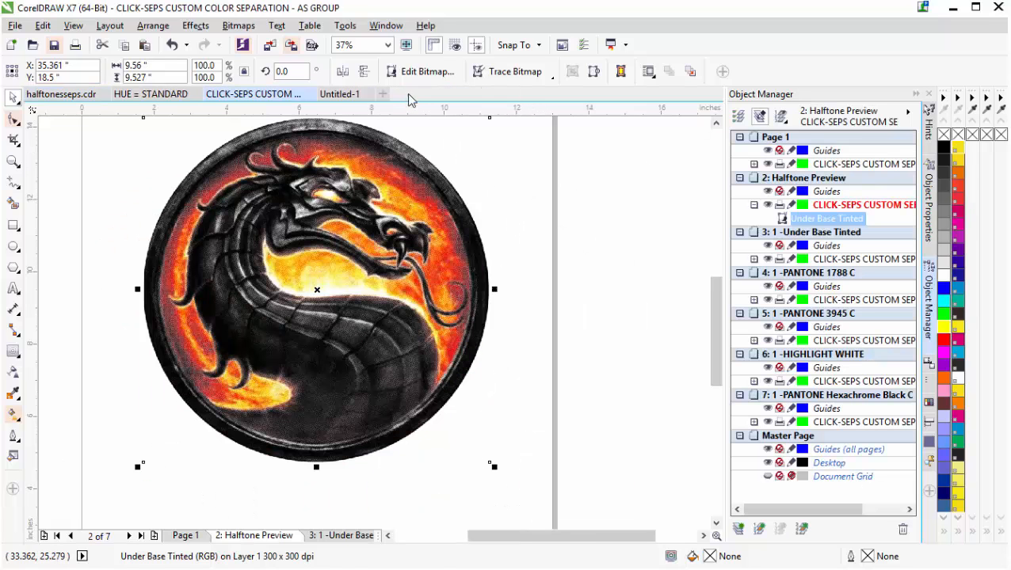
key(ctrl+z)
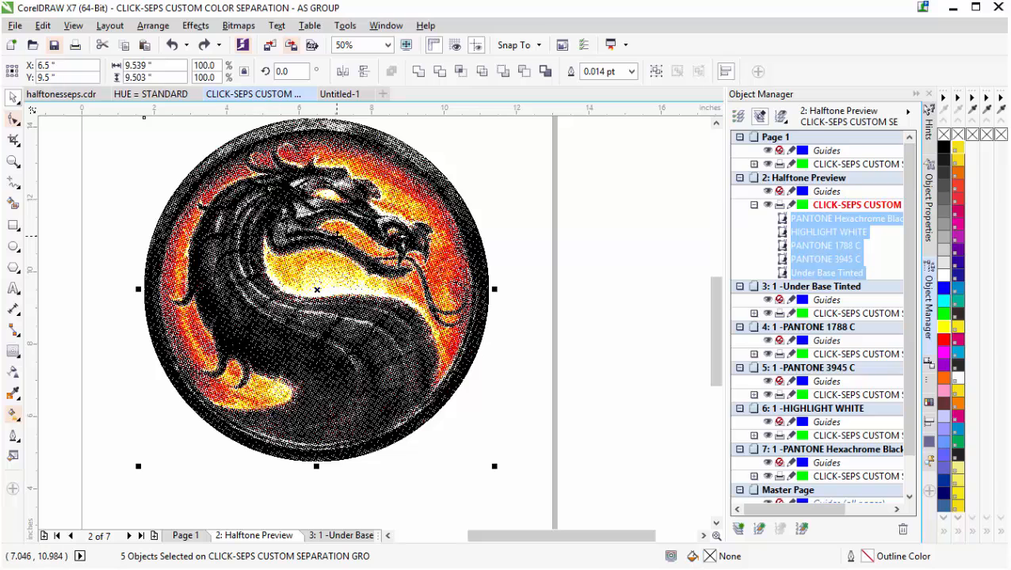
click(350, 535)
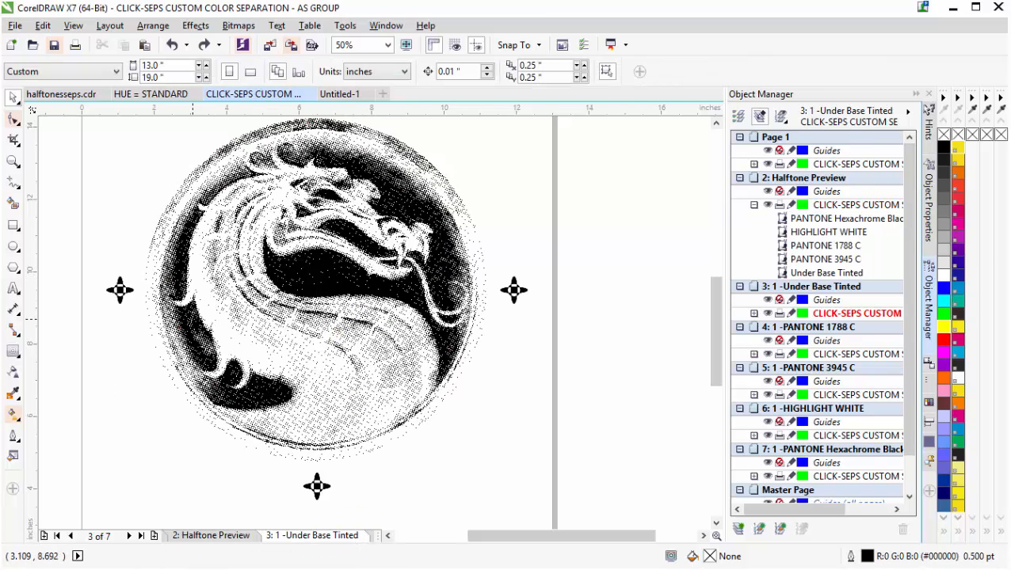
ctrl+click(193, 319)
scroll(193, 319, up, 4)
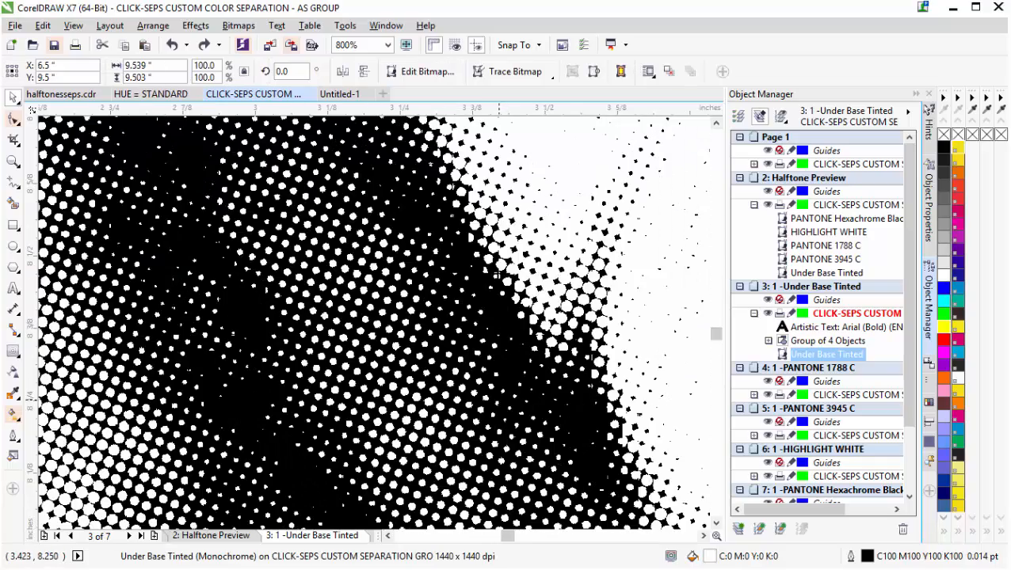
scroll(369, 379, down, 1)
scroll(369, 321, down, 2)
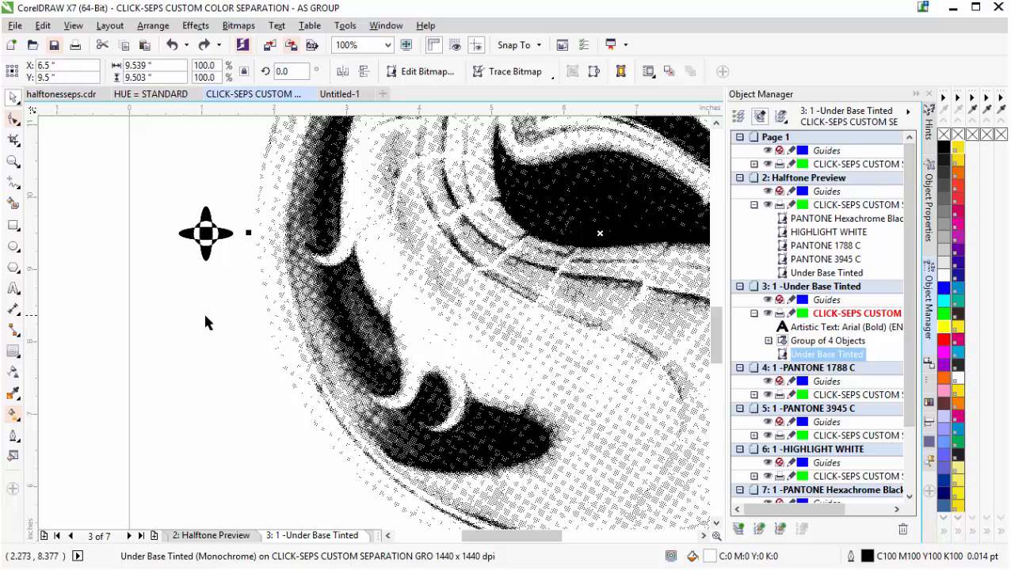
- Copy the PANTONE Hexachrome Black C halftone bitmap from page 7 onto the Under Base Tinted page and remove the copy's fill
click(130, 536)
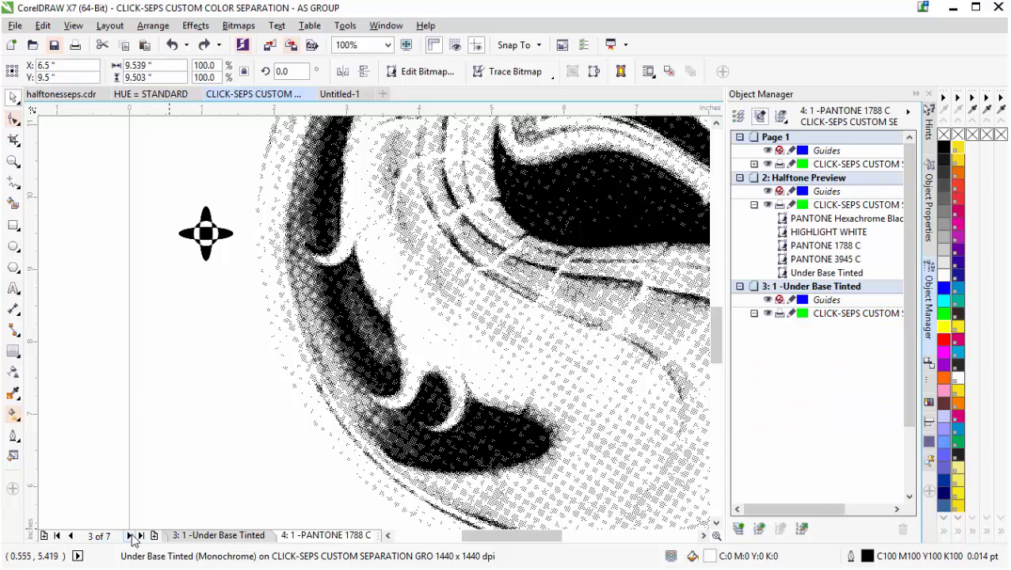
click(130, 537)
click(130, 536)
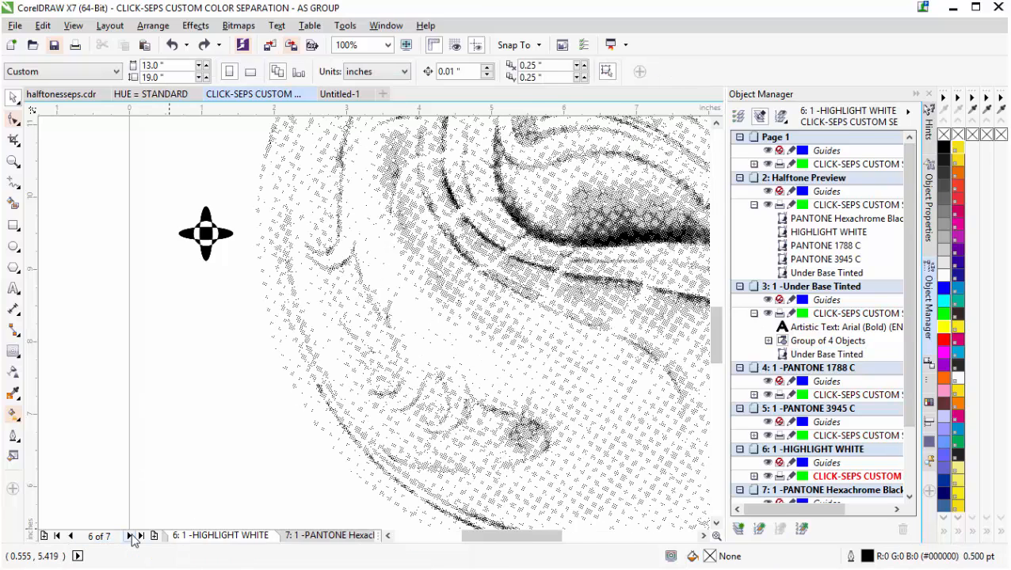
click(130, 536)
click(471, 390)
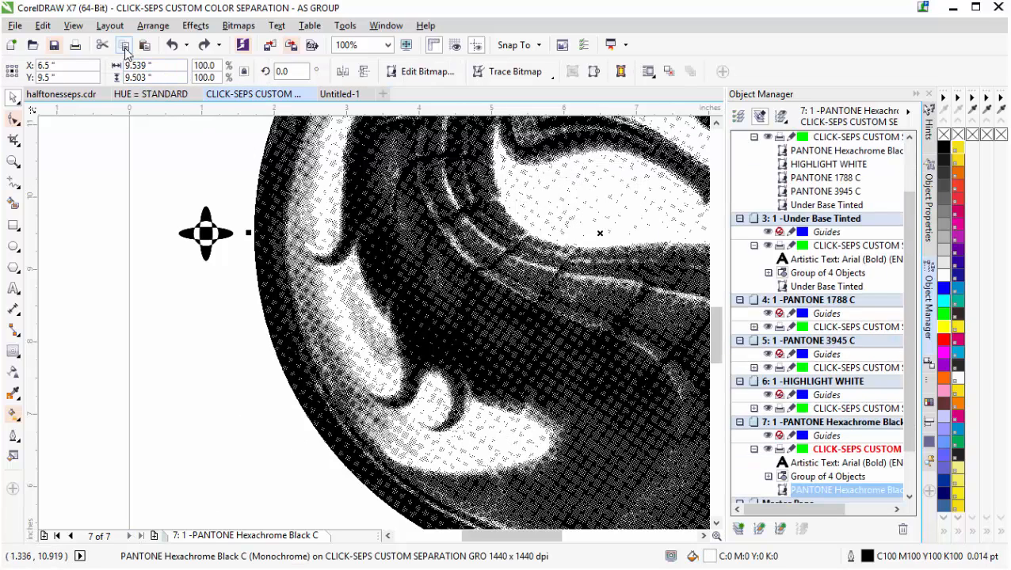
click(93, 535)
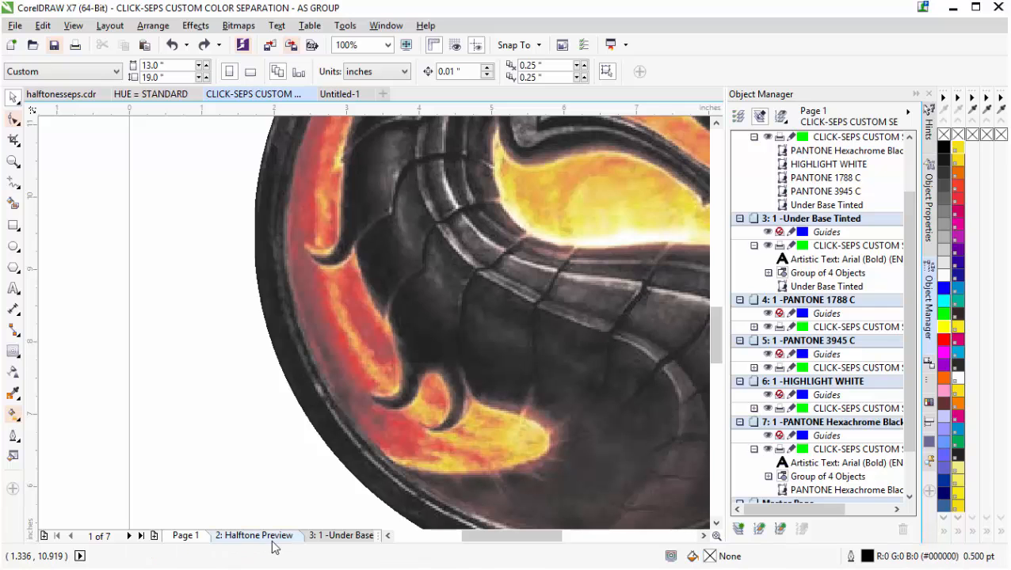
click(349, 536)
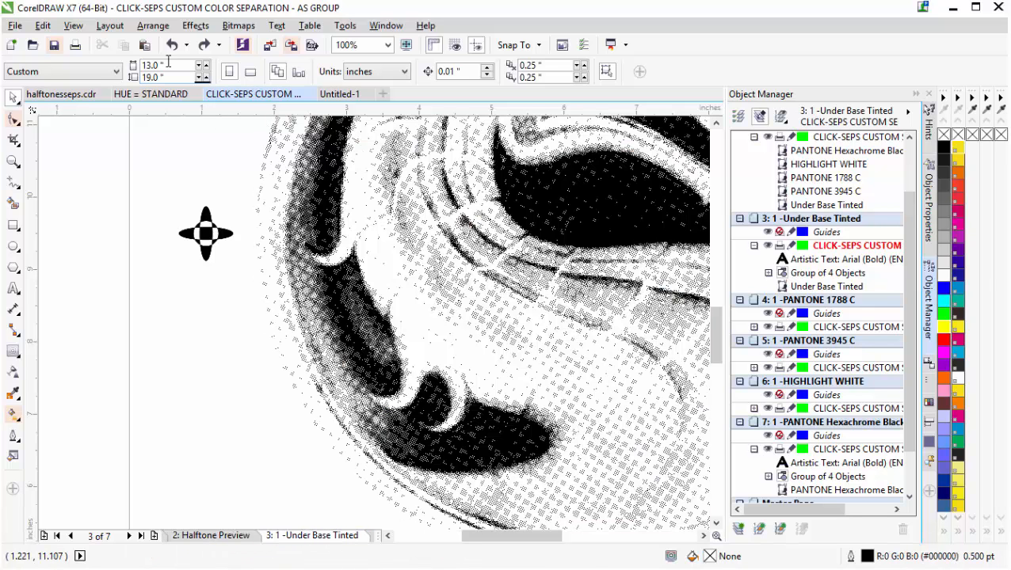
click(145, 45)
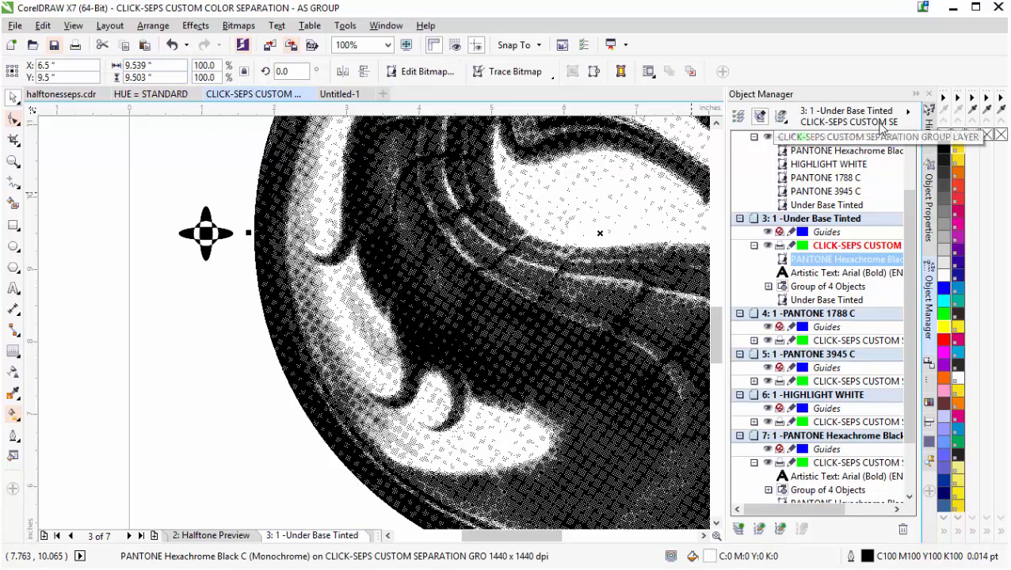
click(944, 135)
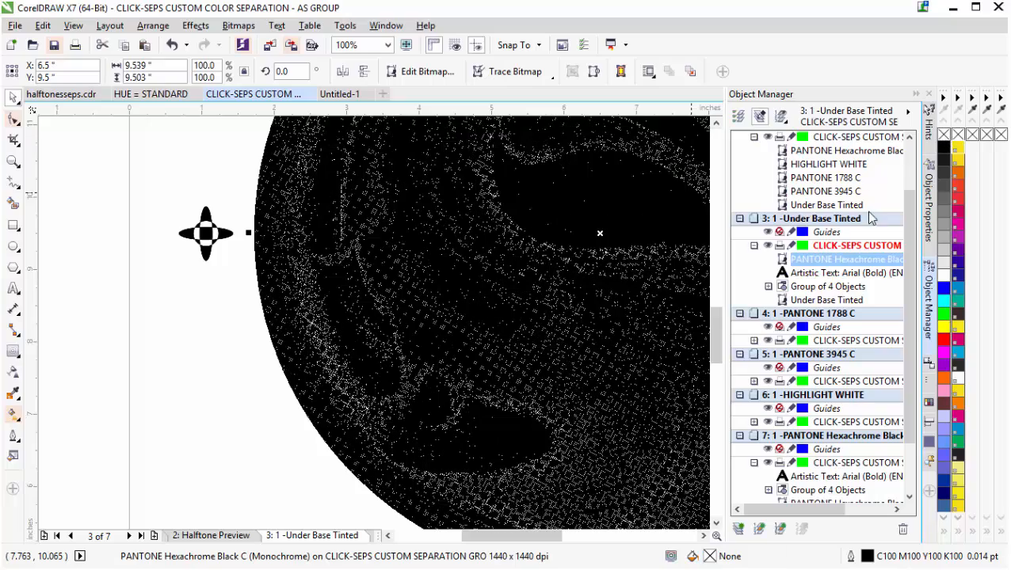
- Examine the overlapping black and underbase halftone dots up close, and delete the pasted black bitmap from the Under Base Tinted page
scroll(358, 323, up, 3)
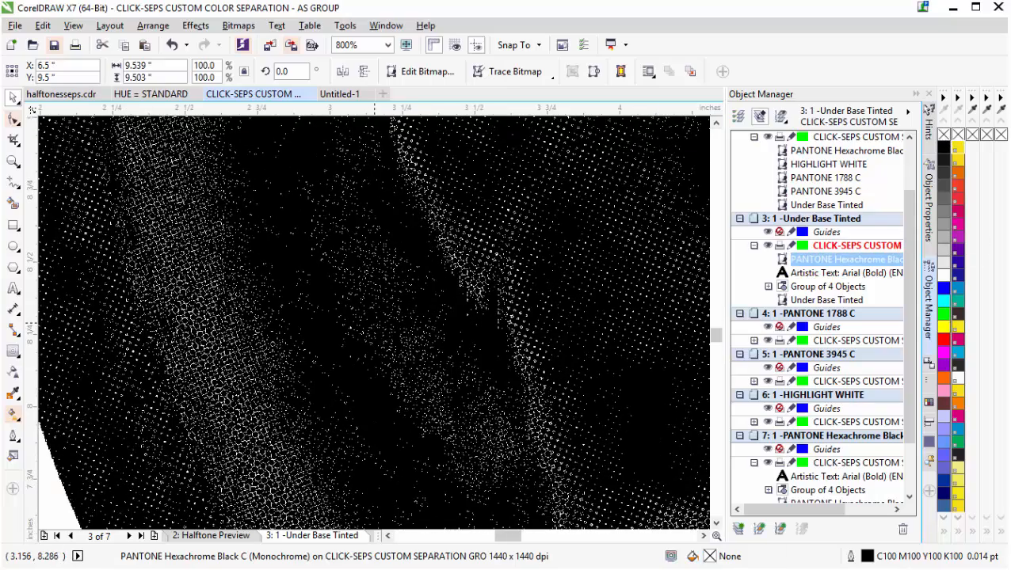
scroll(380, 314, up, 1)
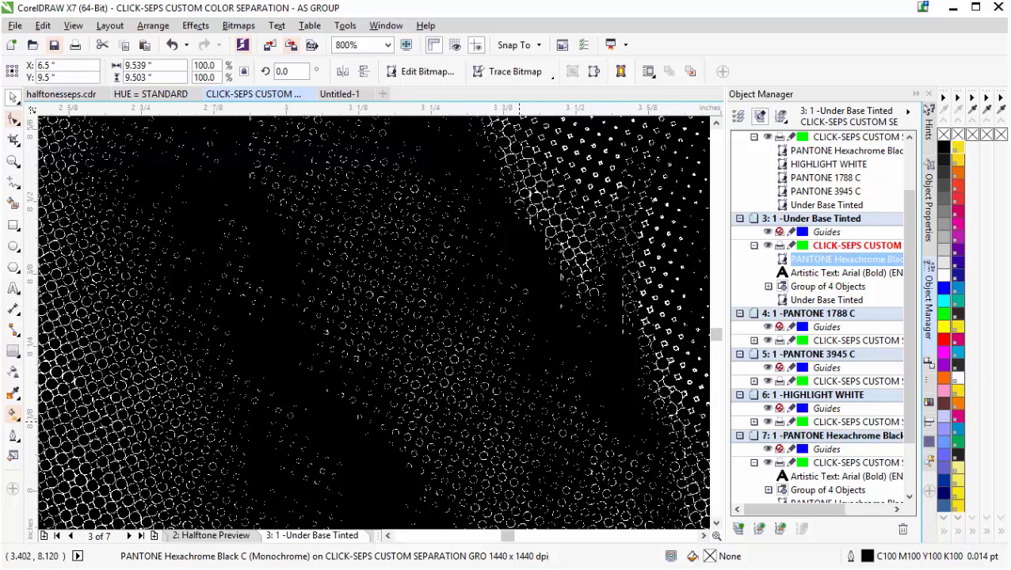
scroll(375, 324, down, 1)
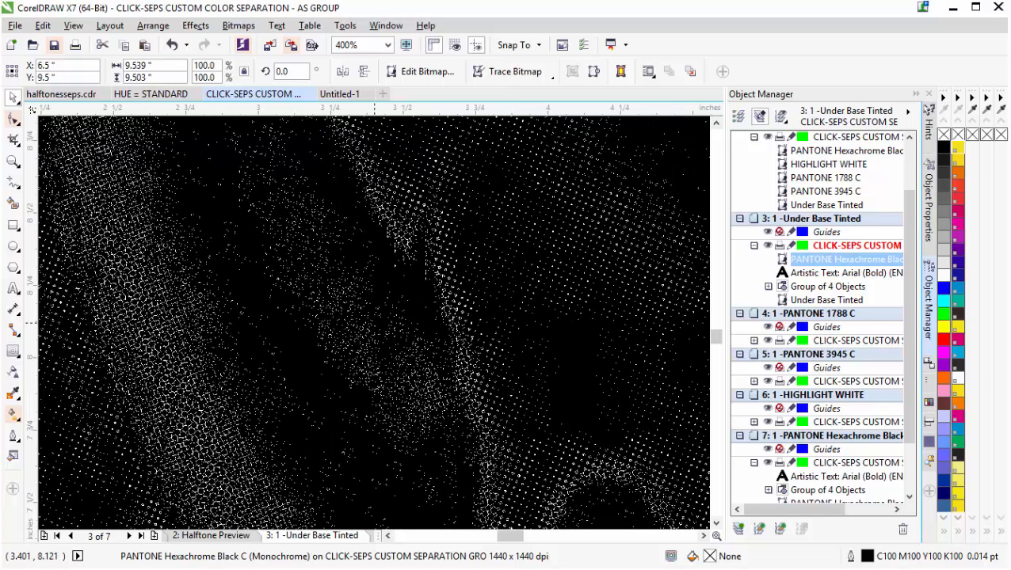
scroll(374, 322, down, 1)
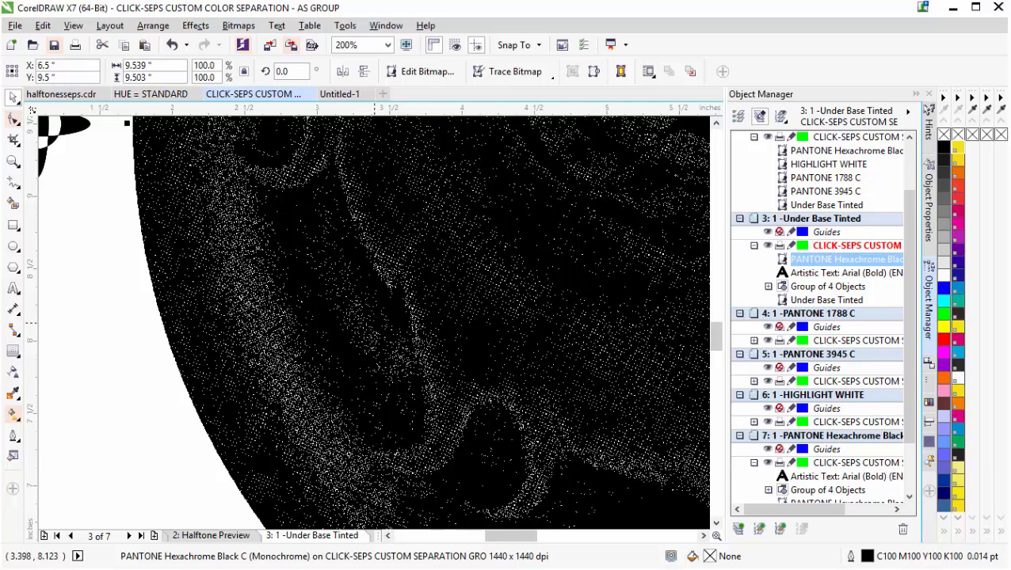
scroll(374, 323, down, 1)
scroll(374, 322, down, 1)
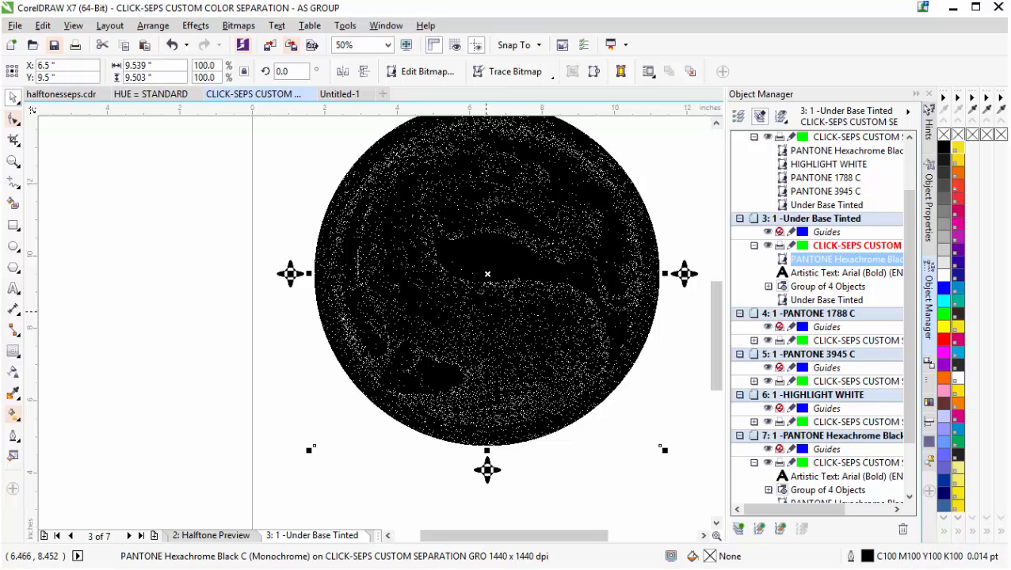
key(Delete)
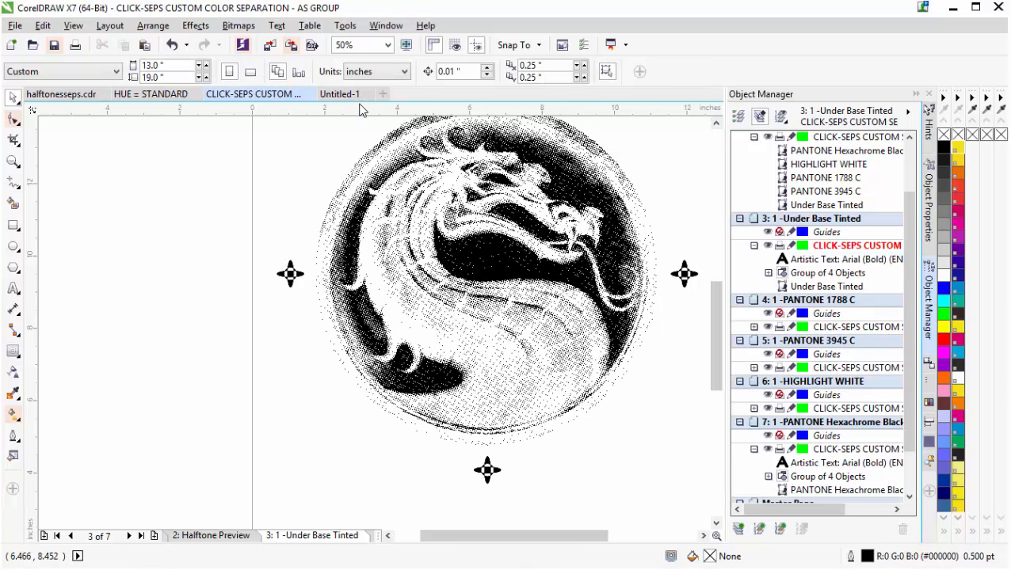
- In Untitled-1, color the PANTONE 3945 C page's halftone bitmap yellow (R255 G255 B0), remove its fill and copy it
click(351, 95)
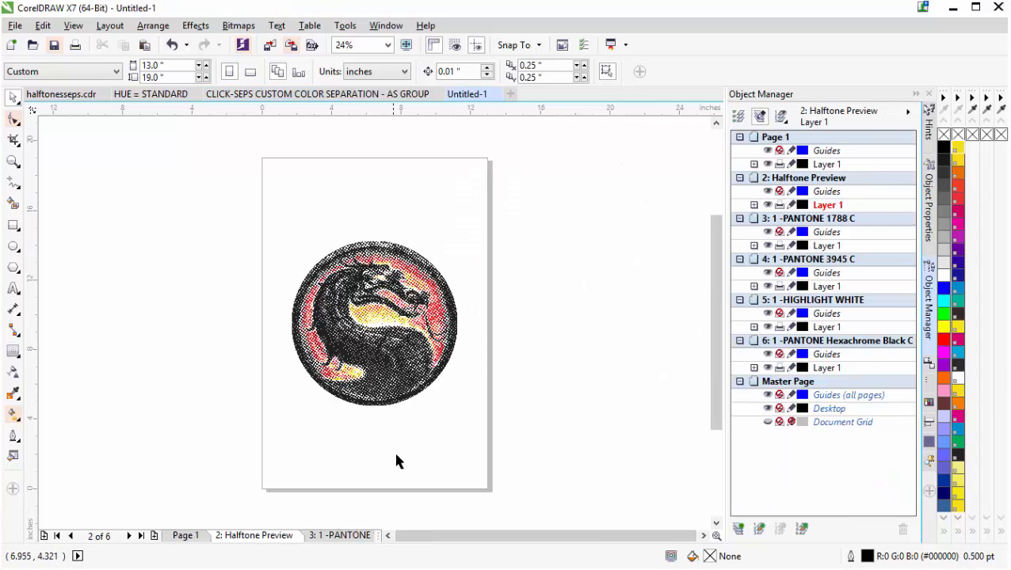
click(339, 536)
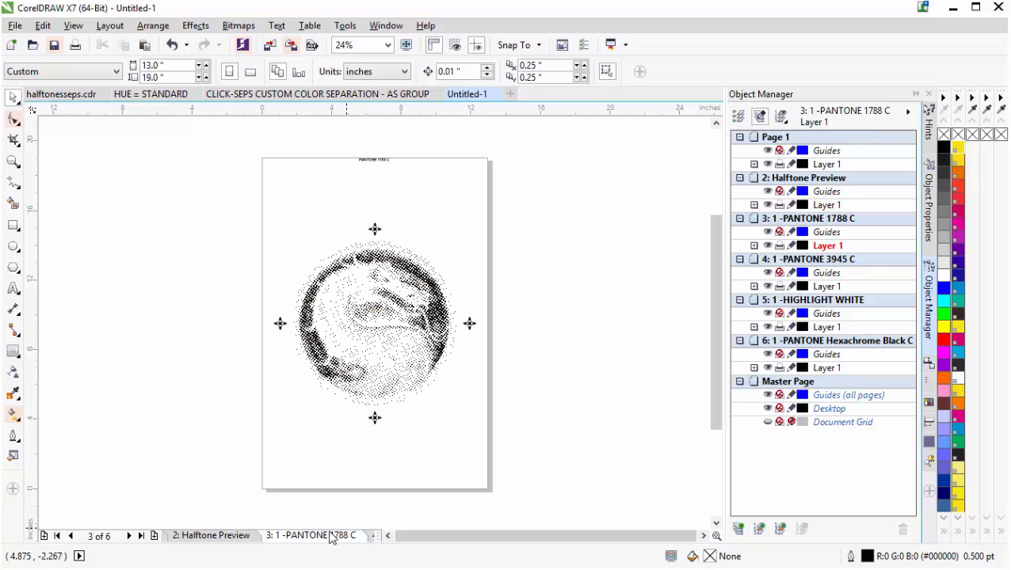
click(388, 349)
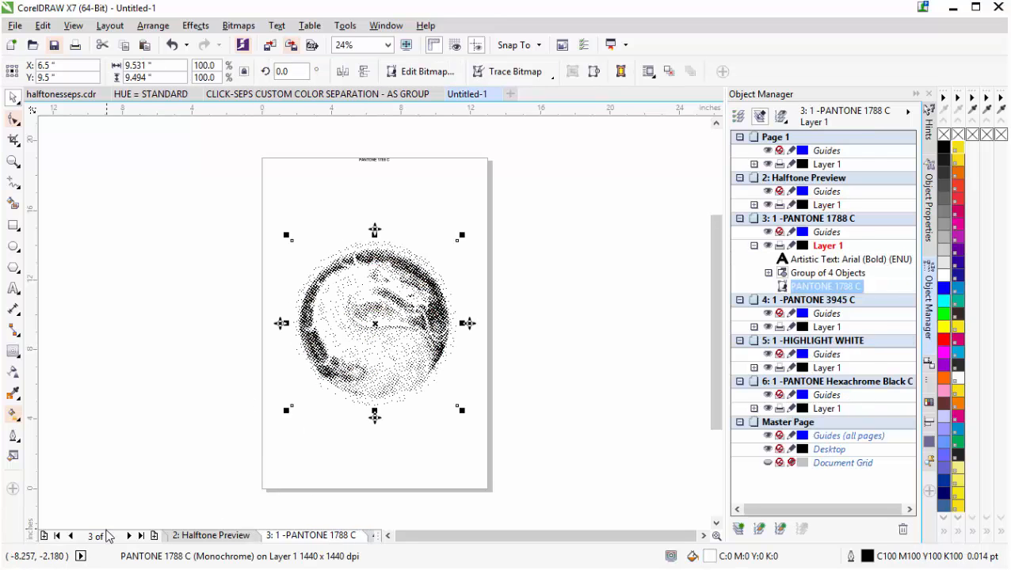
click(129, 539)
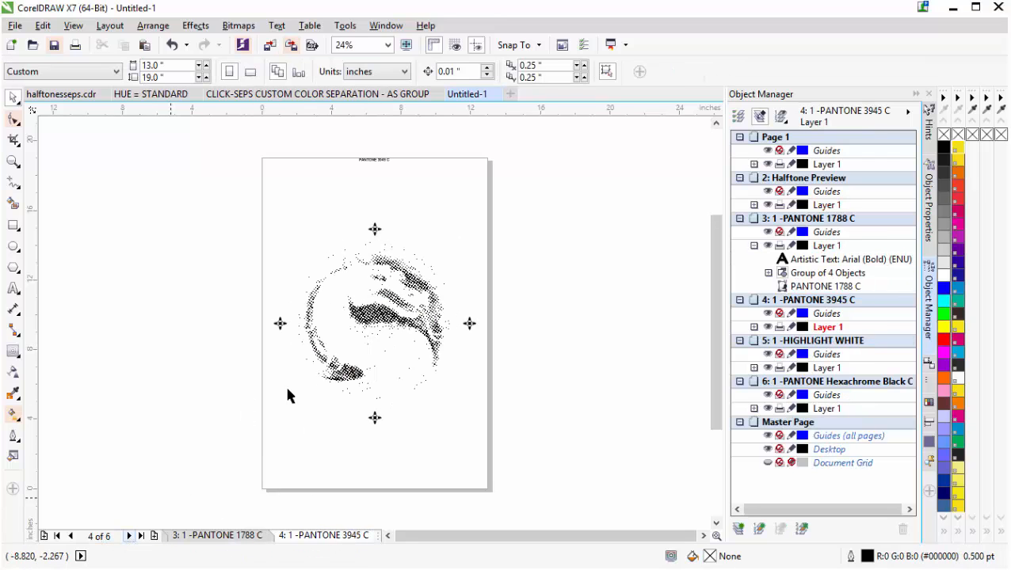
click(348, 352)
scroll(388, 324, up, 5)
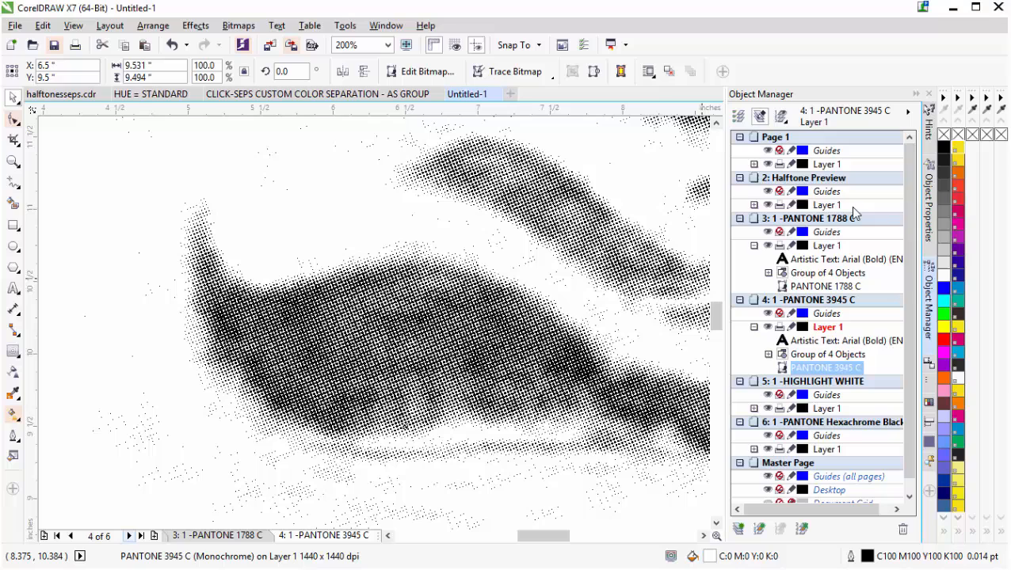
click(944, 328)
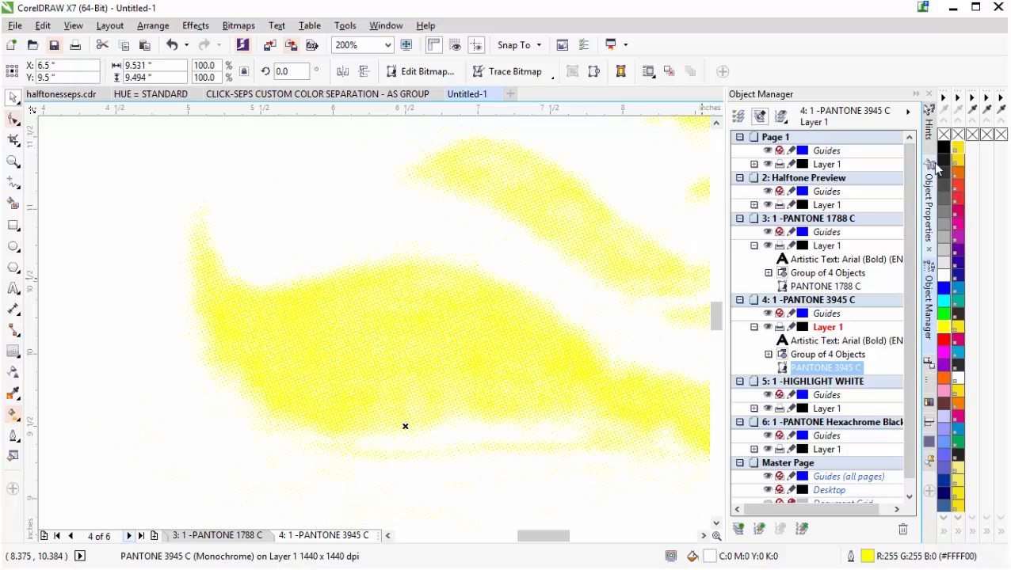
right_click(942, 135)
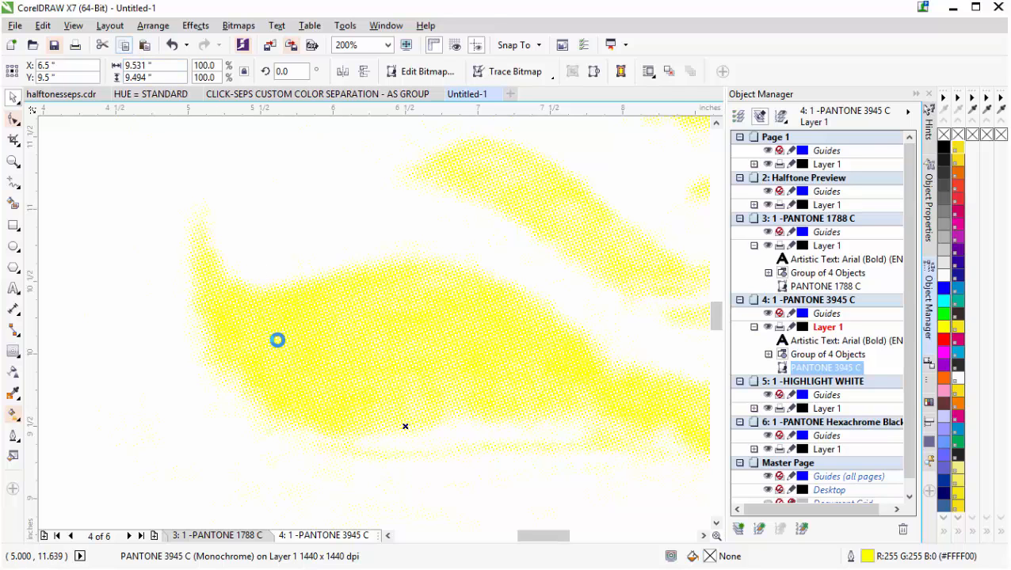
- Color the halftone bitmap on the PANTONE 1788 C page red (R255 G0 B0)
click(188, 536)
click(333, 343)
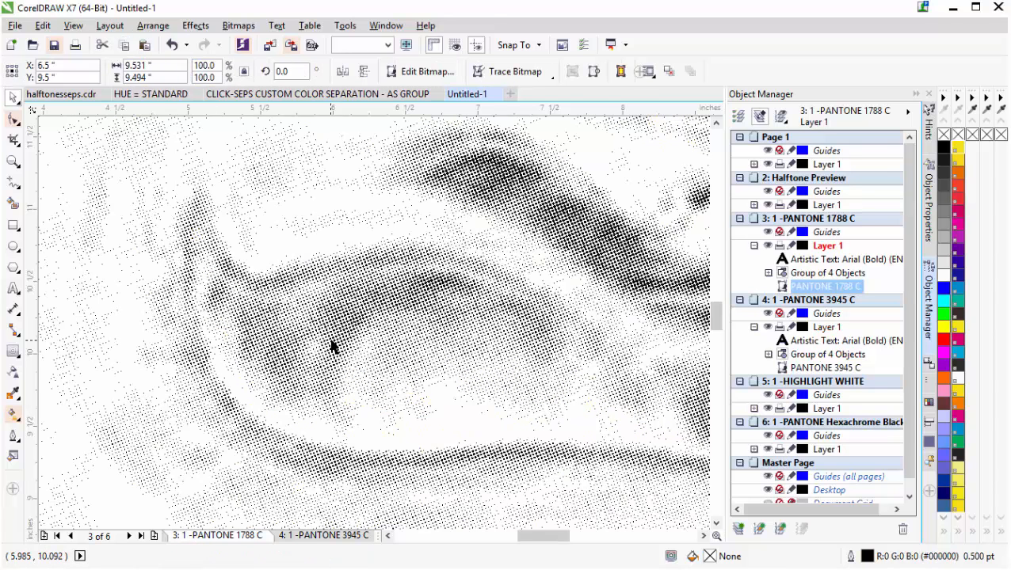
click(944, 339)
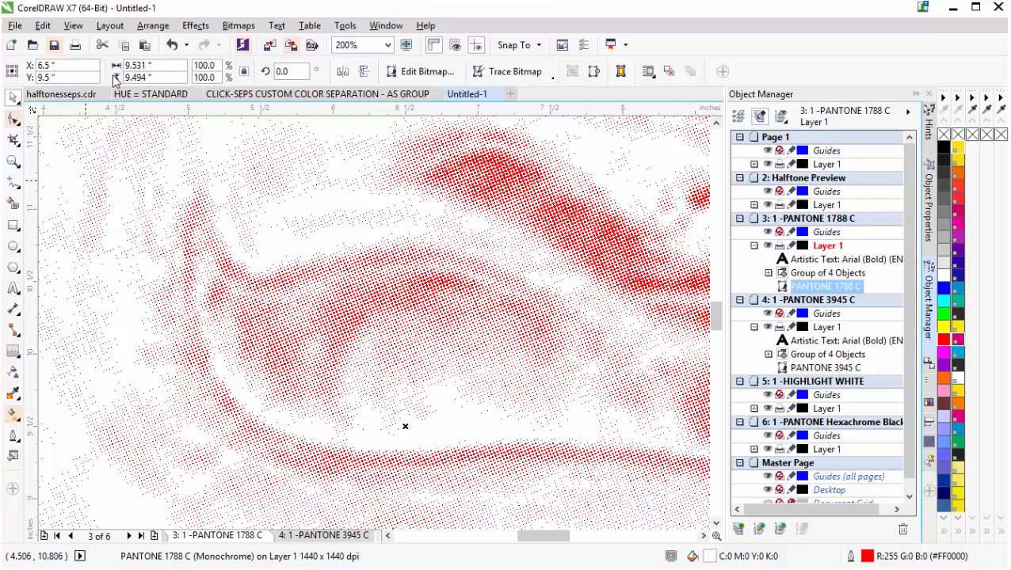
- Paste the yellow PANTONE 3945 C bitmap over the red separation, removing and restoring the copy to compare how the dots overlap
click(145, 46)
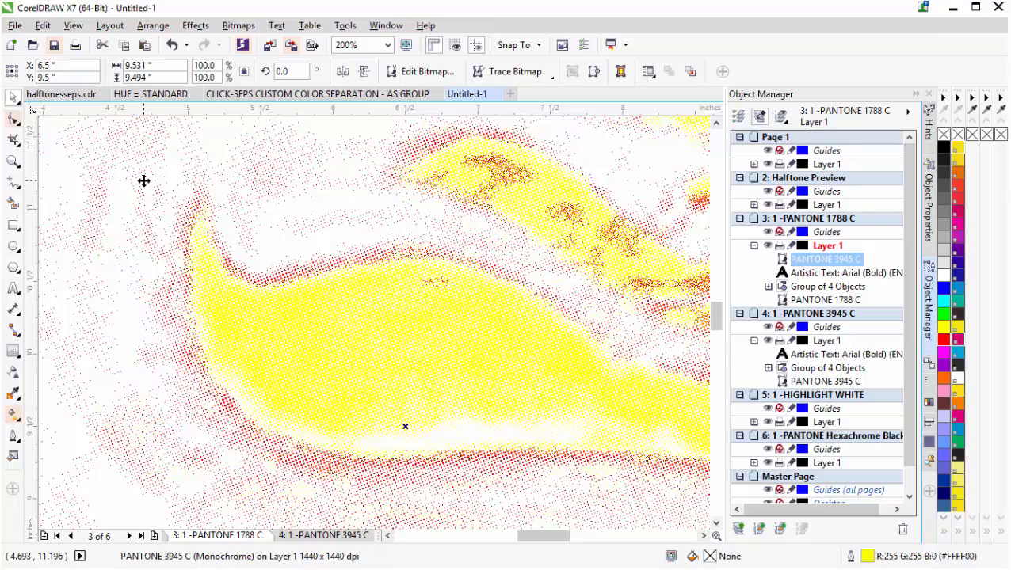
key(ctrl+z)
key(ctrl+shift+z)
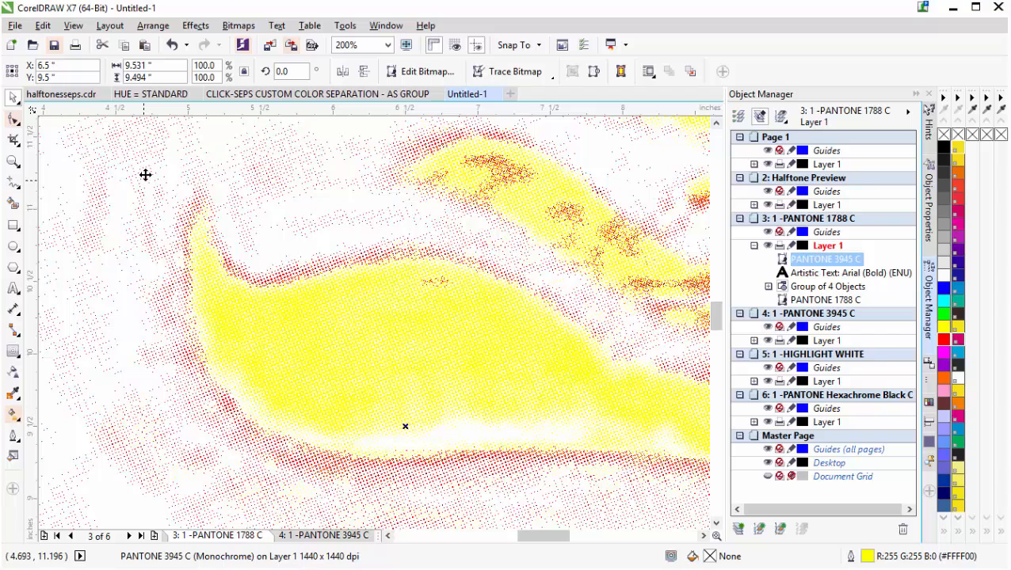
key(Delete)
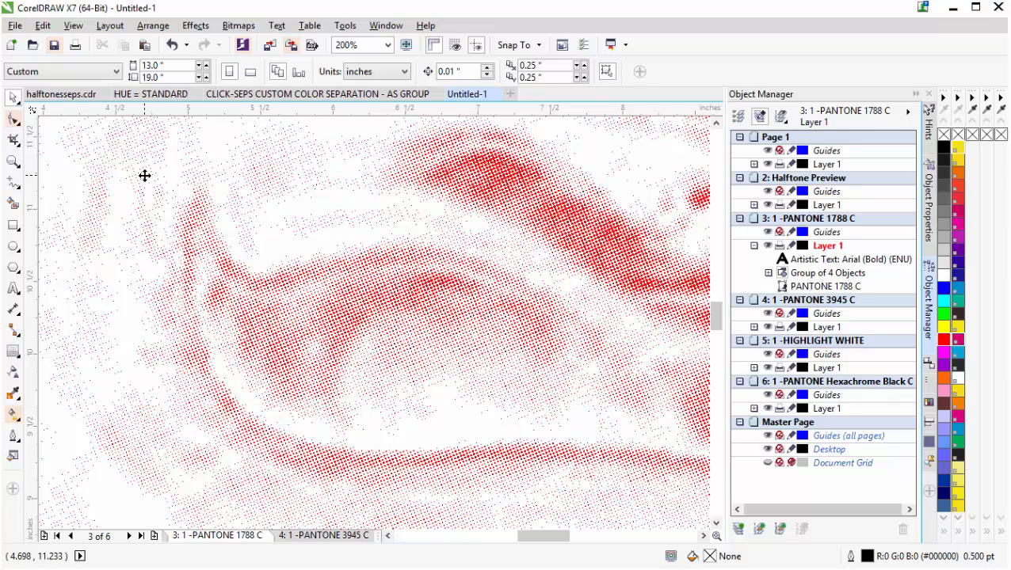
key(ctrl+v)
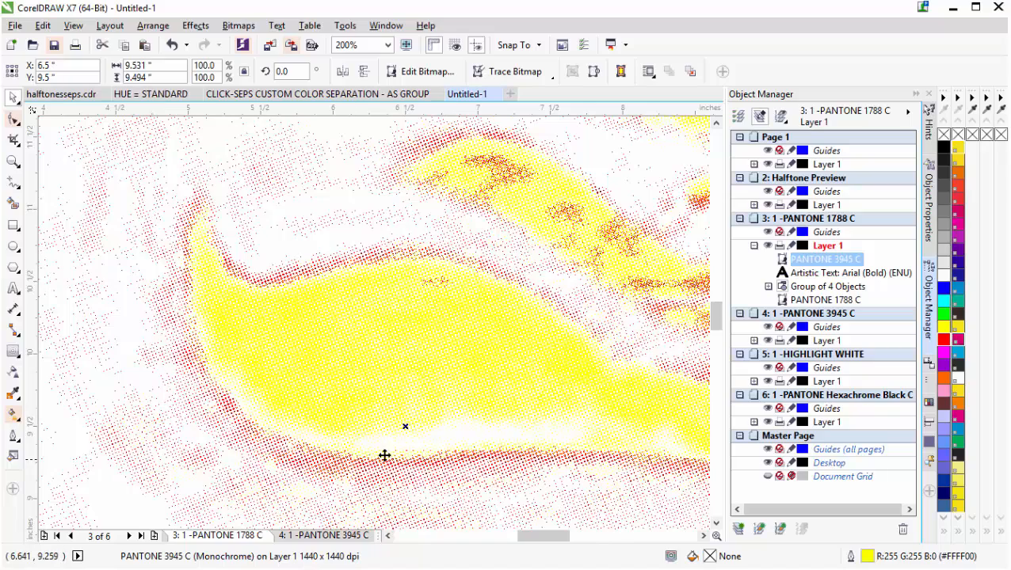
scroll(399, 446, down, 1)
scroll(361, 372, down, 1)
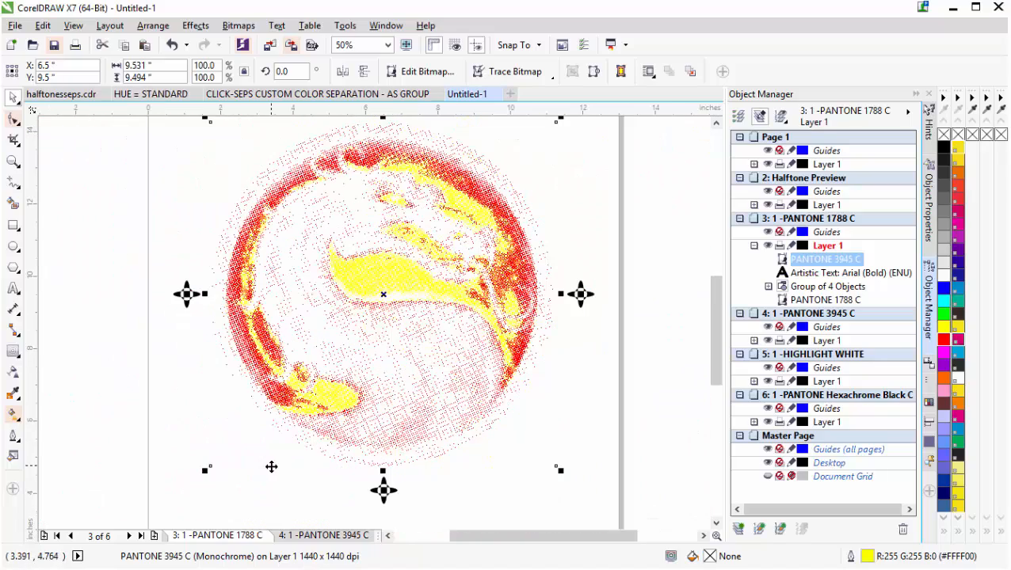
- Convert the four separations on Untitled-1's Halftone Preview page into one 300 dpi RGB bitmap with a transparent background
click(70, 535)
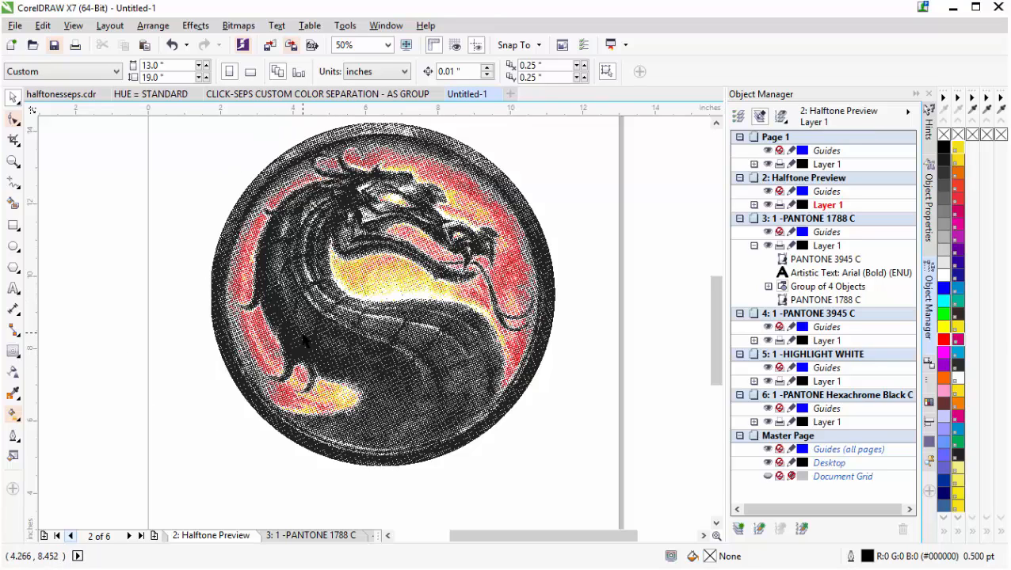
scroll(304, 341, down, 1)
drag(299, 179, 554, 456)
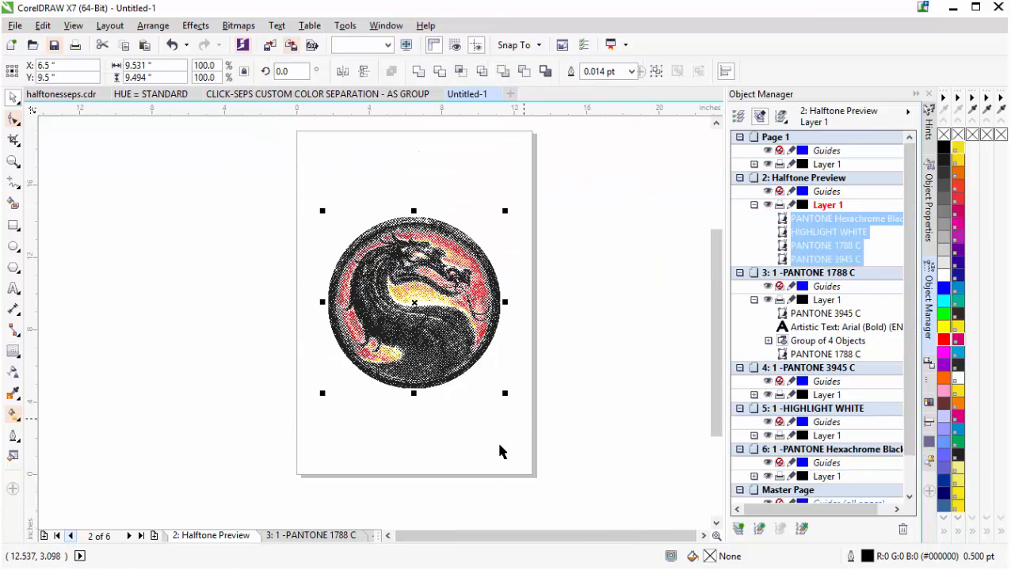
click(241, 30)
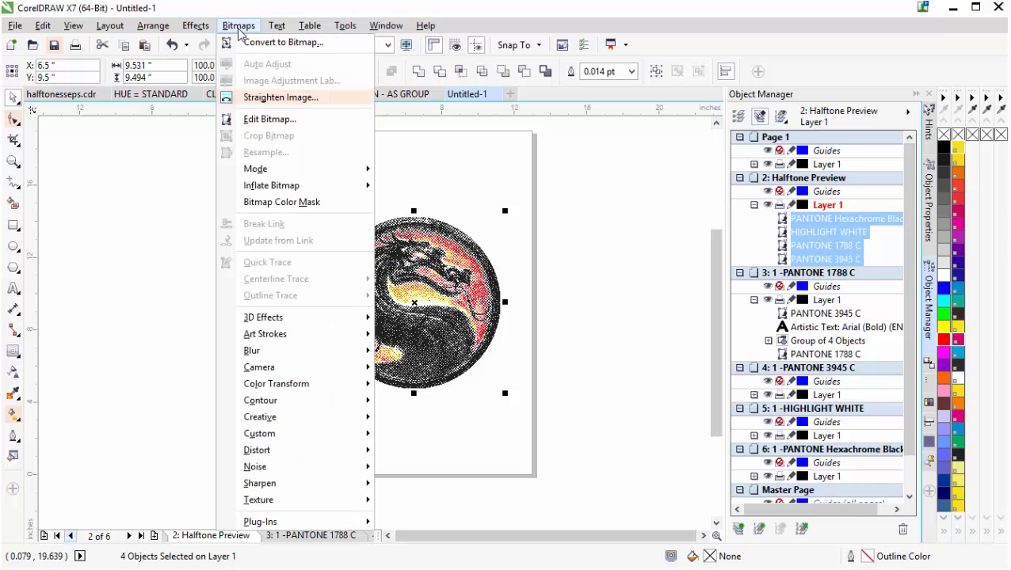
click(252, 41)
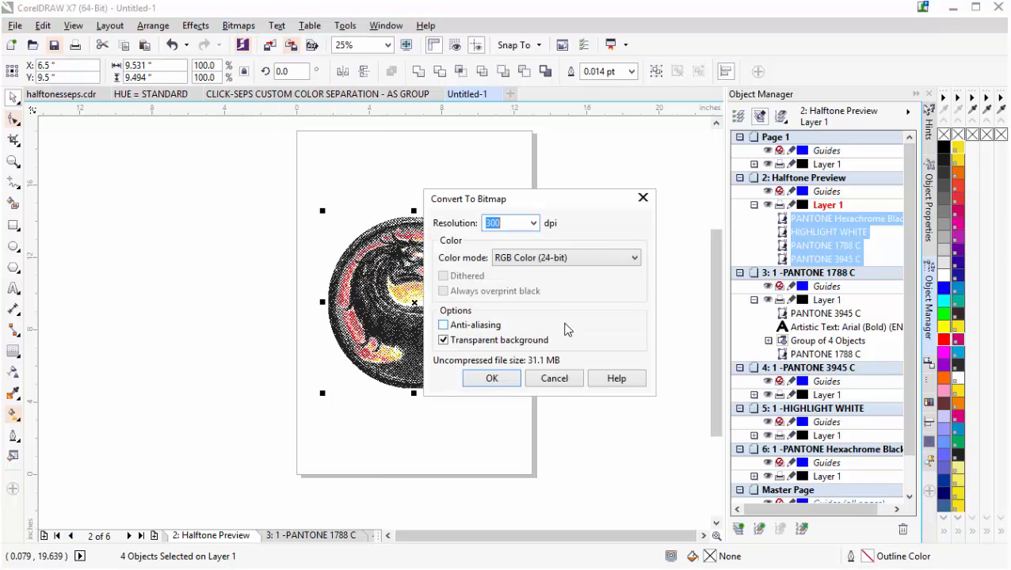
click(504, 382)
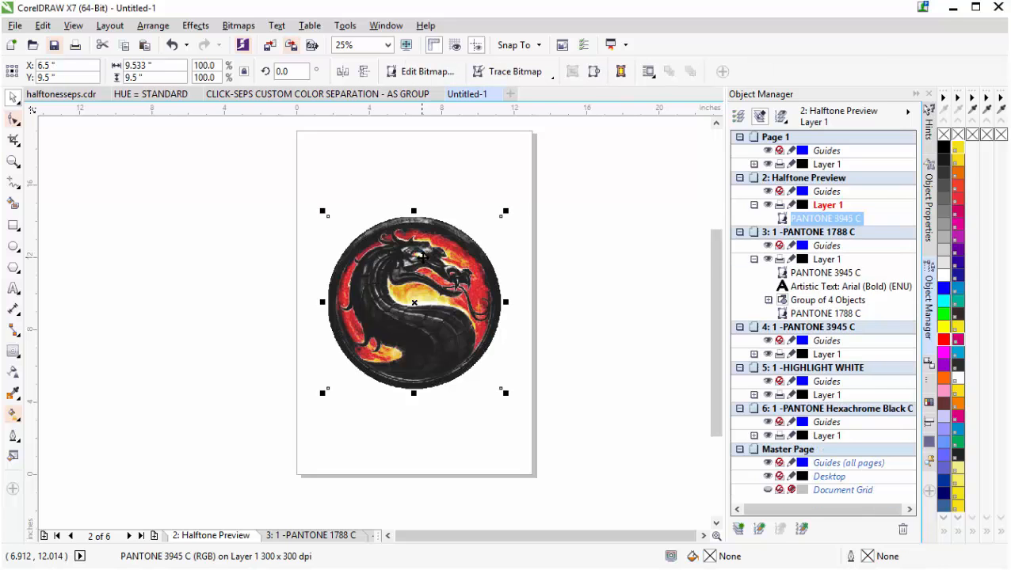
scroll(428, 262, up, 1)
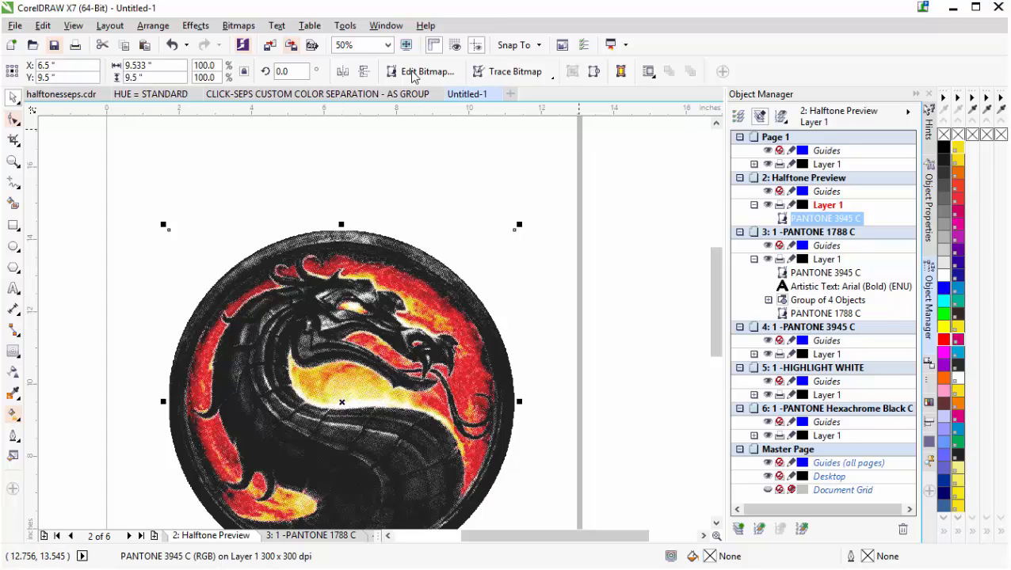
- Compare the original dragon in the CLICK-SEPS document with its Halftone Preview, and select all the preview's separations
click(340, 97)
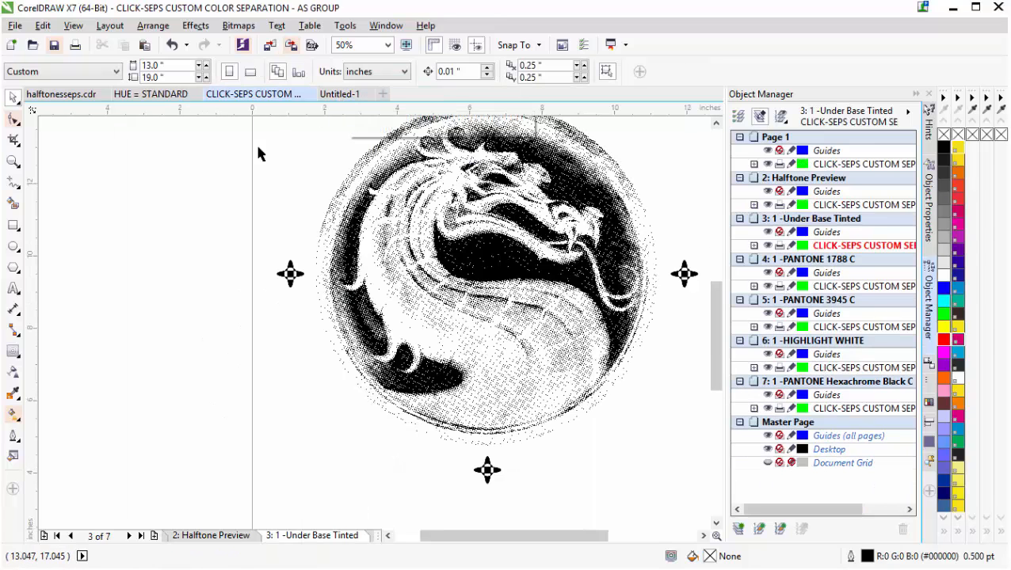
scroll(253, 471, down, 1)
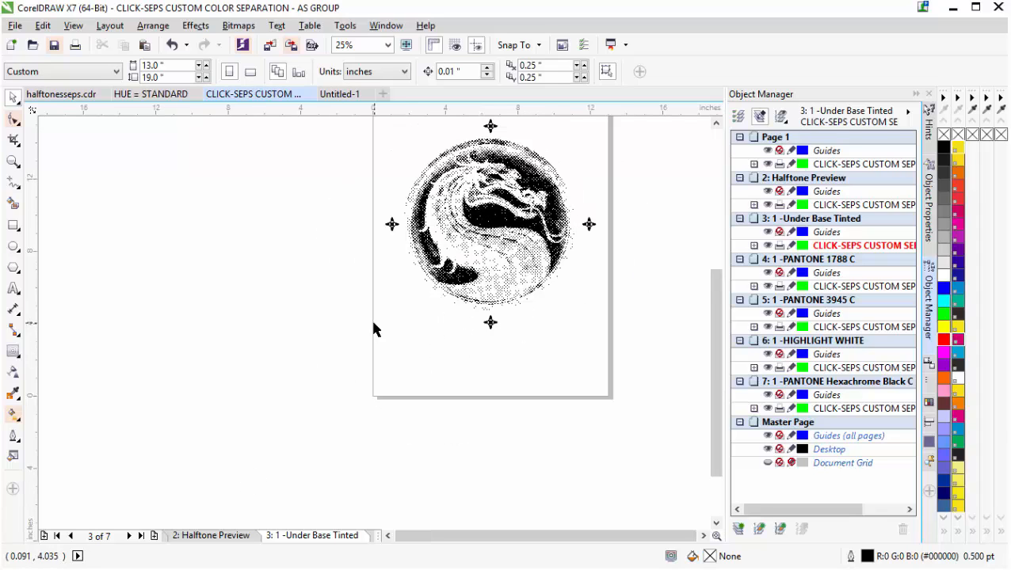
click(57, 536)
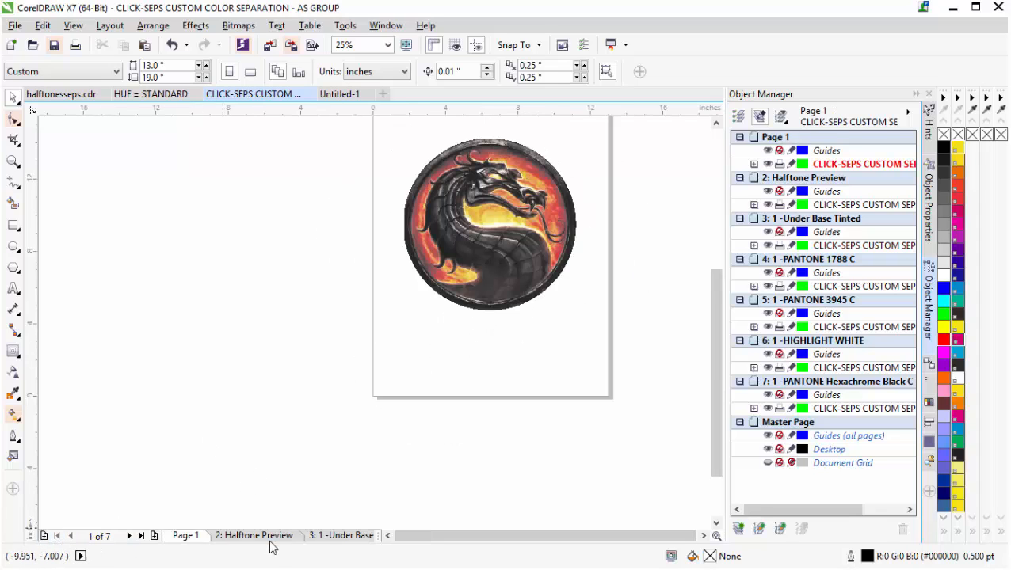
click(262, 537)
scroll(374, 329, up, 1)
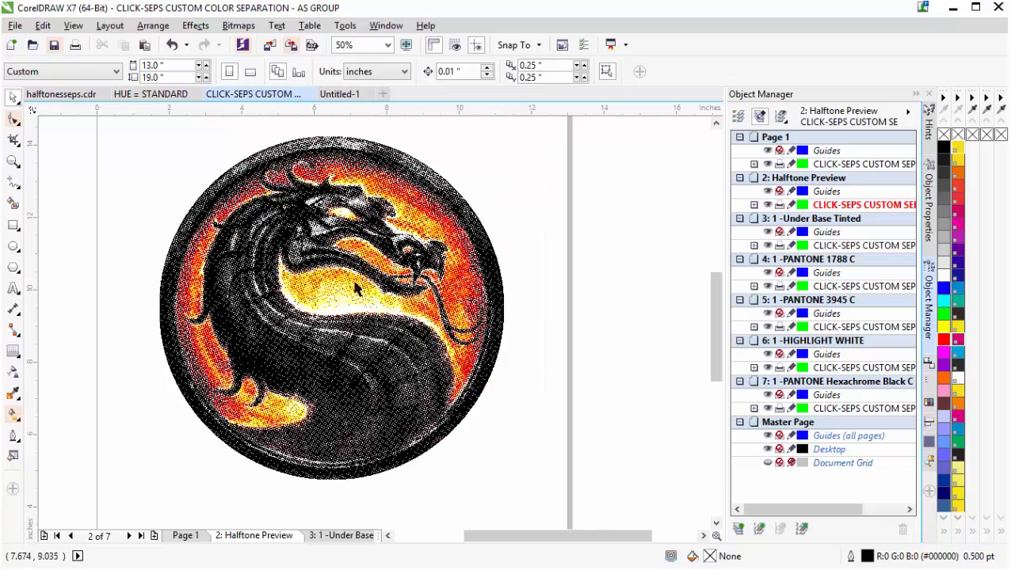
scroll(377, 330, up, 1)
scroll(388, 349, down, 1)
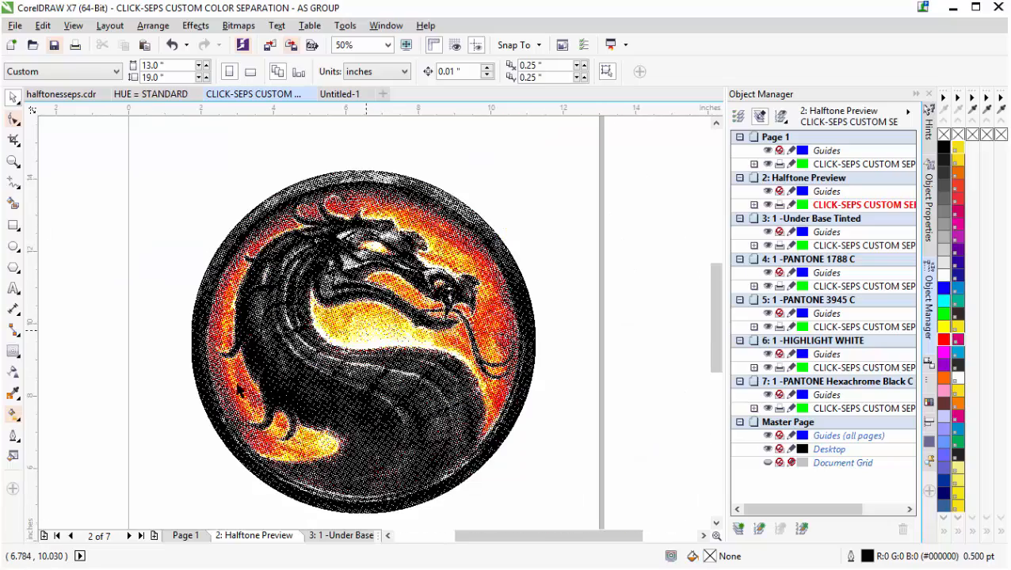
drag(157, 143, 582, 491)
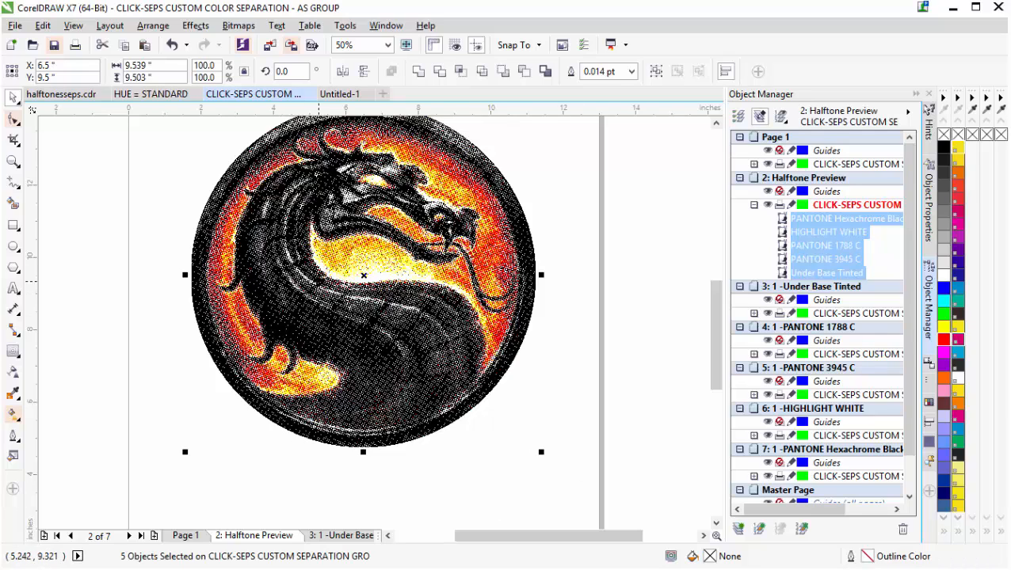
- Color the PANTONE 1788 C separation bitmap in the CLICK-SEPS document red (R255 G0 B0)
click(352, 537)
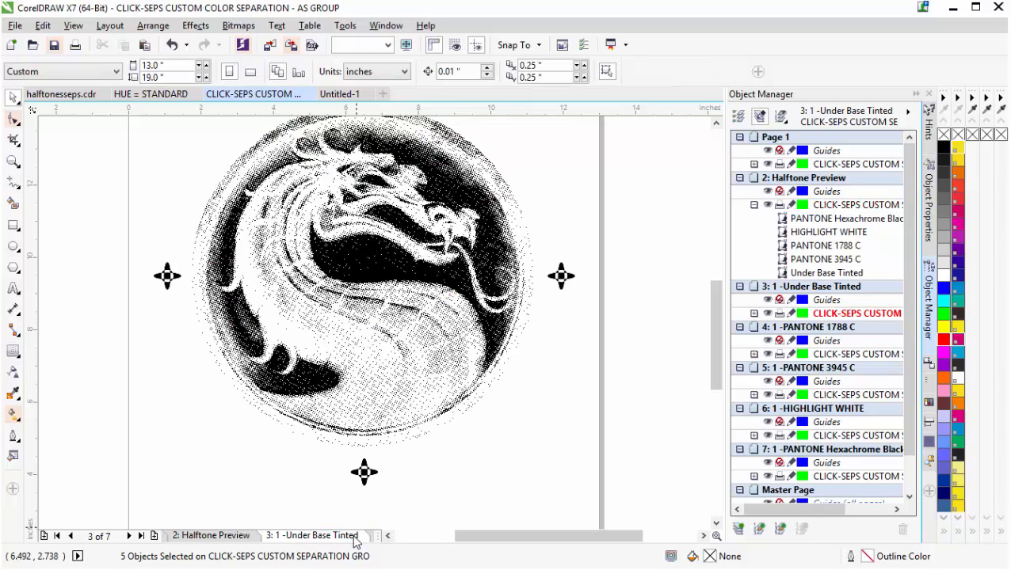
click(129, 536)
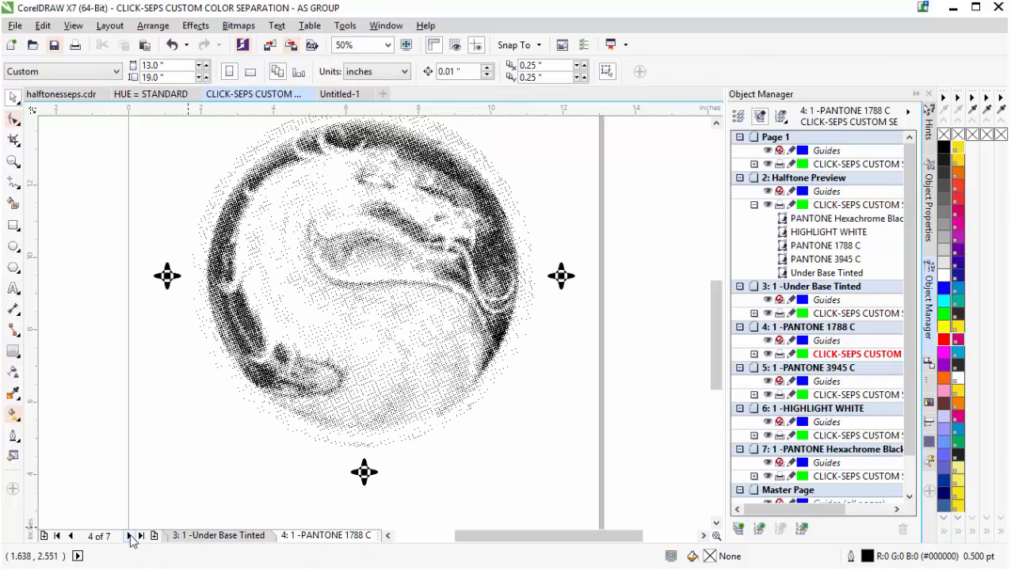
click(397, 342)
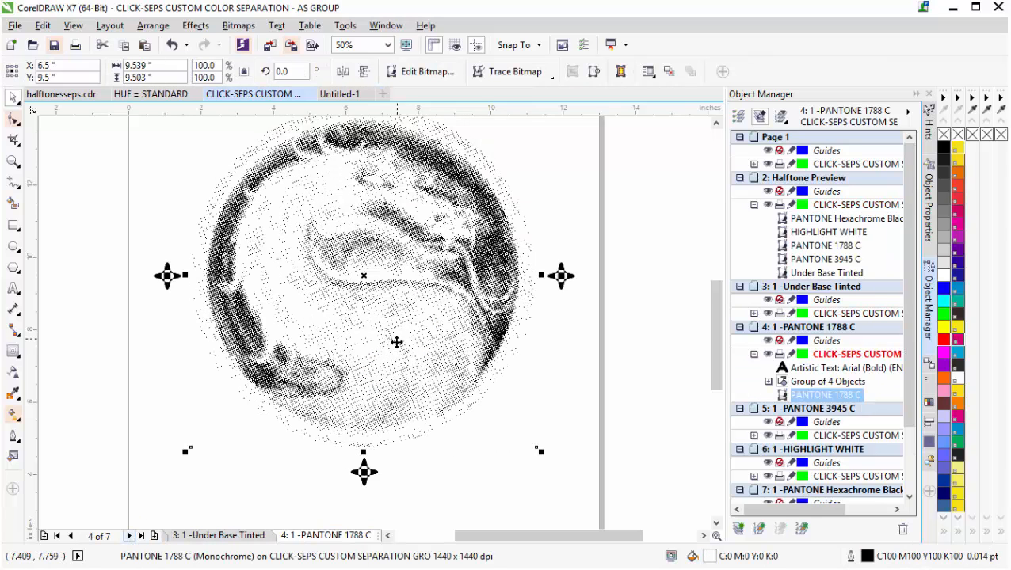
click(946, 339)
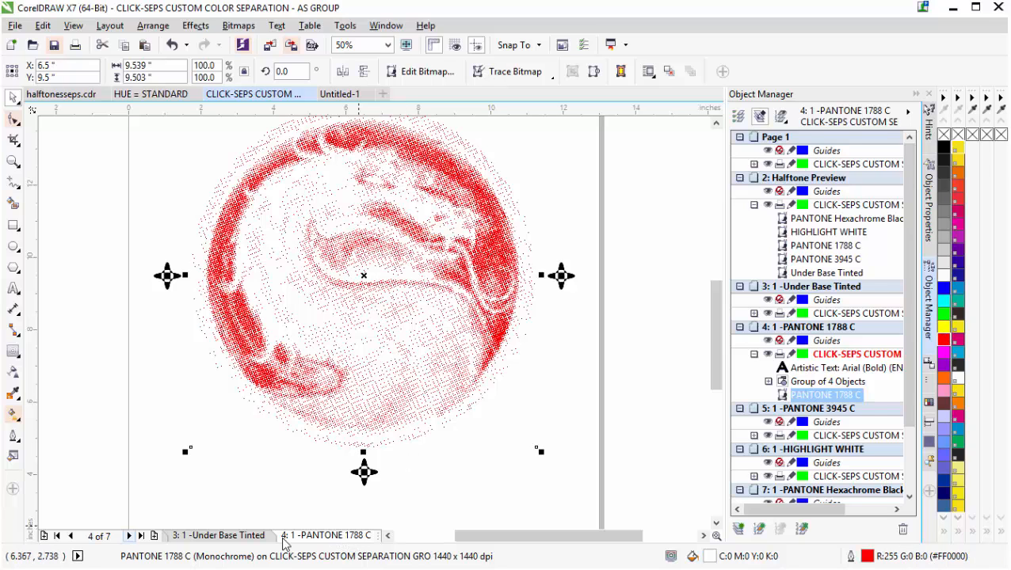
- Color the CLICK-SEPS document's PANTONE 3945 C separation bitmap yellow (R255 G255 B0), remove its fill and copy it
click(130, 536)
click(360, 348)
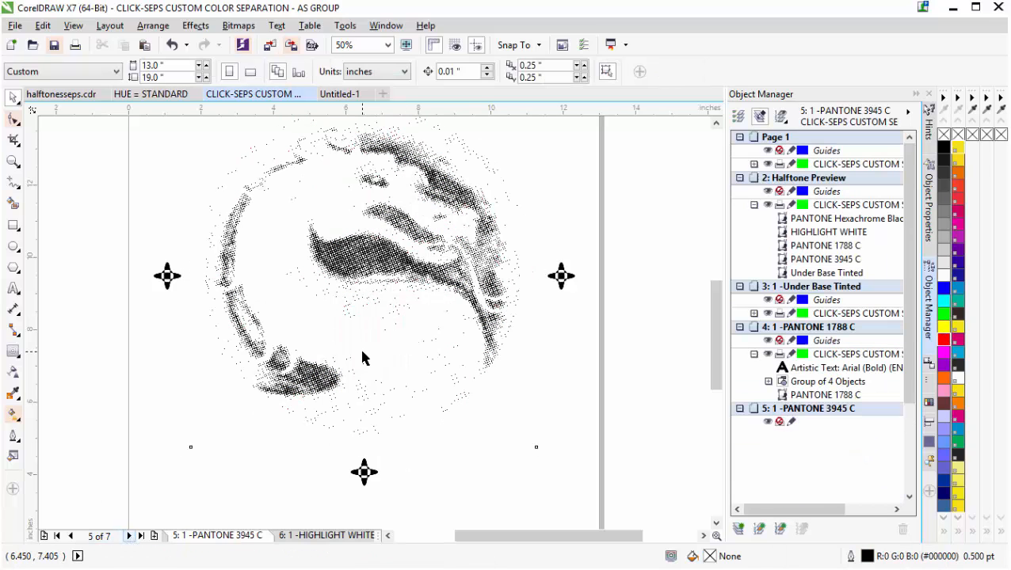
click(943, 327)
right_click(943, 134)
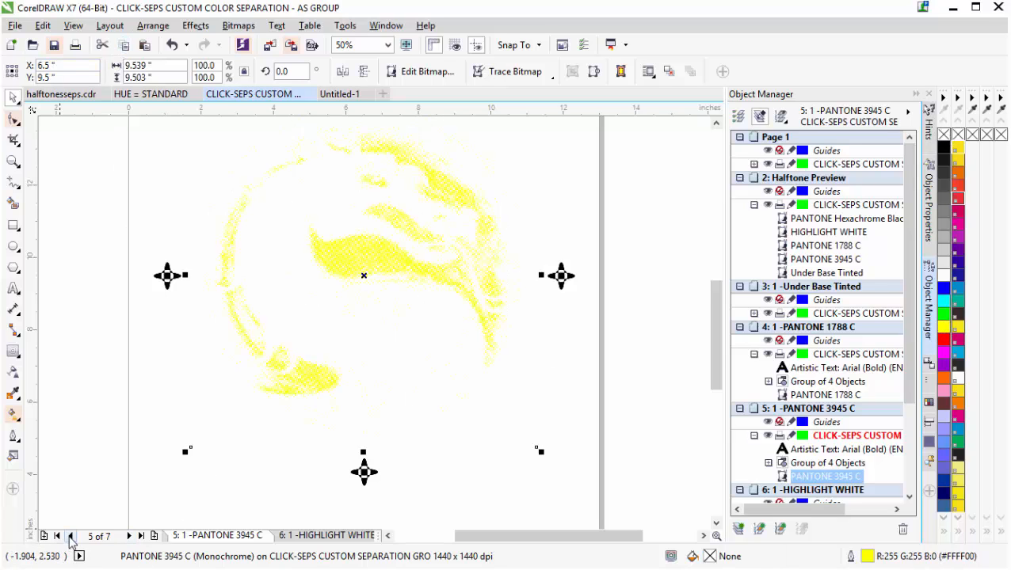
- Paste the yellow PANTONE 3945 C bitmap over the red dots on the CLICK-SEPS document's PANTONE 1788 C page
click(70, 537)
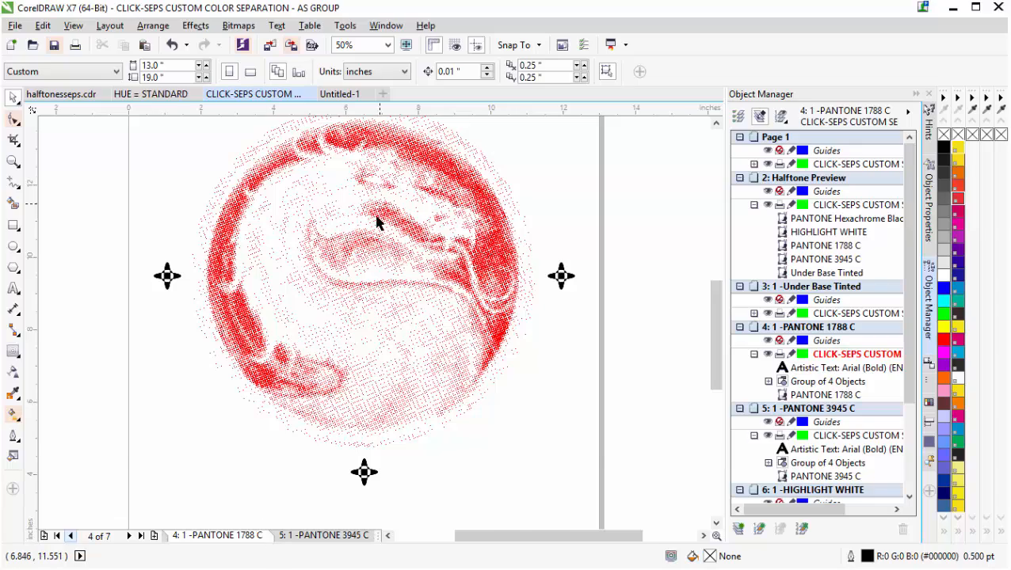
scroll(377, 331, up, 1)
scroll(330, 281, up, 1)
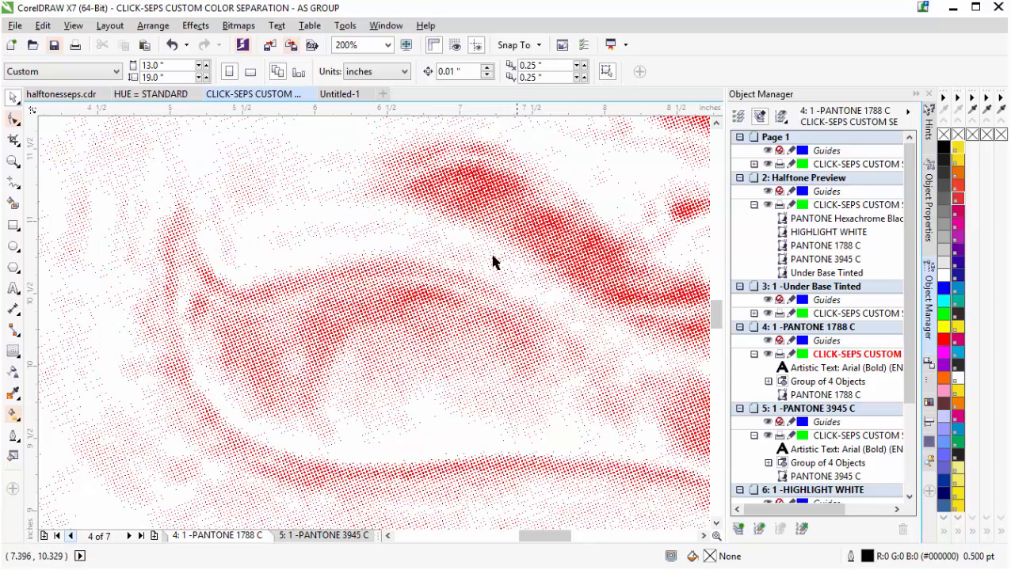
click(144, 47)
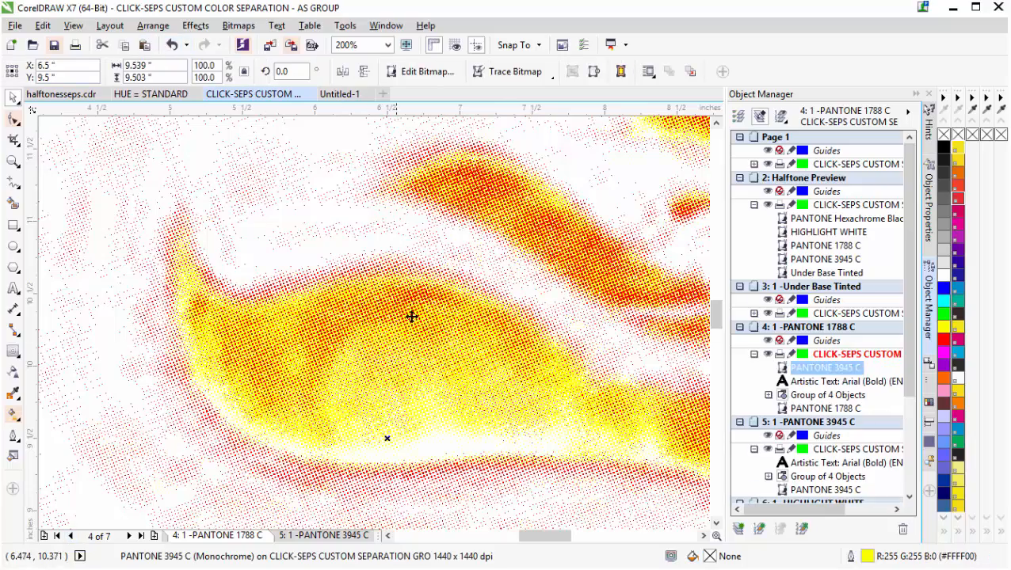
- Examine the overlap of the yellow and red halftone dots on the PANTONE 1788 C page, both close up and across the whole dragon
scroll(345, 309, up, 1)
scroll(377, 322, up, 1)
scroll(376, 333, up, 1)
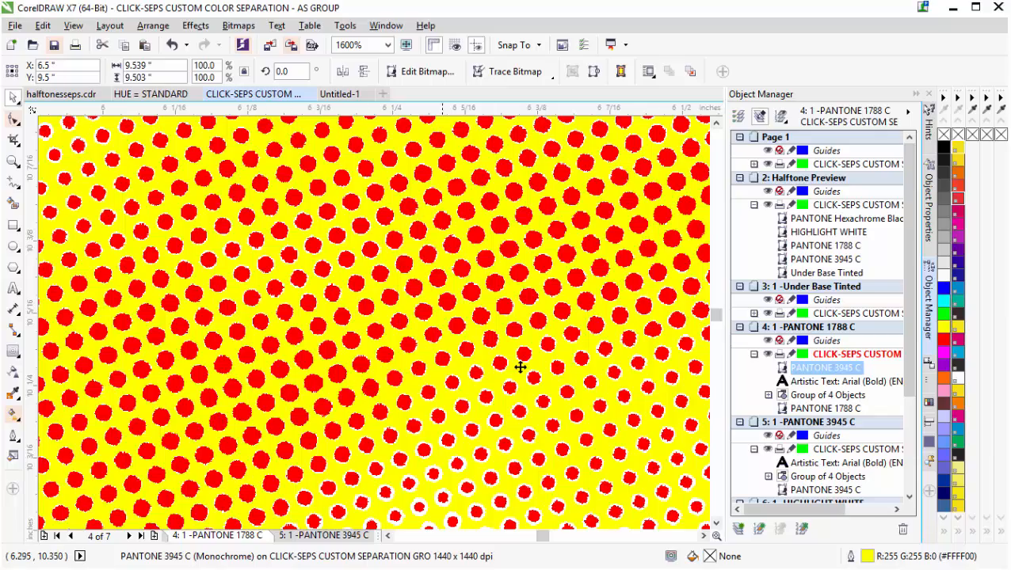
scroll(368, 329, down, 2)
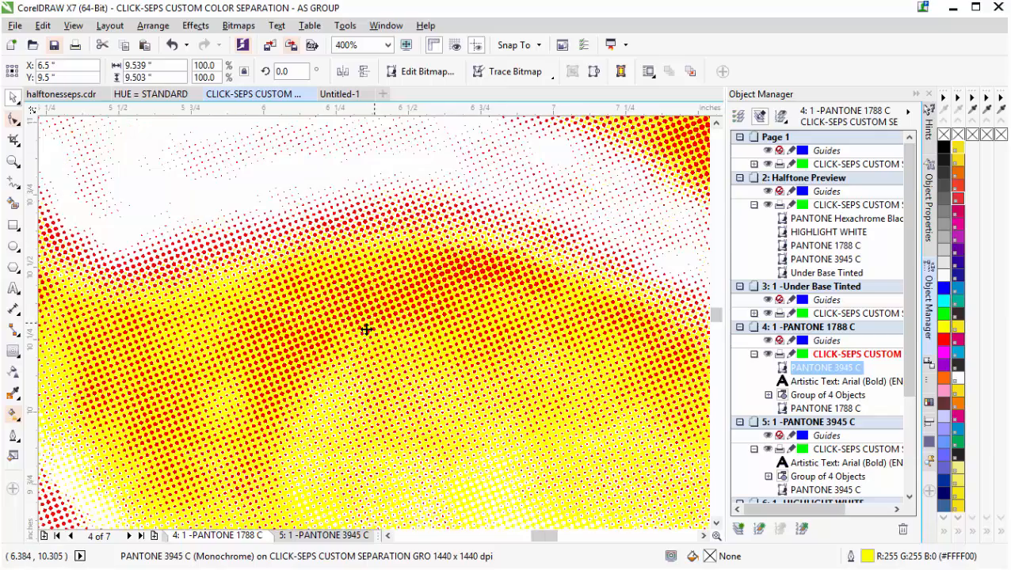
scroll(370, 348, down, 1)
scroll(373, 328, down, 1)
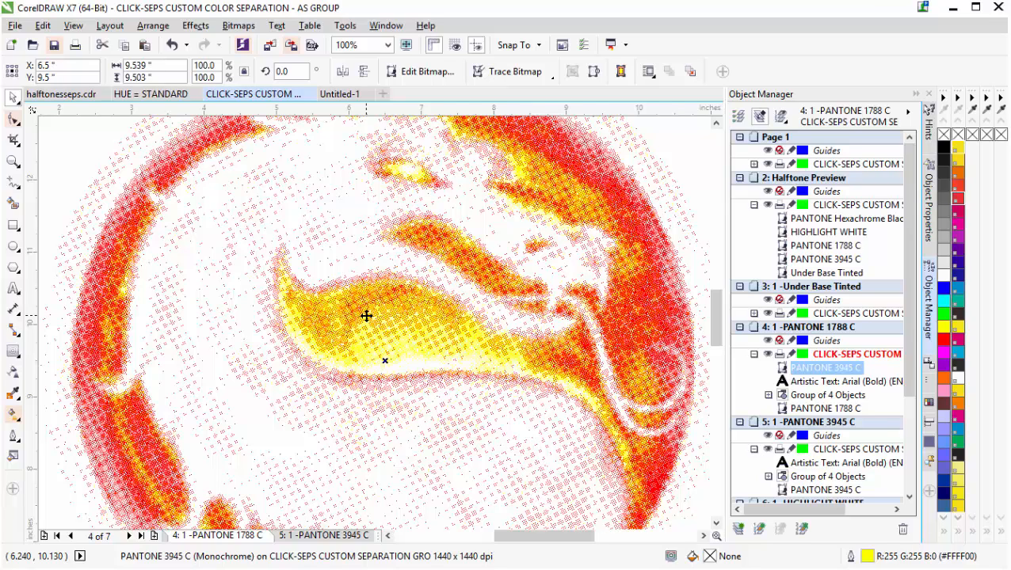
scroll(365, 316, down, 1)
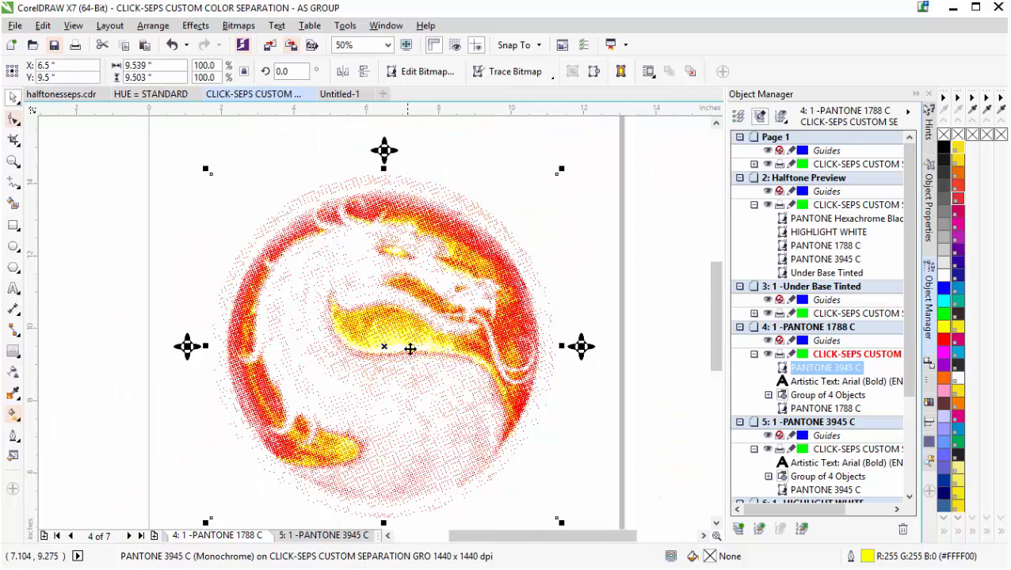
- Select all the separations on the Halftone Preview page and convert them to a single 300 dpi RGB bitmap
click(70, 536)
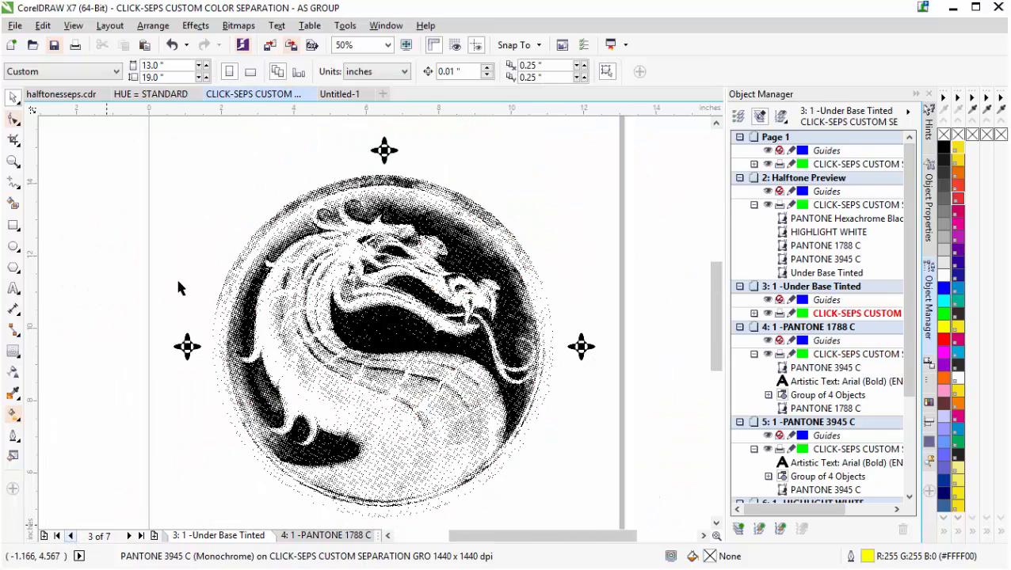
click(57, 537)
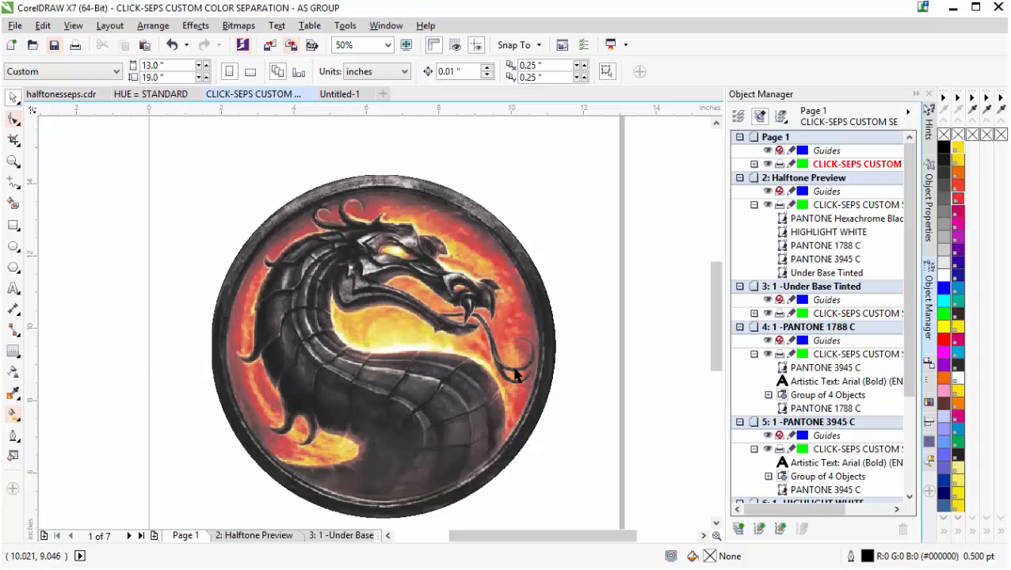
click(273, 537)
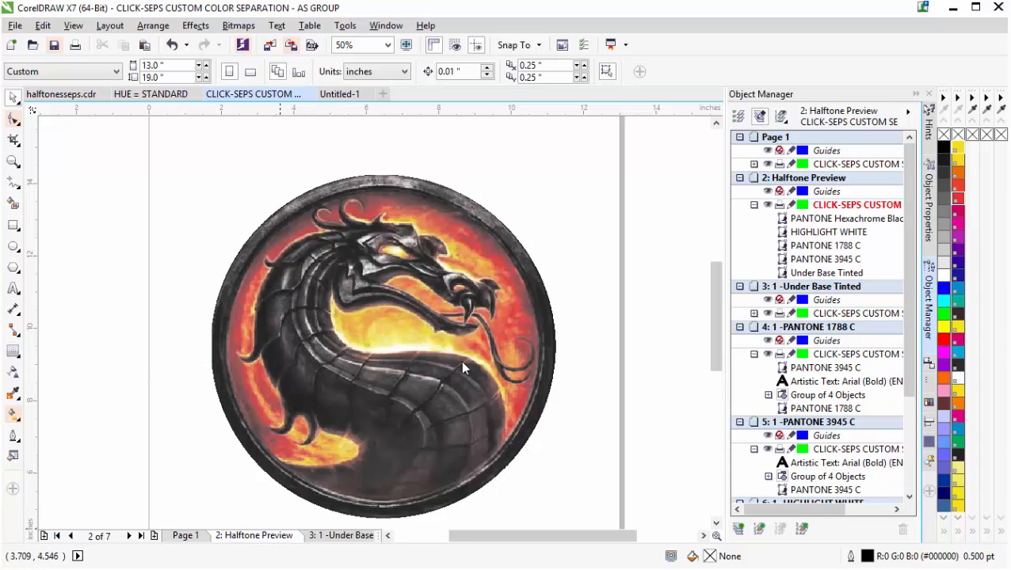
drag(175, 158, 618, 501)
click(240, 26)
click(252, 39)
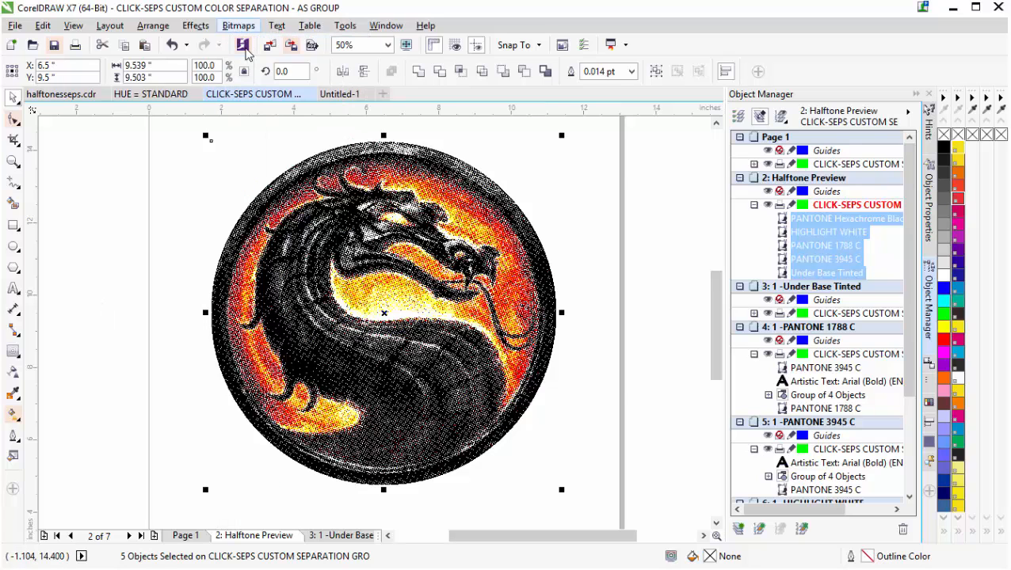
click(504, 381)
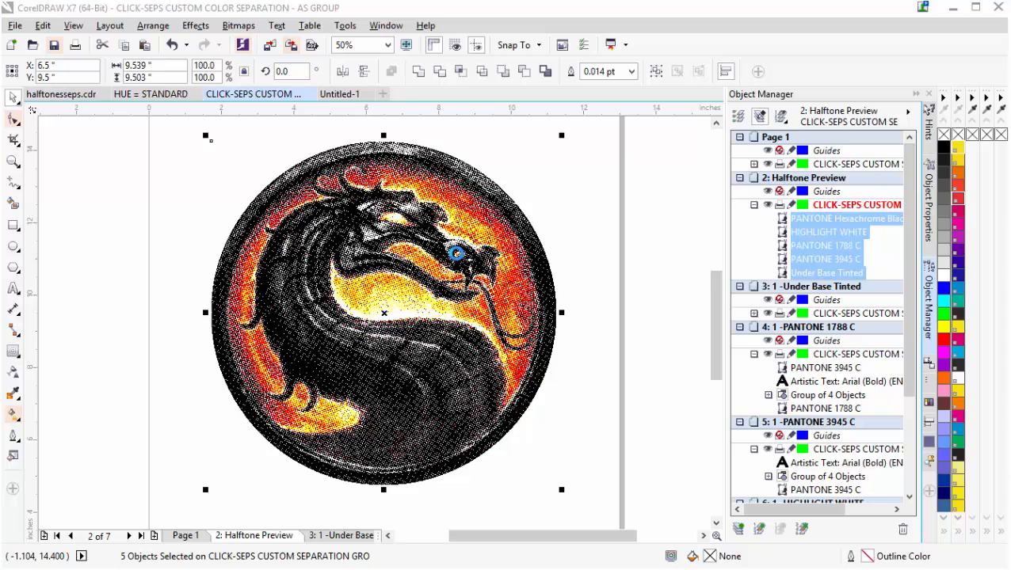
click(456, 252)
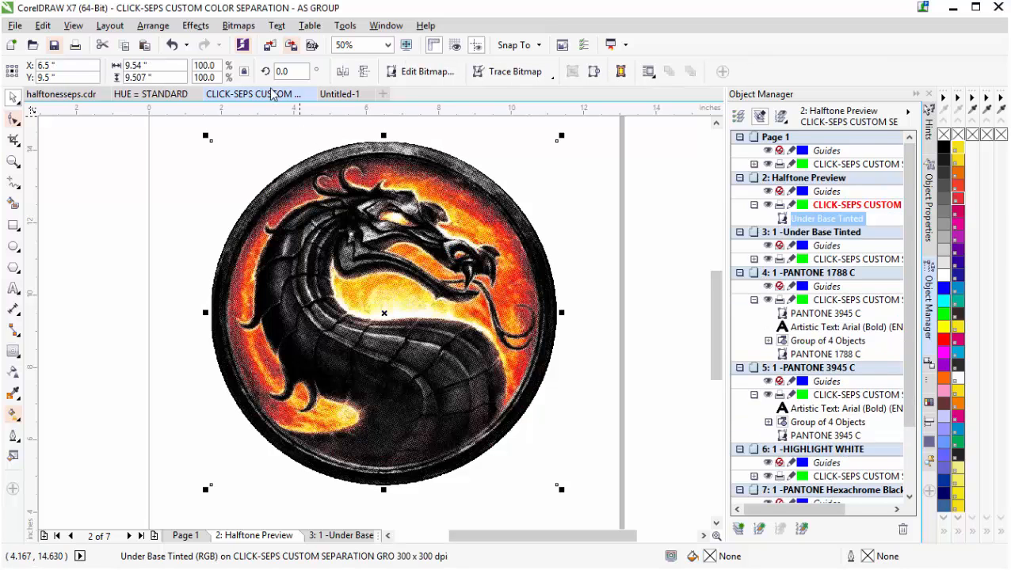
- Apply a Gaussian Blur with a 1.0 pixel radius to the merged Halftone Preview bitmap
click(238, 26)
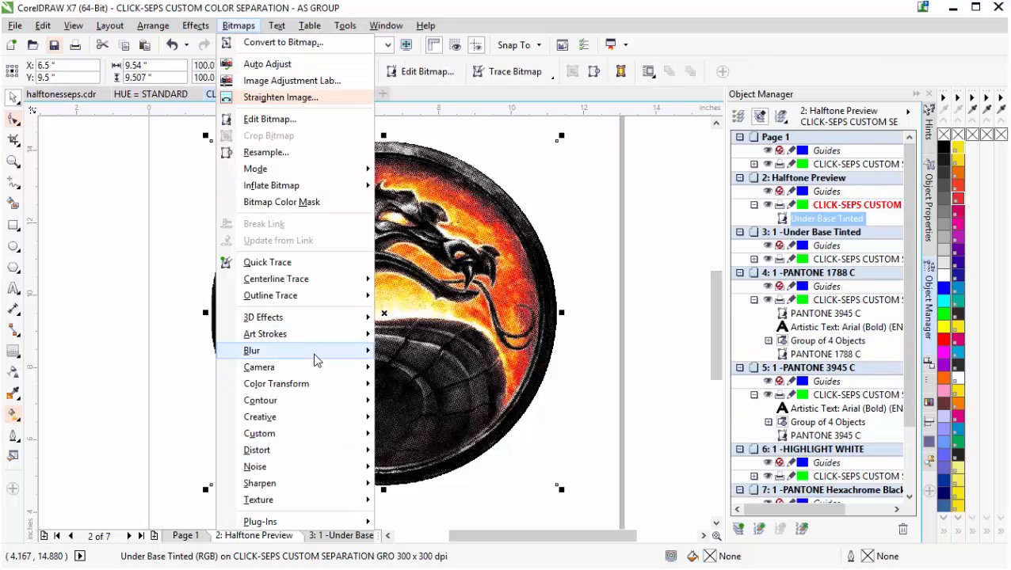
mouse_move(318, 354)
click(431, 368)
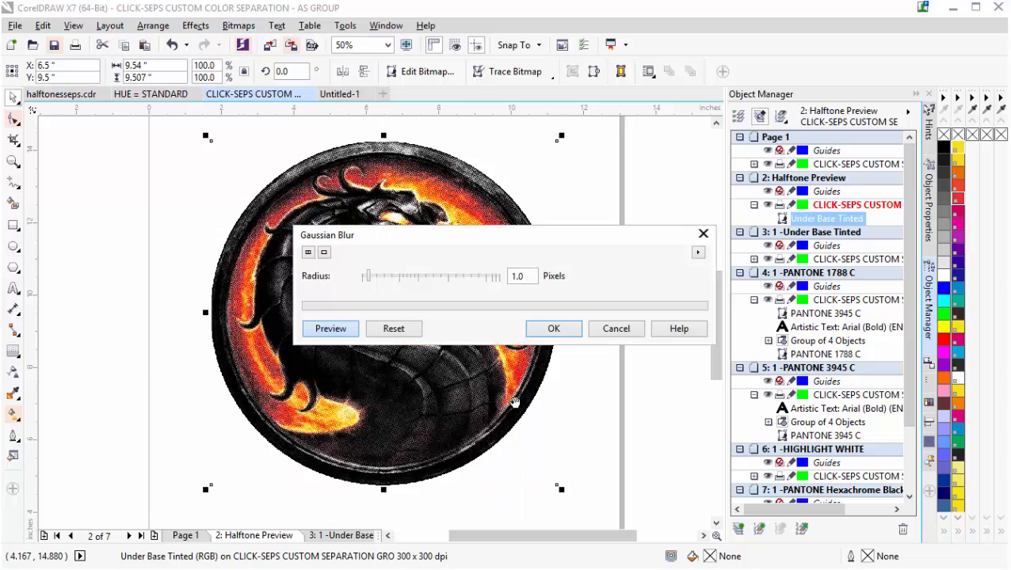
click(550, 330)
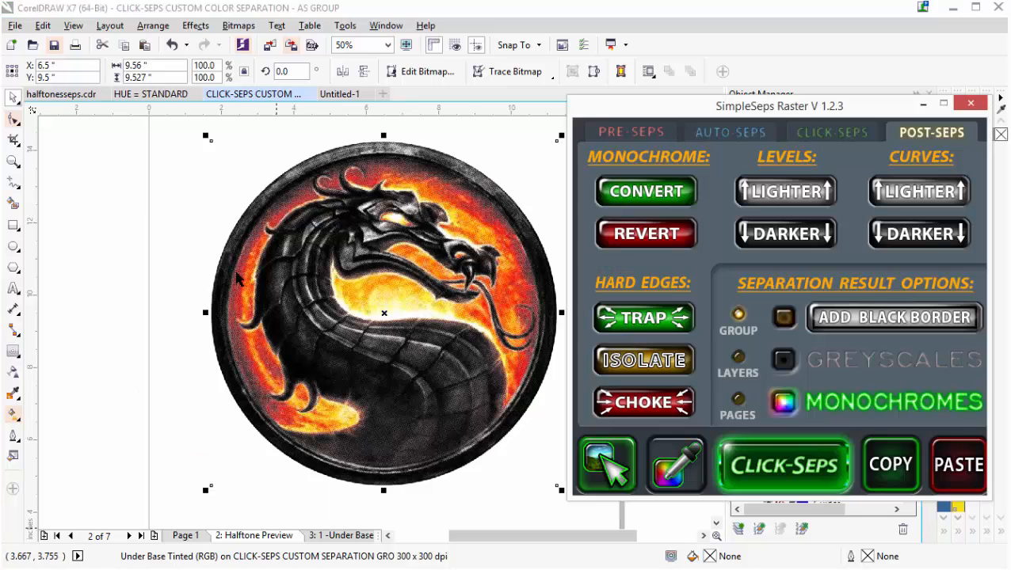
- Review the auto-separation options in SimpleSeps Raster, and switch to SimpleSeps to review its color management and separation settings
click(737, 143)
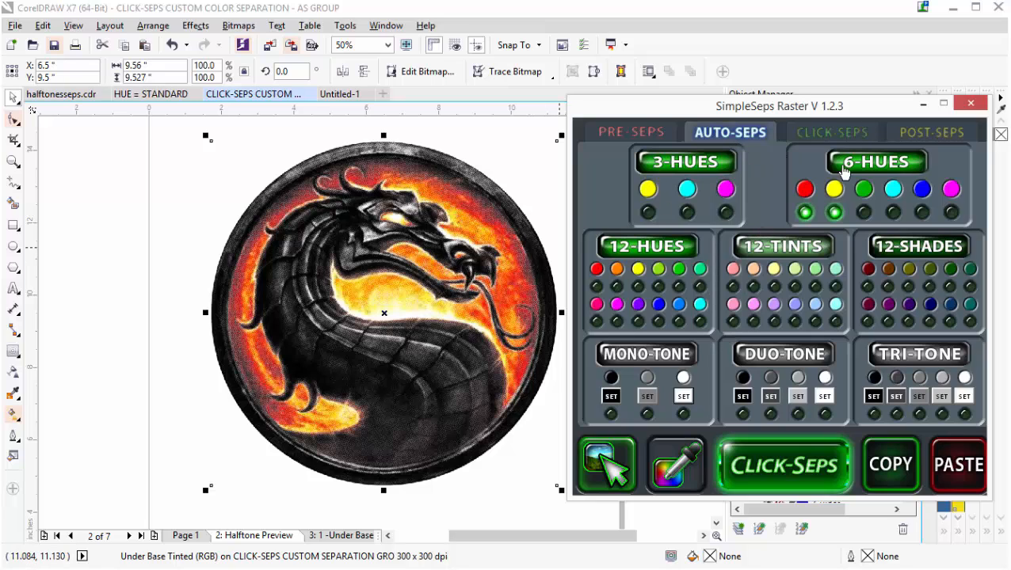
click(922, 104)
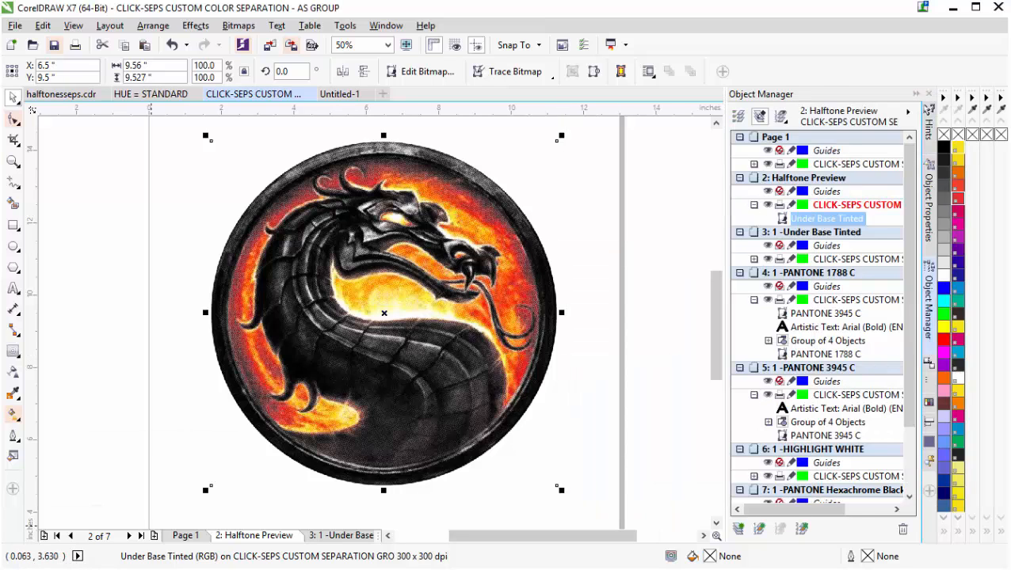
key(alt+Tab)
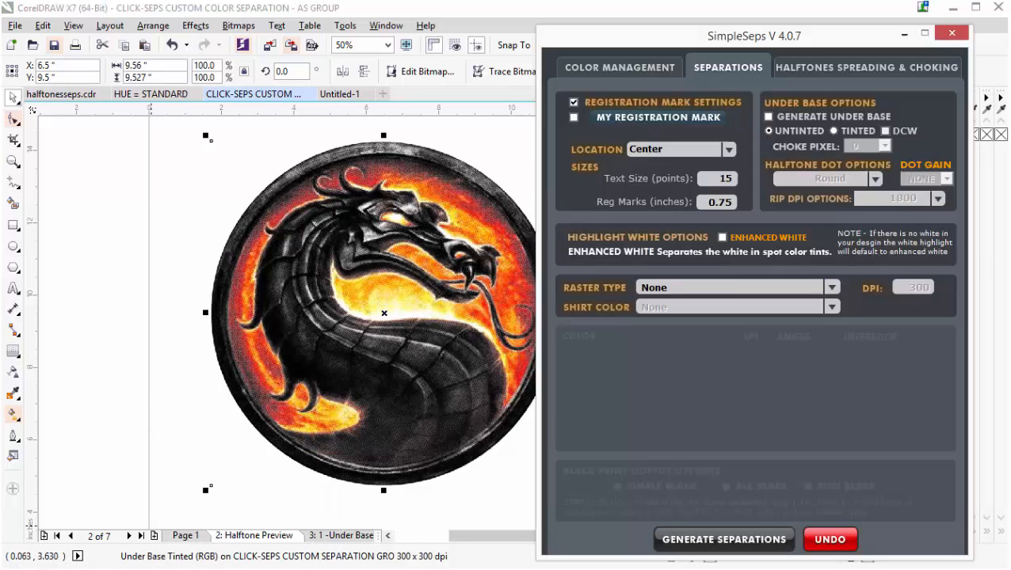
click(652, 74)
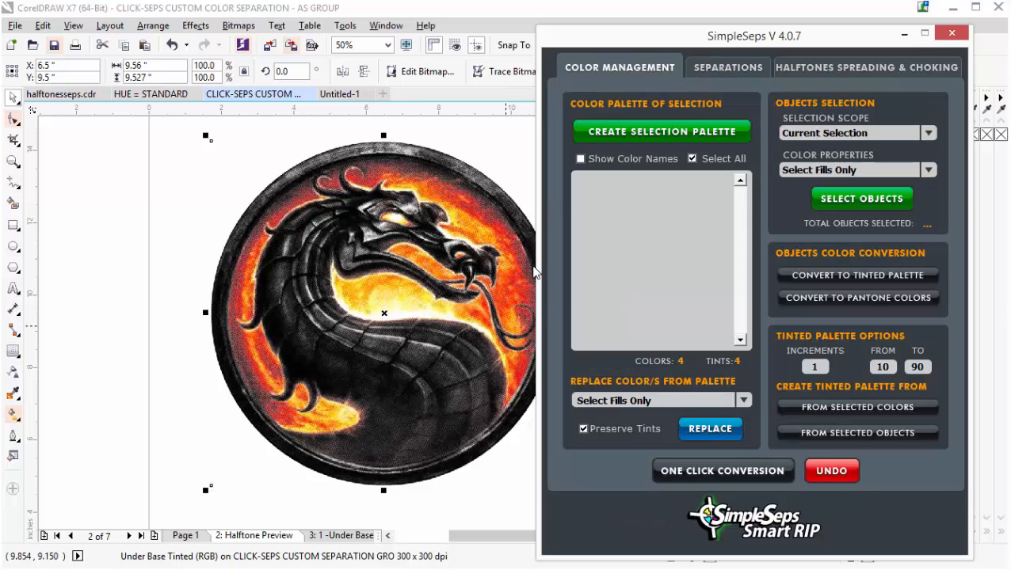
click(728, 68)
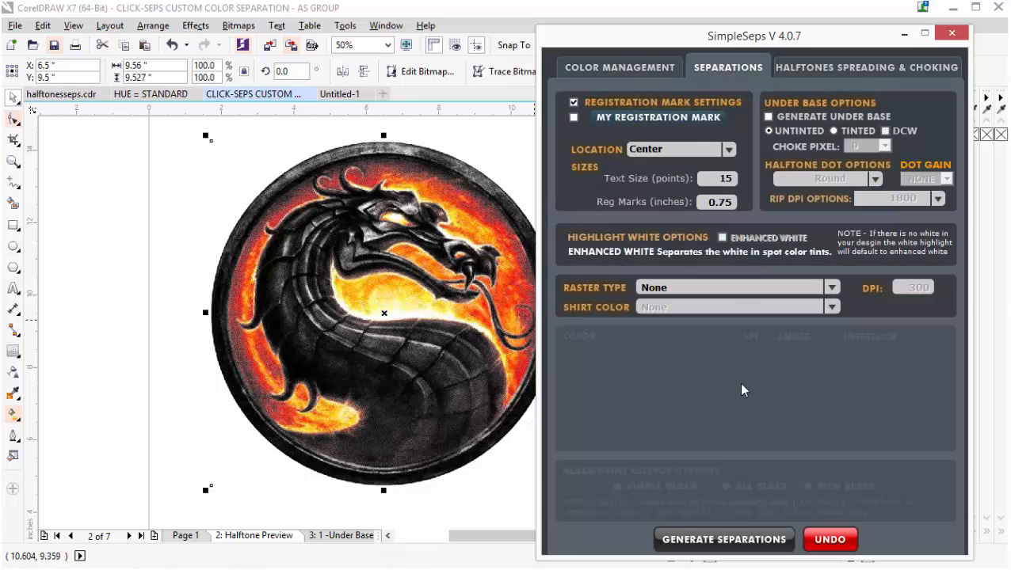